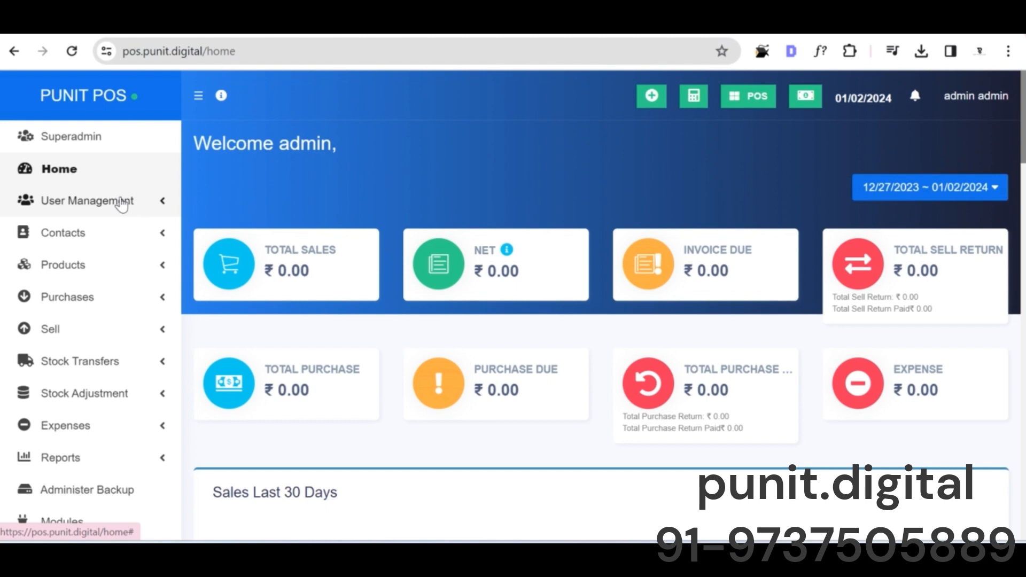
# Step: Open the product list and look through its filters and product table
pyautogui.click(95, 266)
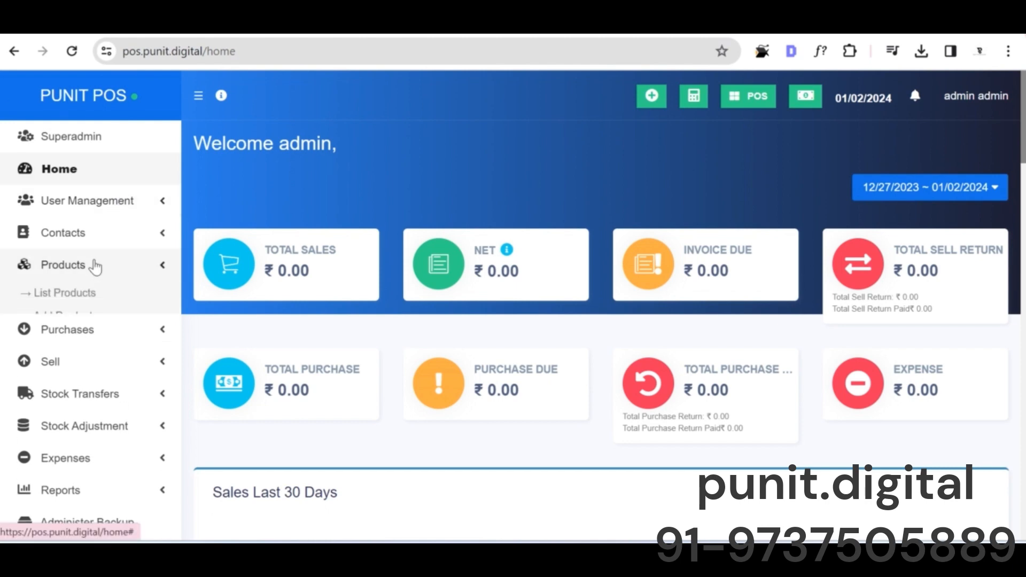
pyautogui.click(79, 293)
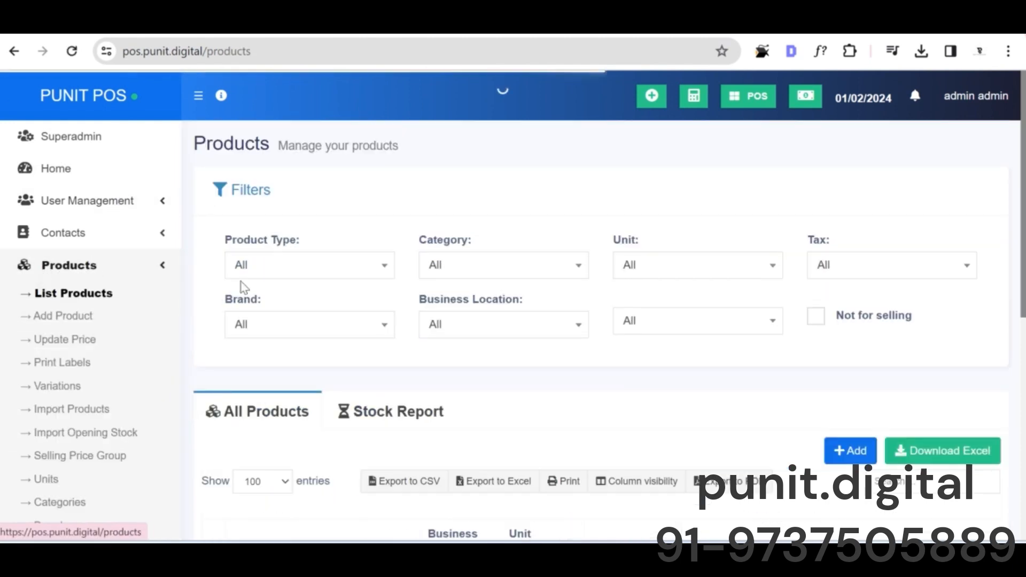
pyautogui.scroll(-2, 119, 277)
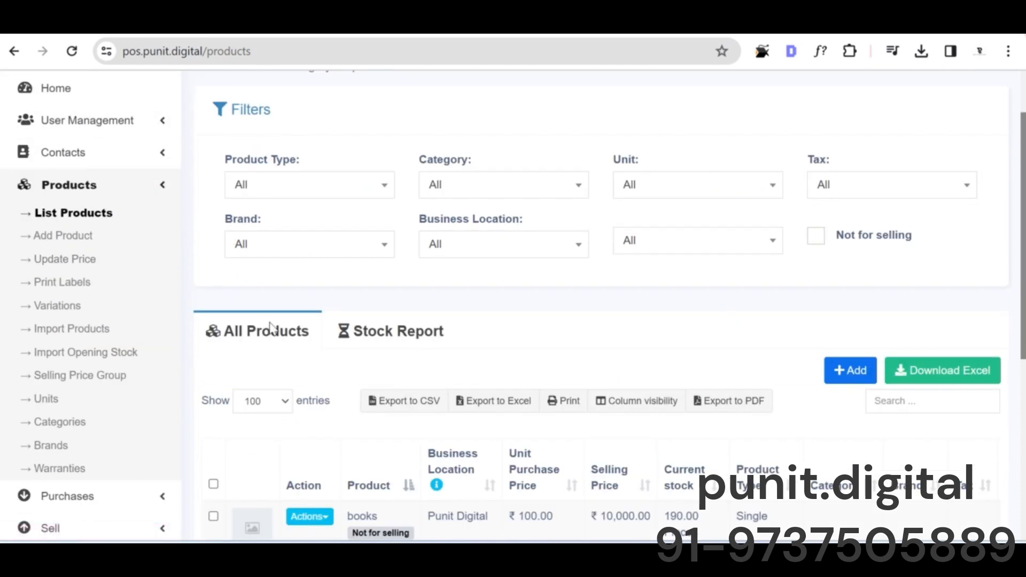
pyautogui.scroll(-6, 321, 339)
pyautogui.scroll(8, 375, 299)
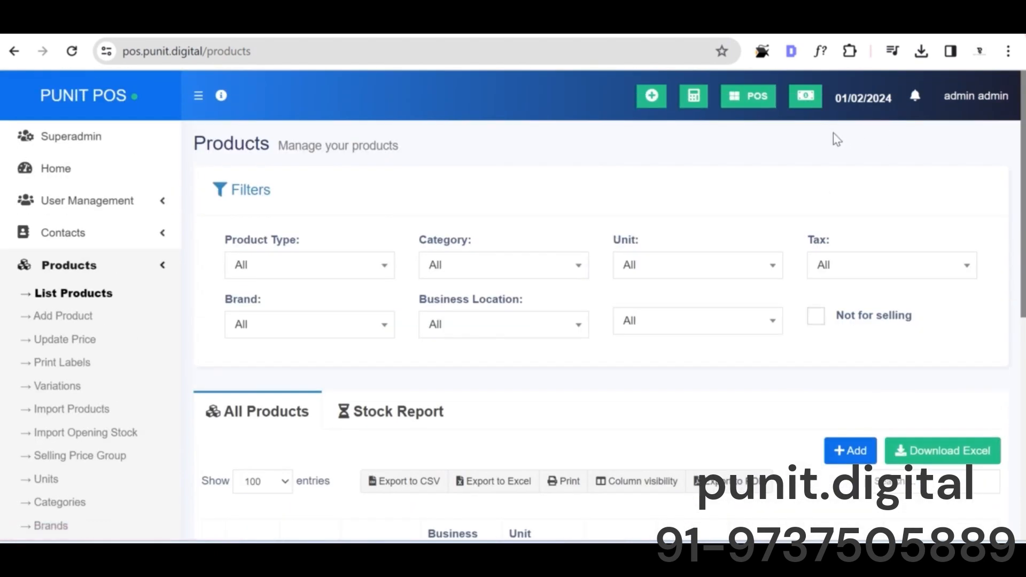
# Step: Open the form for adding a new product and look over its fields
pyautogui.click(848, 450)
pyautogui.scroll(-10, 178, 196)
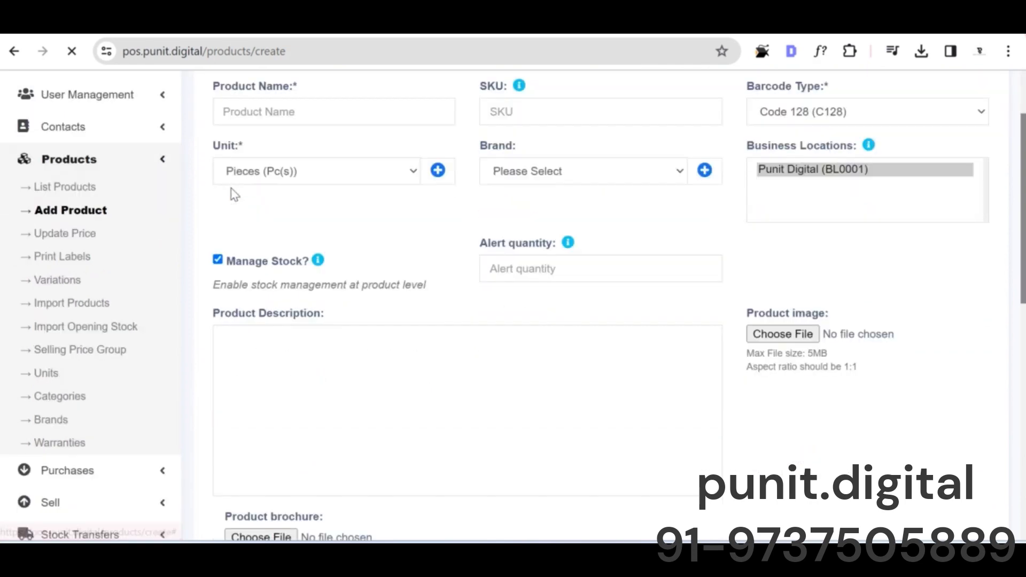
pyautogui.scroll(10, 25, 254)
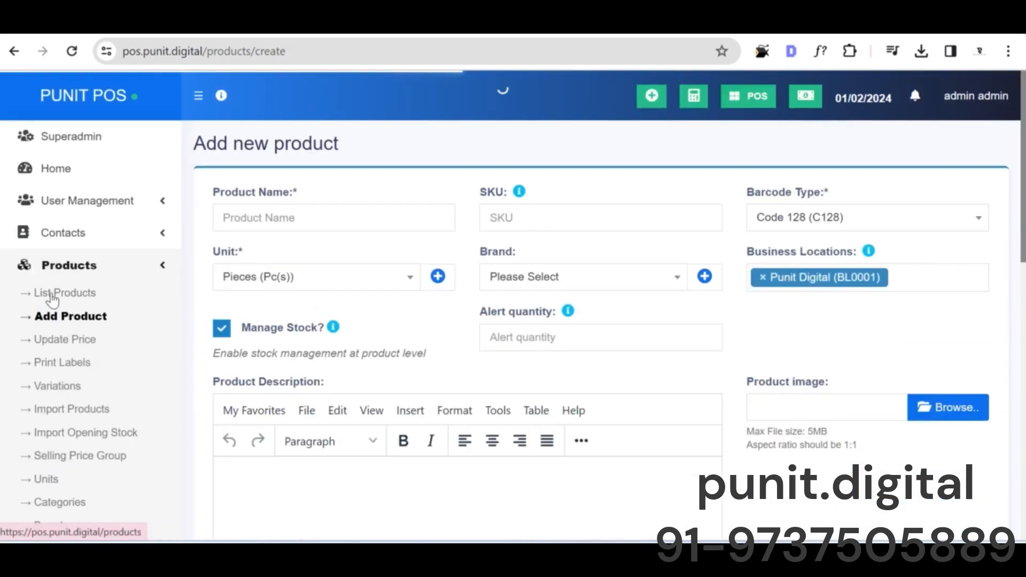
# Step: Return to the product list and review the listed products
pyautogui.click(52, 293)
pyautogui.click(585, 155)
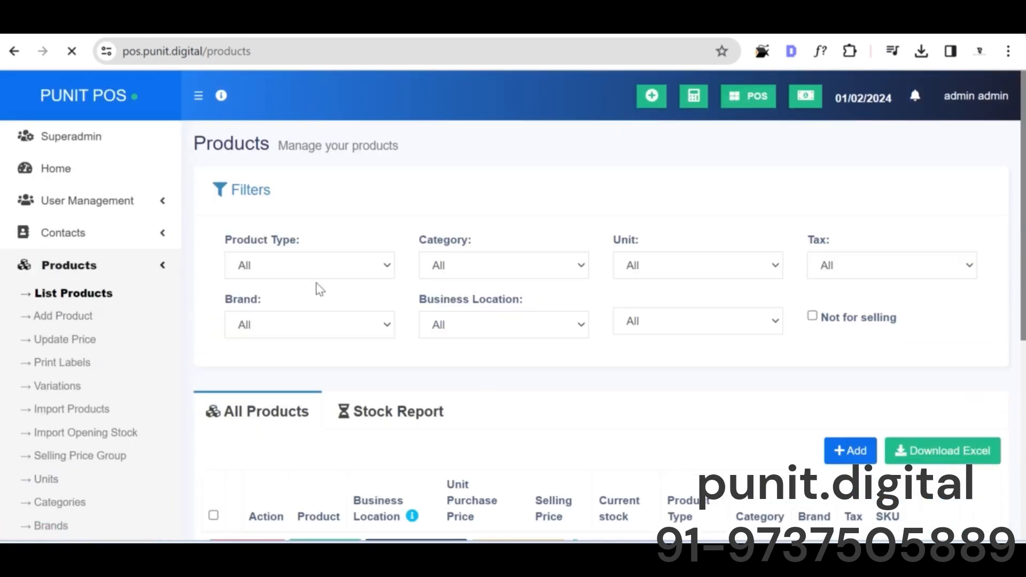
pyautogui.scroll(-5, 350, 414)
pyautogui.scroll(-2, 550, 344)
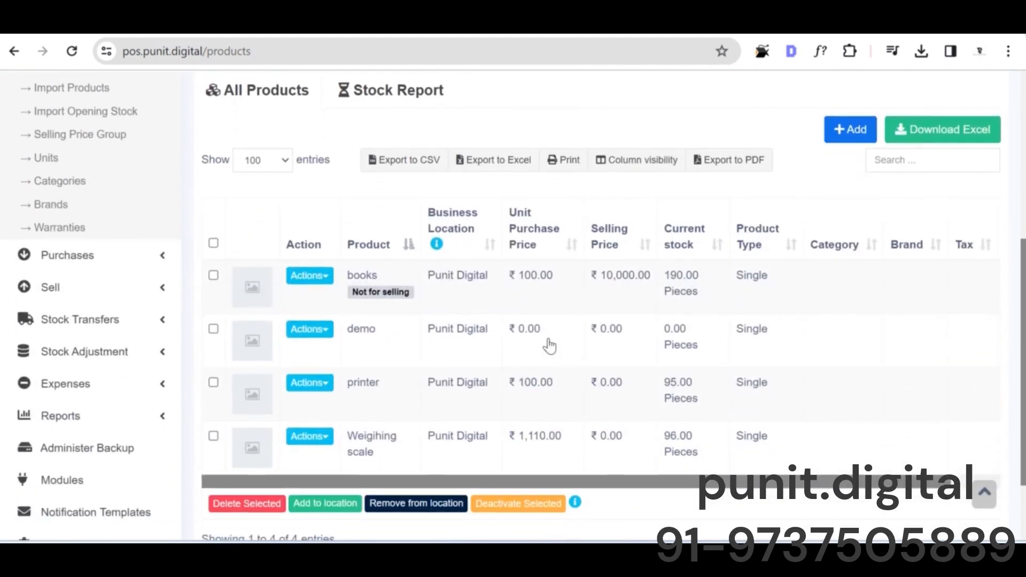
# Step: Open the stock report for the products and examine its columns across the full table width
pyautogui.scroll(3, 396, 284)
pyautogui.click(389, 271)
pyautogui.scroll(-3, 393, 298)
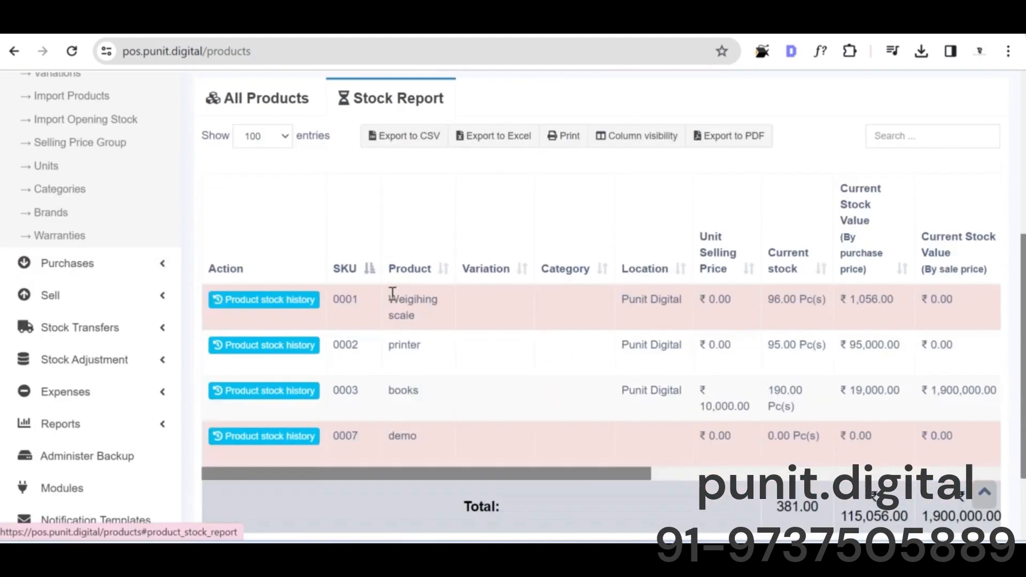
pyautogui.moveTo(523, 465); pyautogui.dragTo(558, 469)
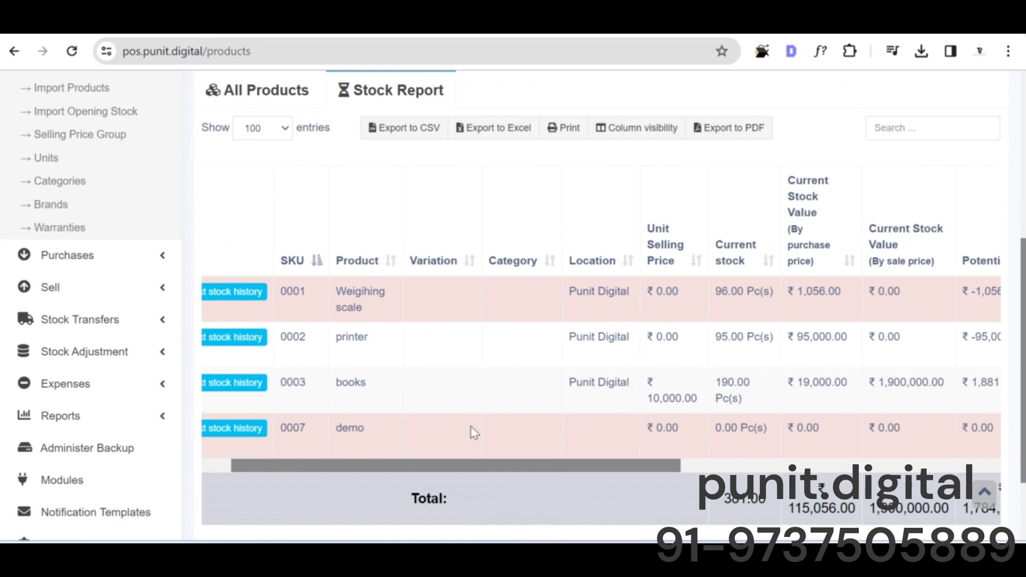
pyautogui.moveTo(354, 465); pyautogui.dragTo(206, 448)
pyautogui.scroll(5, 172, 410)
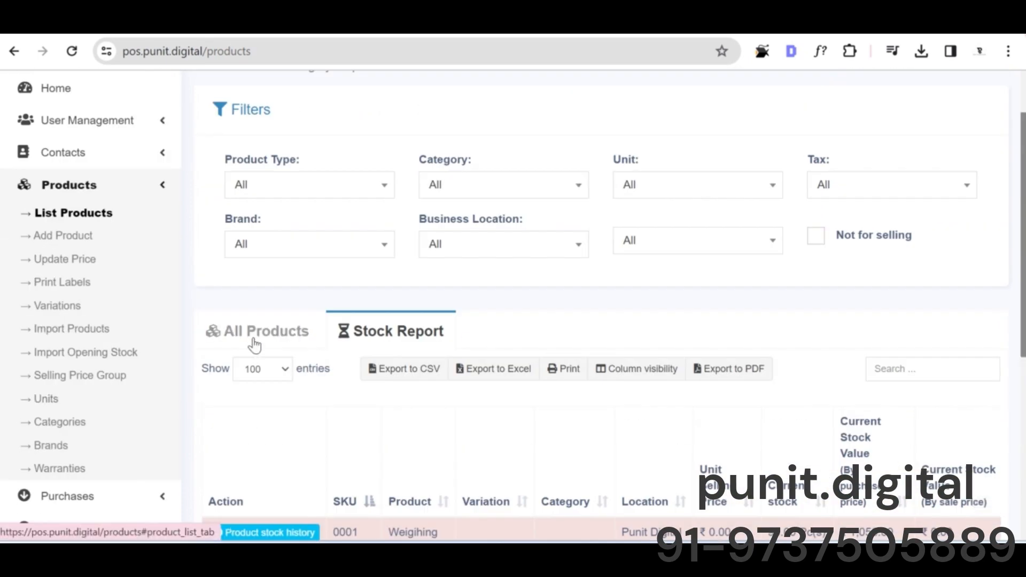
# Step: Start a new product from the All Products list and preview the Variable and Combo product types
pyautogui.click(229, 341)
pyautogui.click(834, 370)
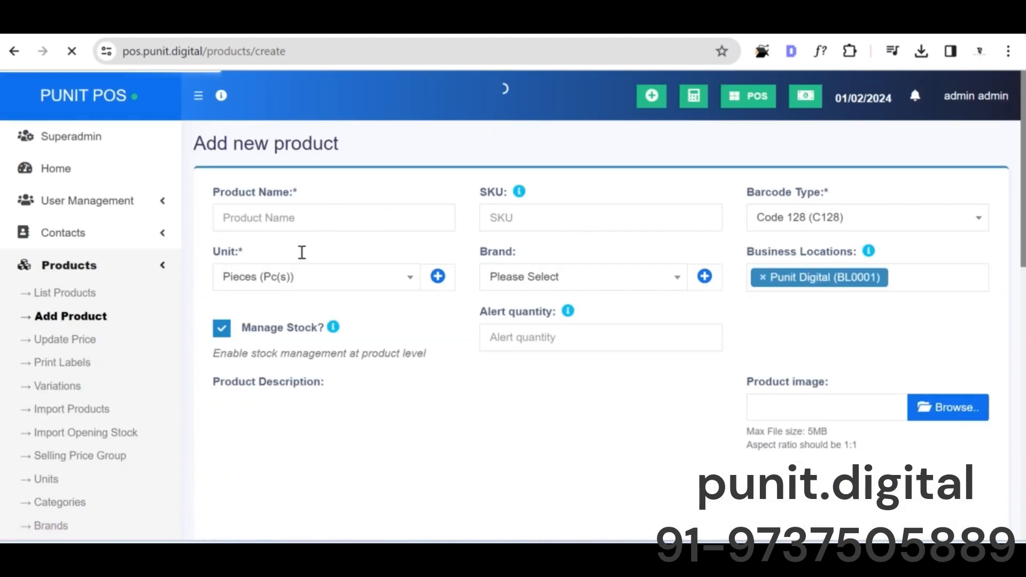
pyautogui.scroll(-15, 321, 364)
pyautogui.click(338, 393)
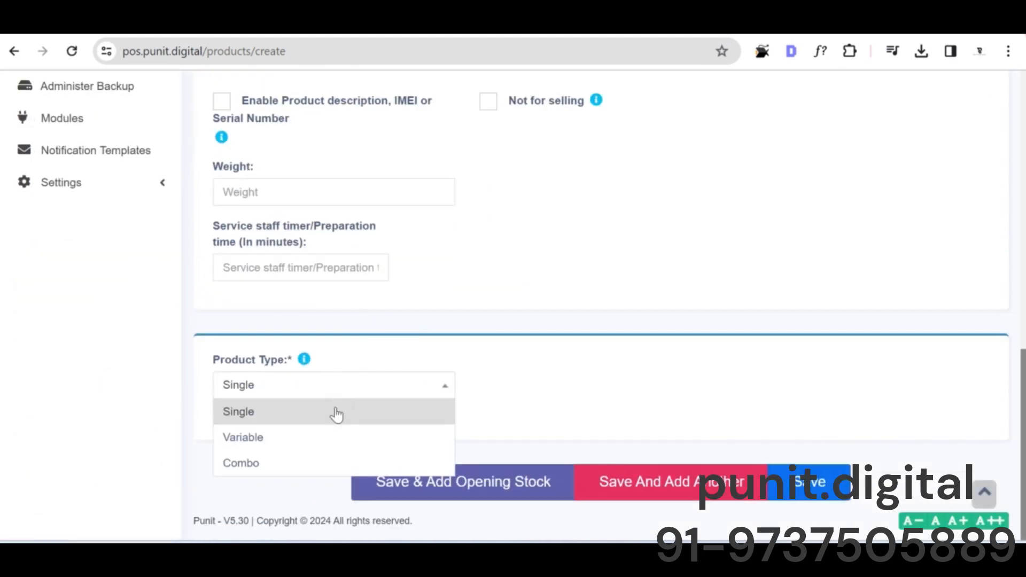
pyautogui.click(323, 437)
pyautogui.click(358, 396)
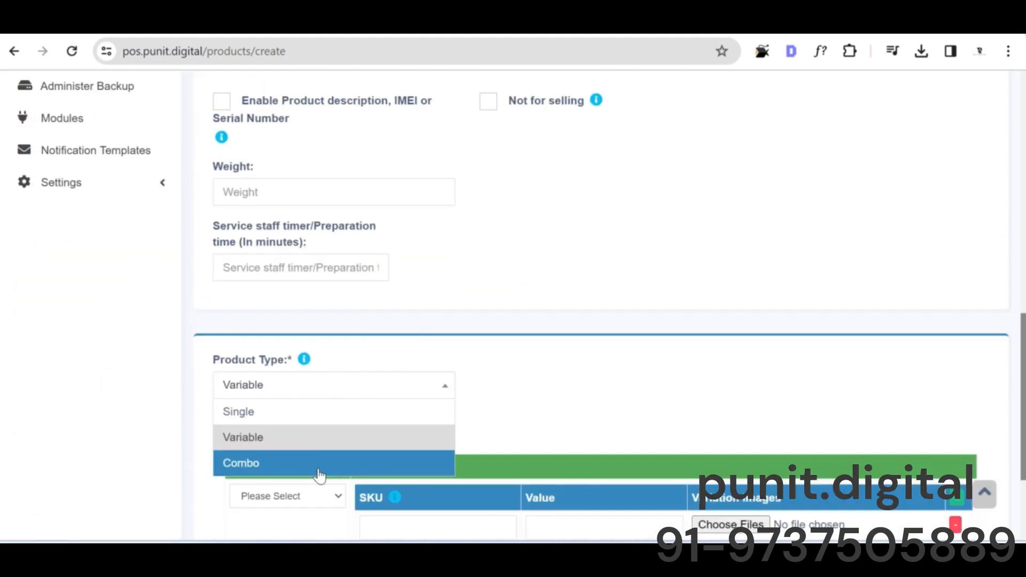
pyautogui.click(320, 465)
pyautogui.click(324, 395)
# Step: Examine the new product form from the barcode type down to the combo product section
pyautogui.scroll(15, 435, 335)
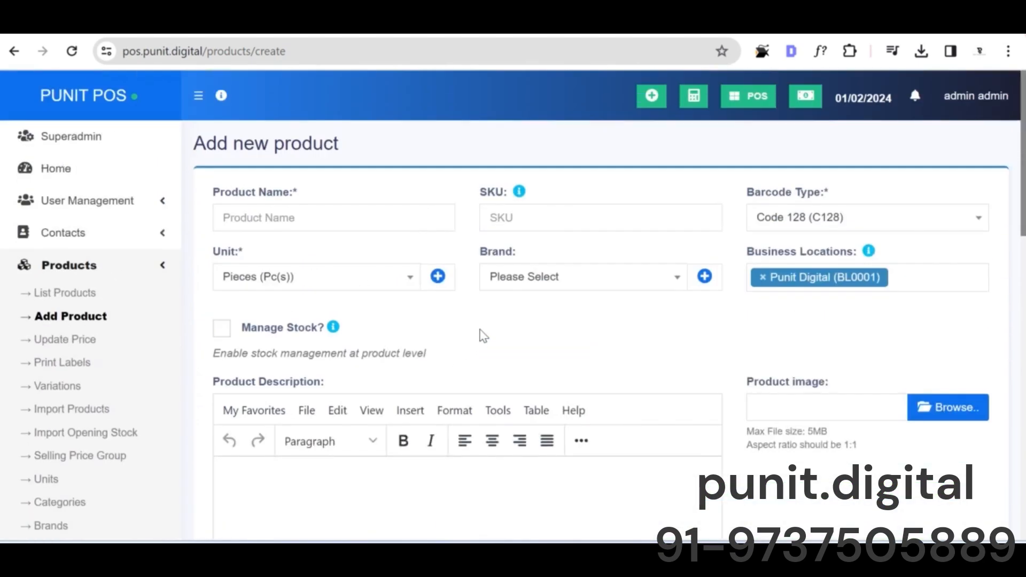
pyautogui.click(863, 229)
pyautogui.click(861, 220)
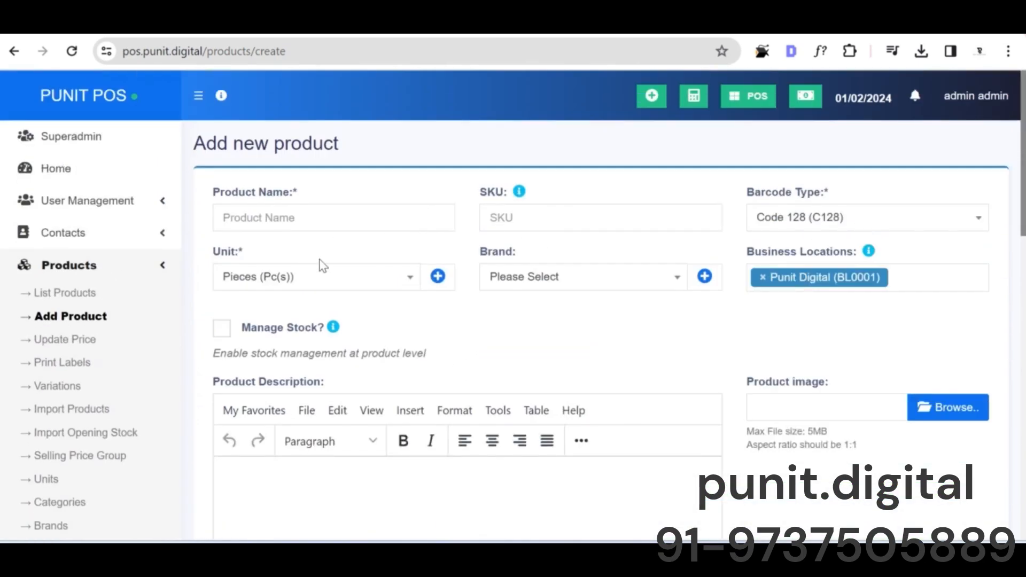
pyautogui.scroll(-10, 332, 270)
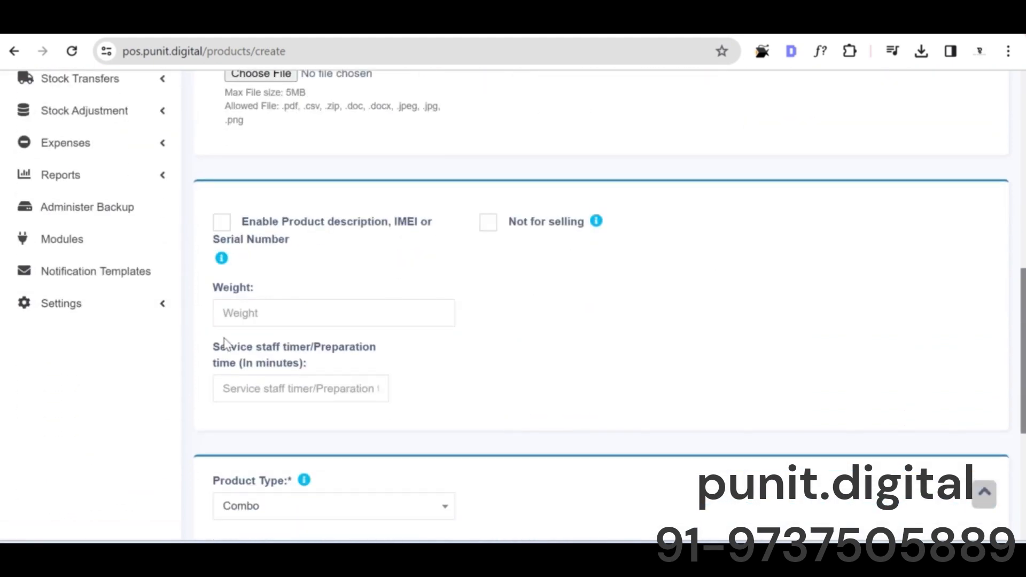
pyautogui.scroll(-4, 374, 323)
pyautogui.scroll(-2, 400, 320)
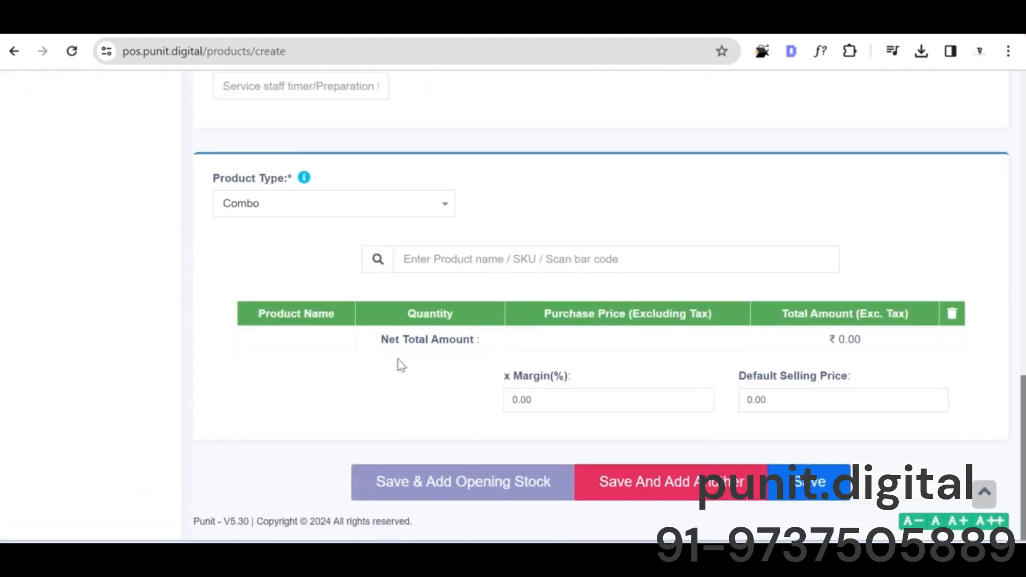
pyautogui.scroll(10, 107, 348)
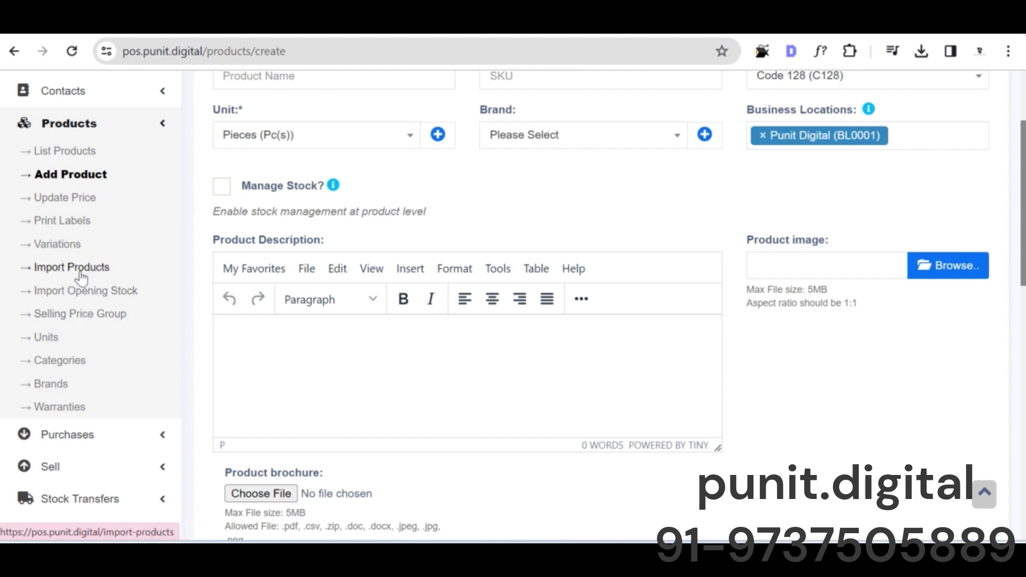
# Step: Open the product import page and choose "book import_products_csv_template (3)" from Downloads as the file to import
pyautogui.click(81, 272)
pyautogui.click(581, 161)
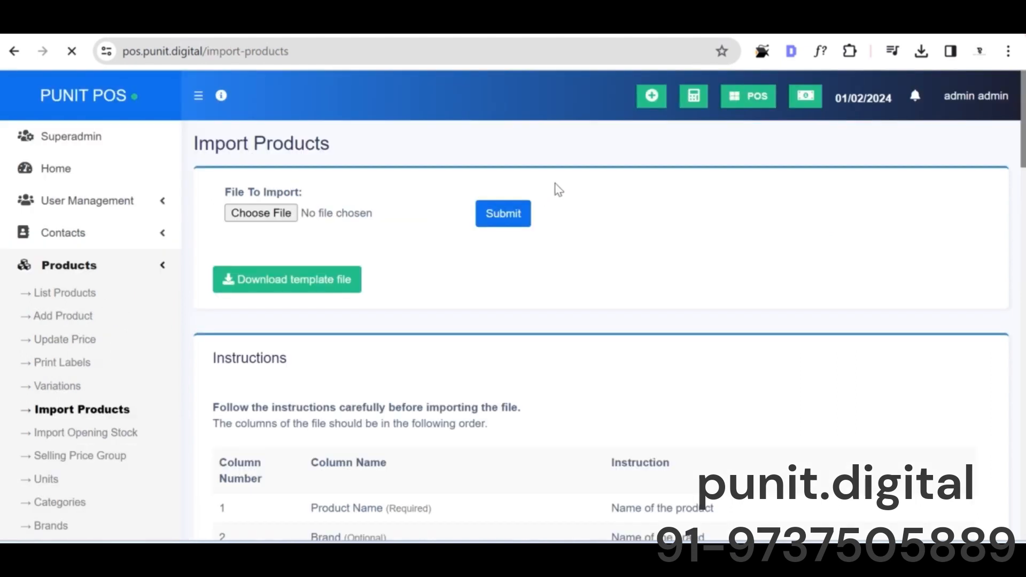
pyautogui.click(287, 212)
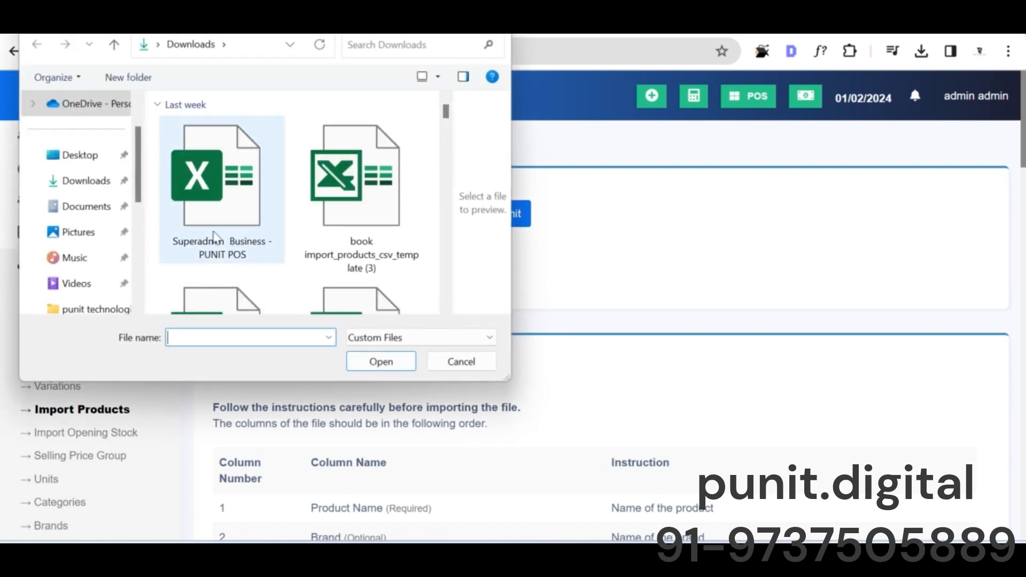
pyautogui.click(386, 216)
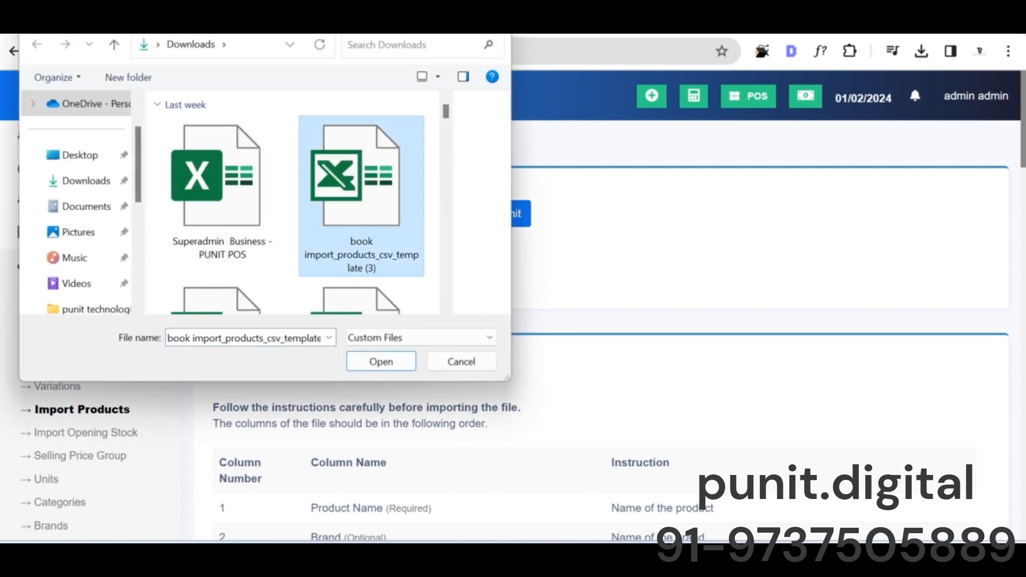
pyautogui.click(381, 360)
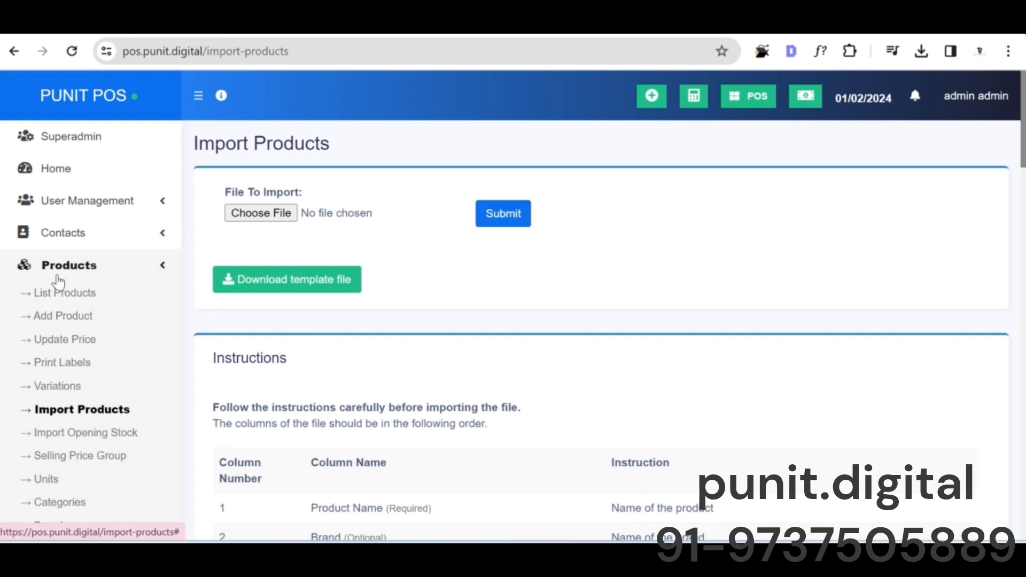
# Step: Go back to the product list, view its stock report and check the product type filter
pyautogui.click(59, 294)
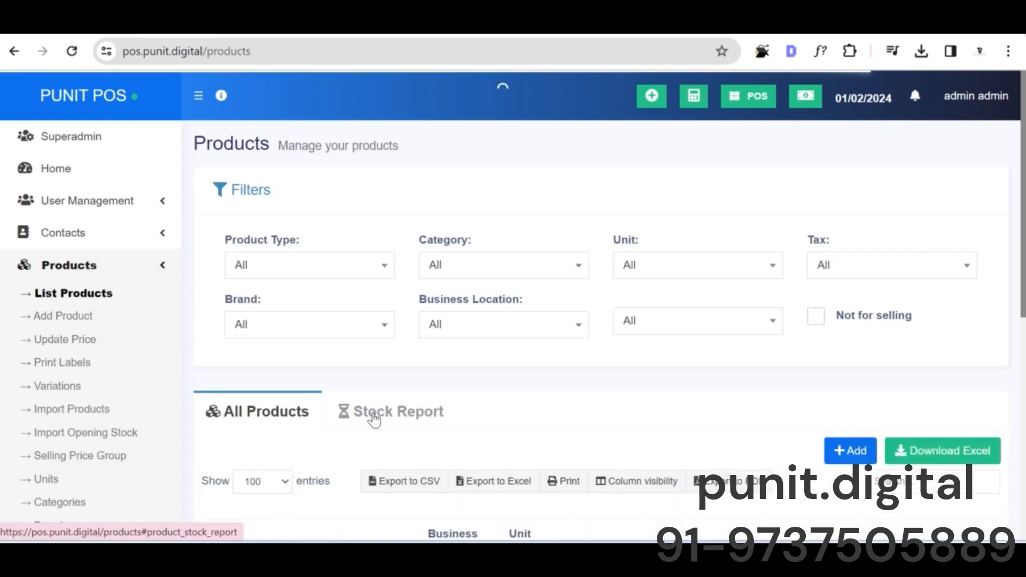
pyautogui.click(374, 412)
pyautogui.scroll(-5, 374, 420)
pyautogui.scroll(5, 309, 238)
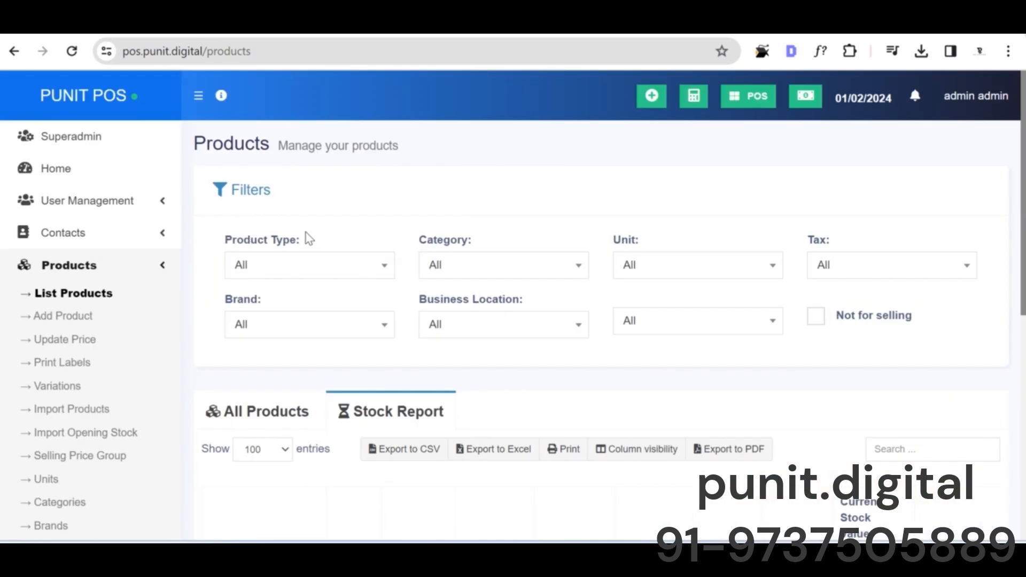
pyautogui.click(330, 270)
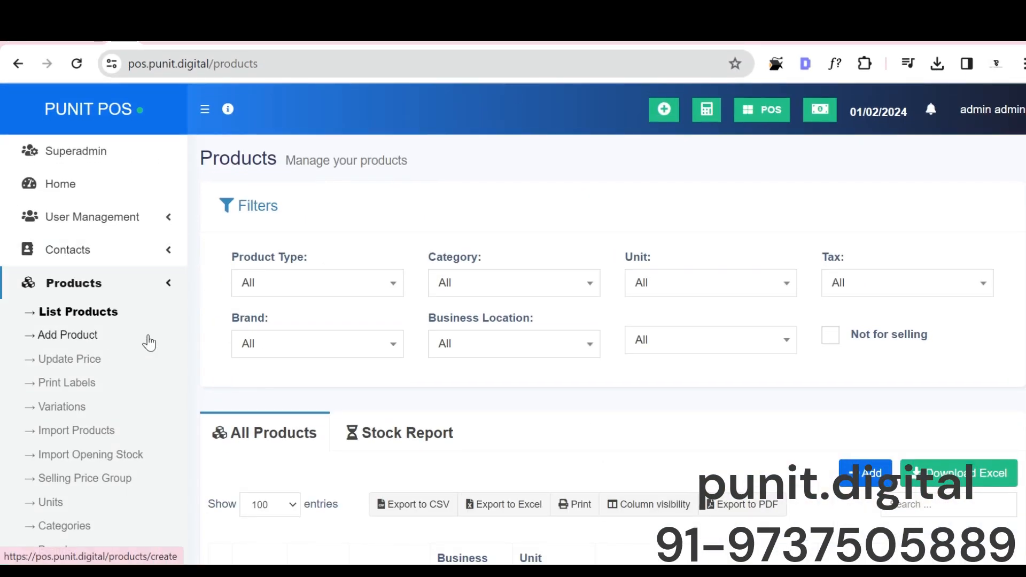
# Step: Look over the All Products list and view the choices of the product type and category filters
pyautogui.scroll(-3, 149, 342)
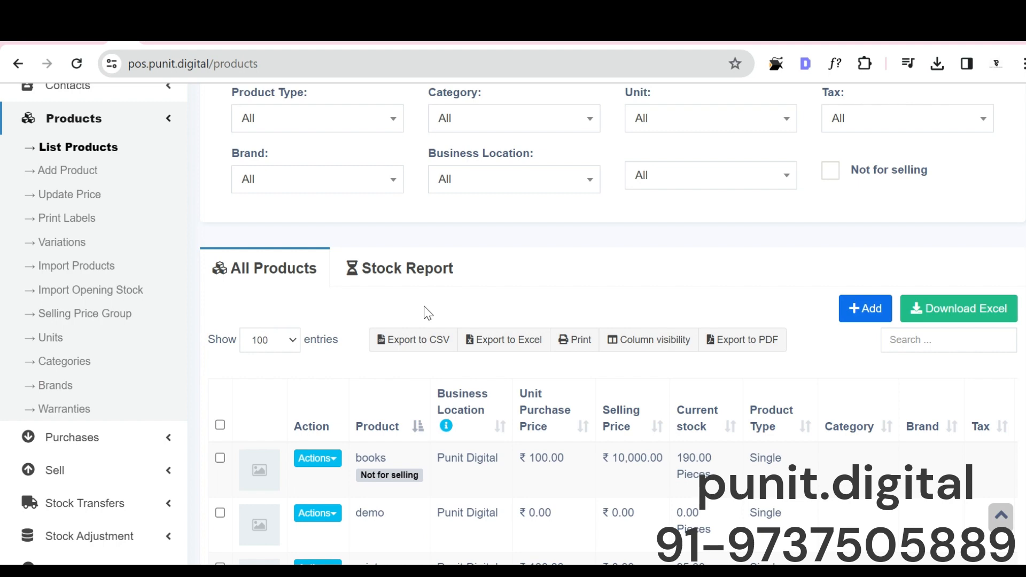
pyautogui.scroll(3, 422, 284)
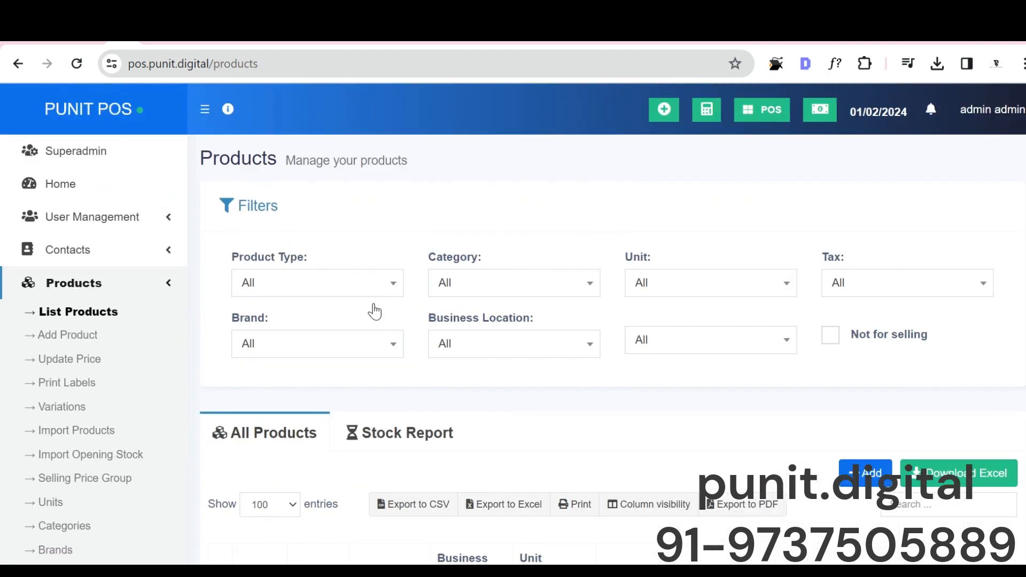
pyautogui.scroll(-3, 374, 310)
pyautogui.scroll(3, 381, 336)
pyautogui.click(375, 288)
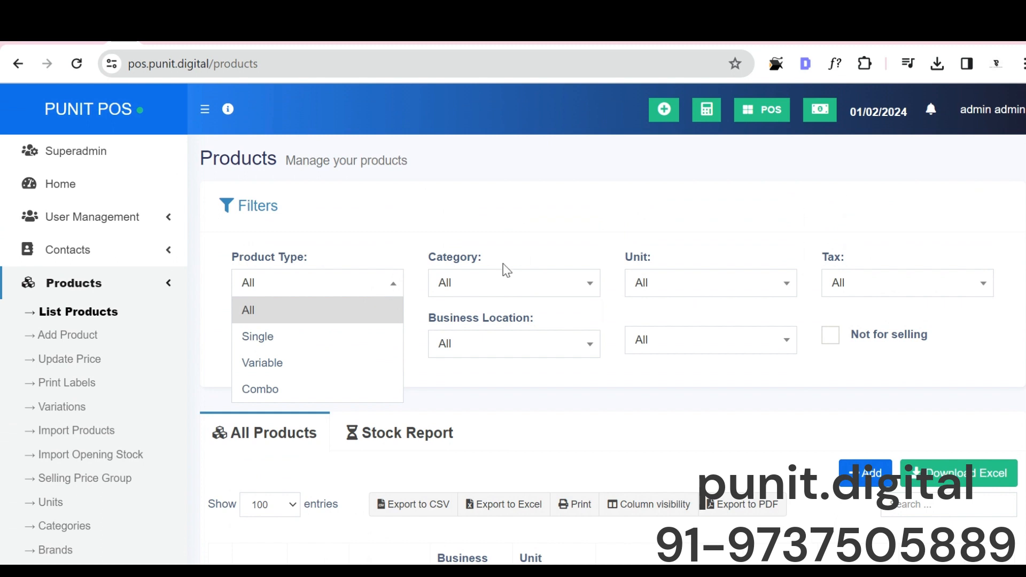
pyautogui.click(513, 285)
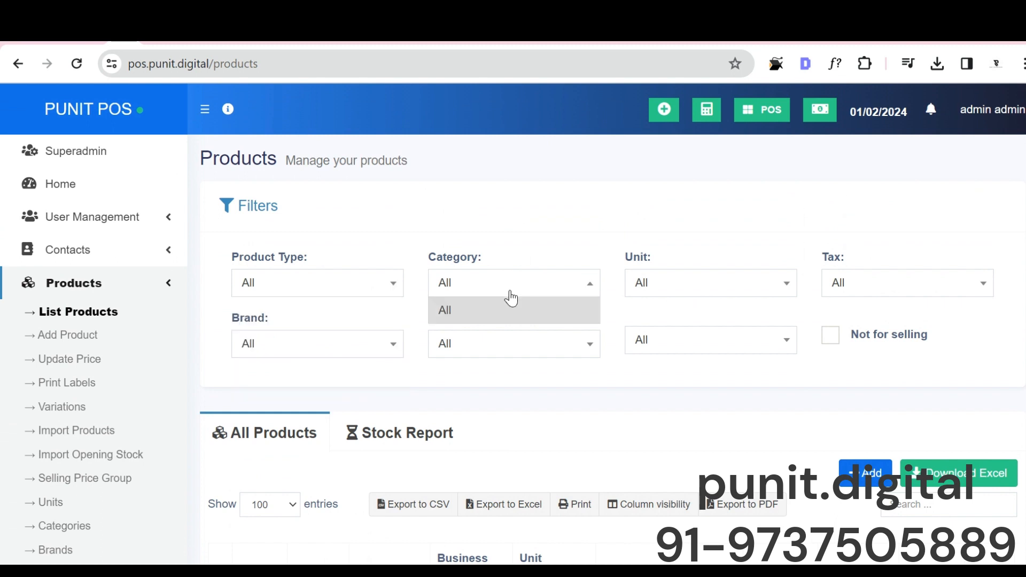
# Step: View the business location filter choices and the export options of the product list
pyautogui.click(626, 346)
pyautogui.click(546, 353)
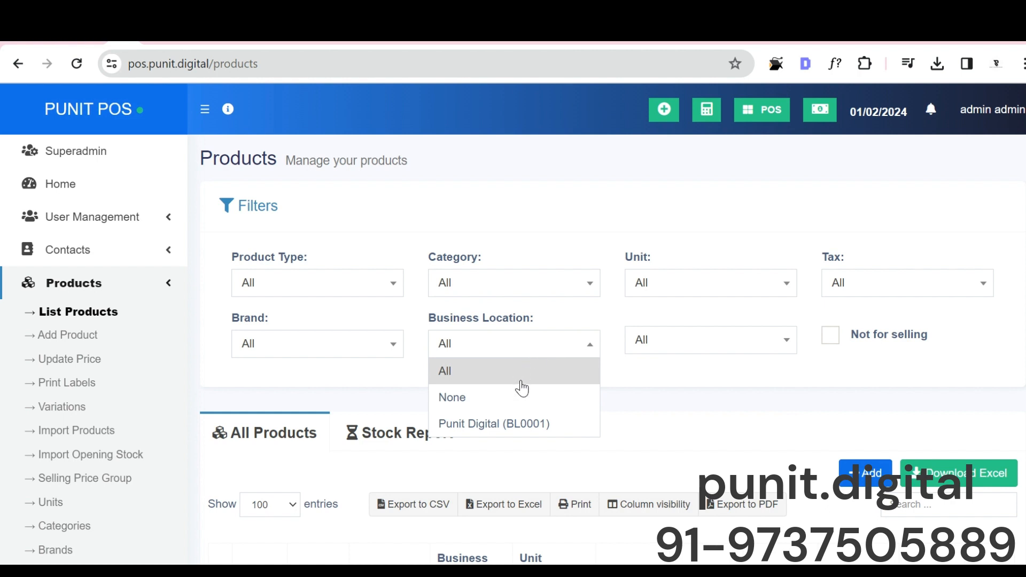
pyautogui.scroll(-3, 383, 385)
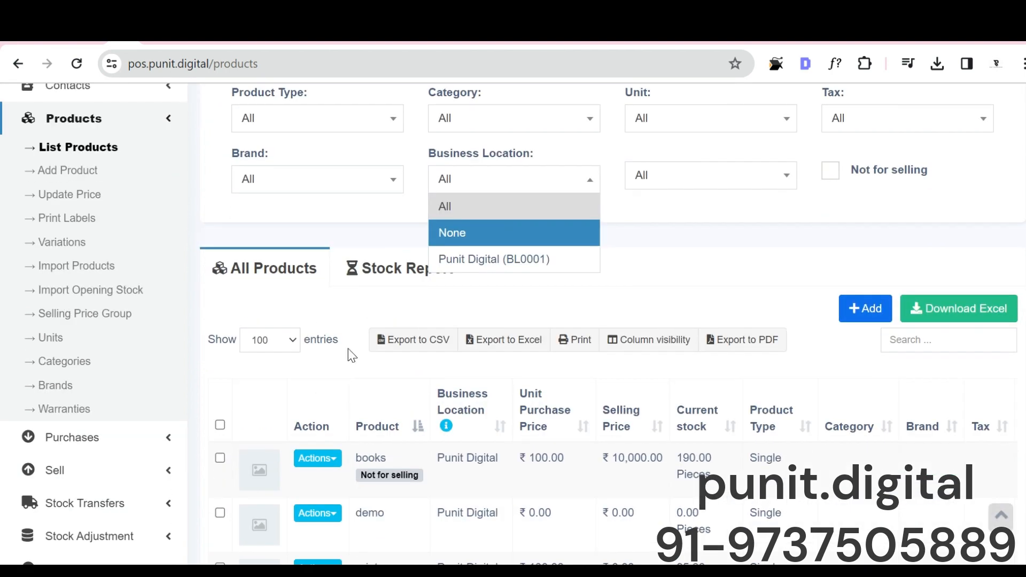
pyautogui.click(345, 319)
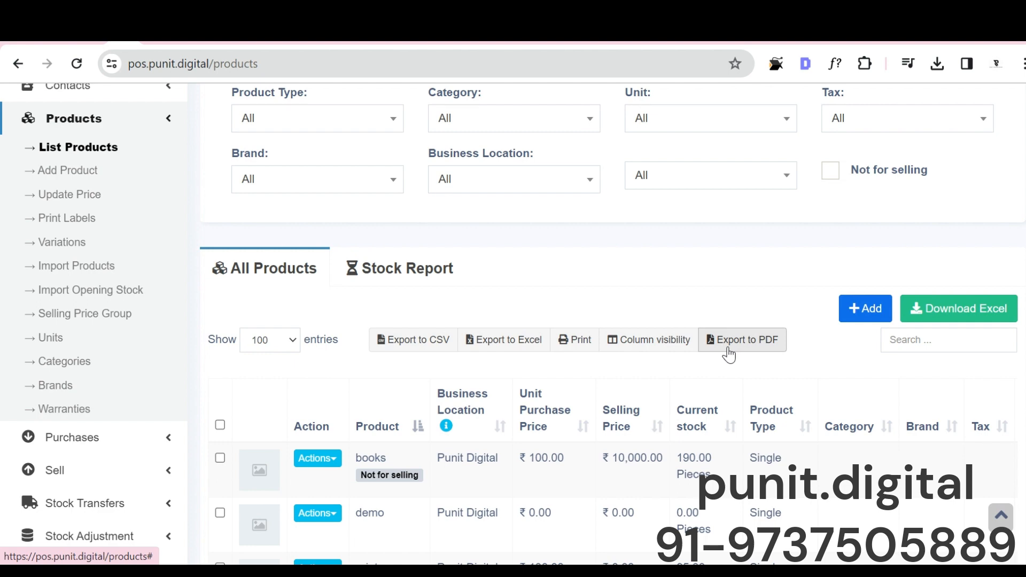
# Step: Review the rows of the All Products table and the bulk actions below it
pyautogui.scroll(-5, 275, 374)
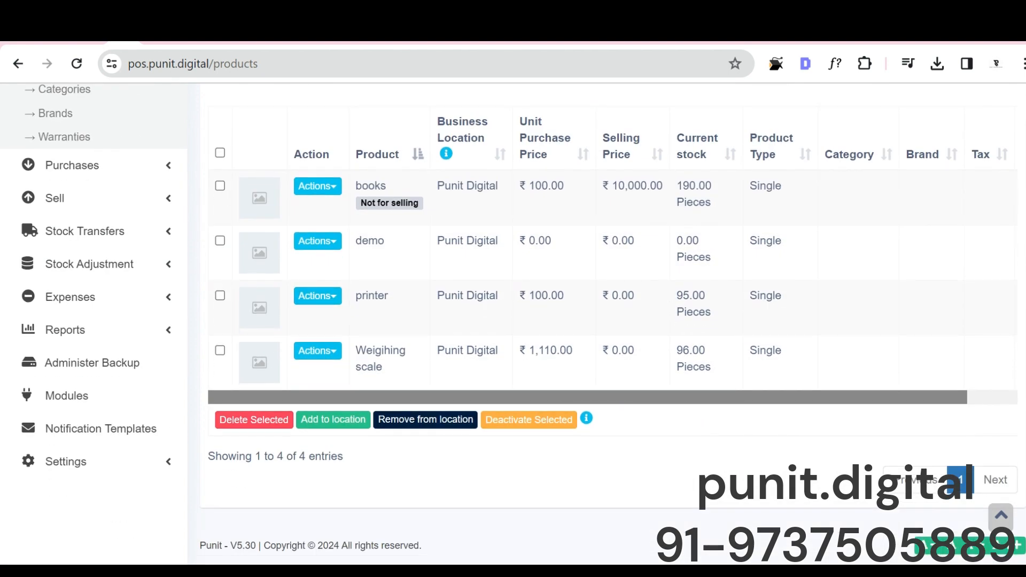
pyautogui.scroll(1, 182, 339)
pyautogui.scroll(7, 182, 339)
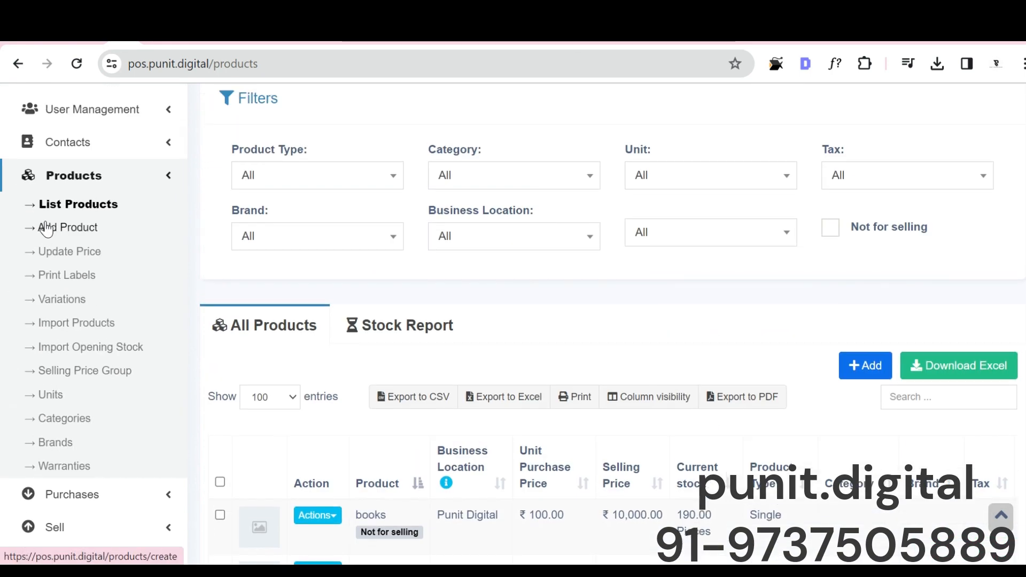
# Step: View the stock report and examine the stock history of the Weigihing scale product
pyautogui.scroll(-3, 247, 309)
pyautogui.click(356, 245)
pyautogui.scroll(-3, 329, 347)
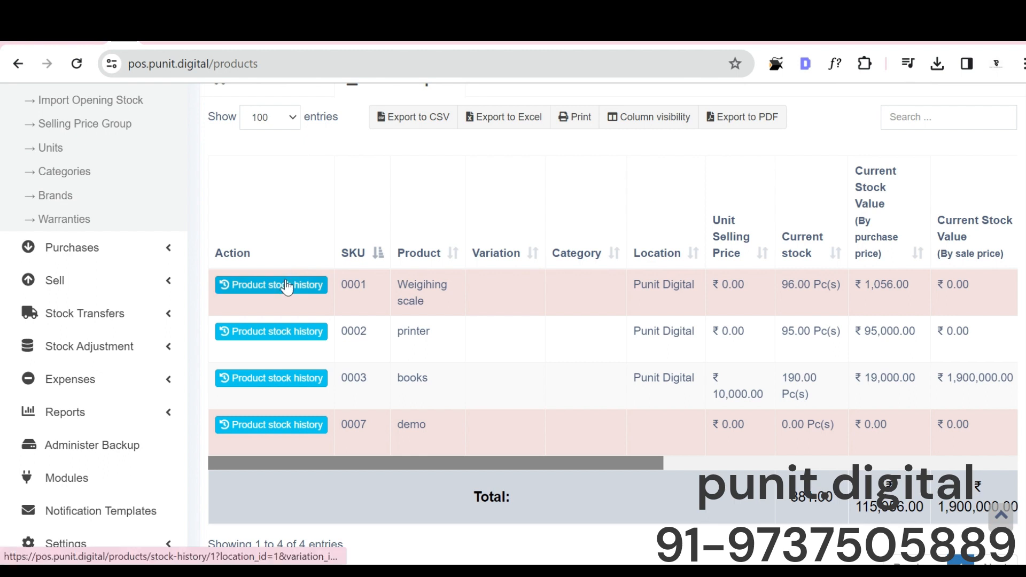
pyautogui.click(286, 284)
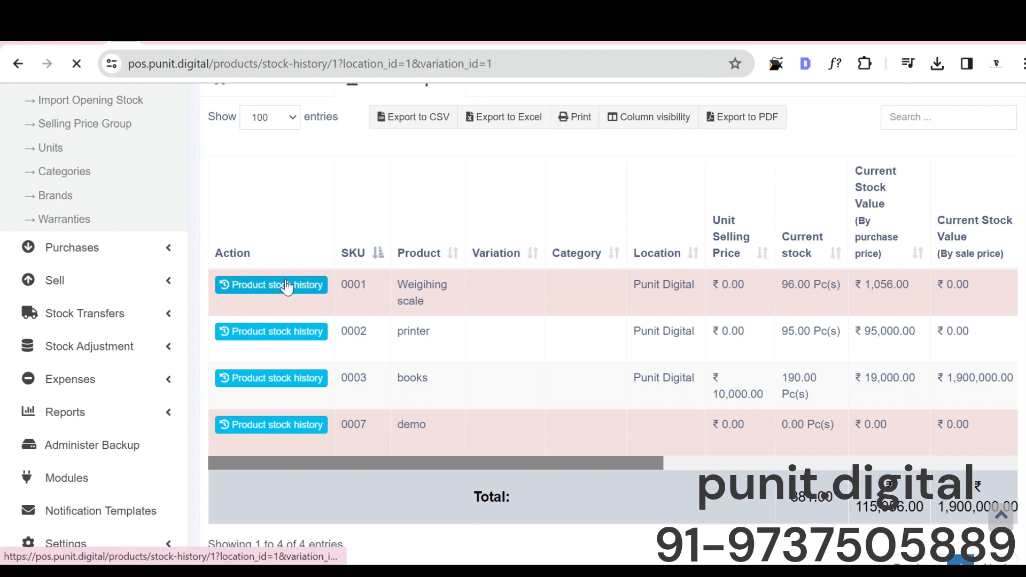
pyautogui.scroll(-5, 335, 302)
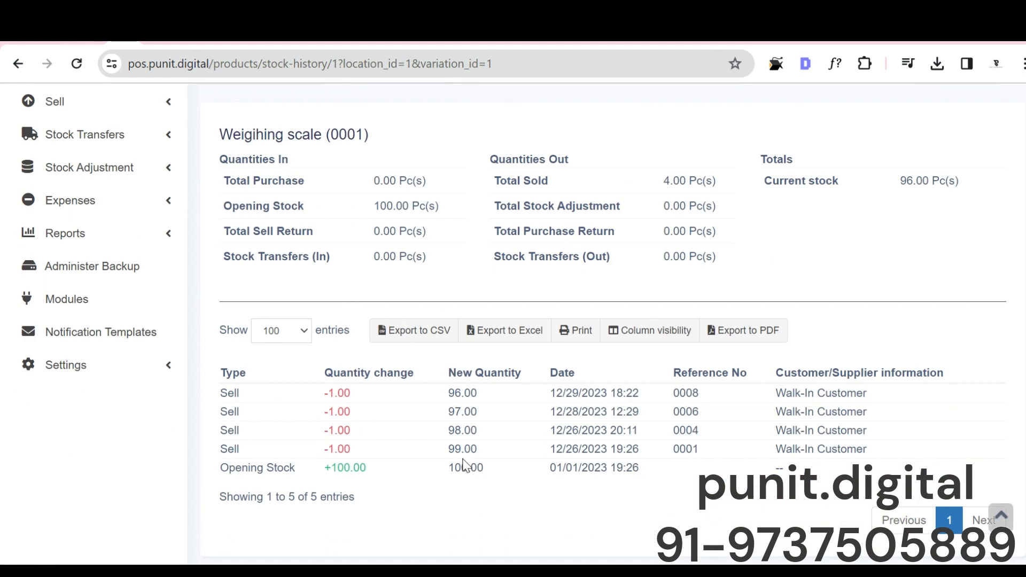
pyautogui.scroll(2, 578, 409)
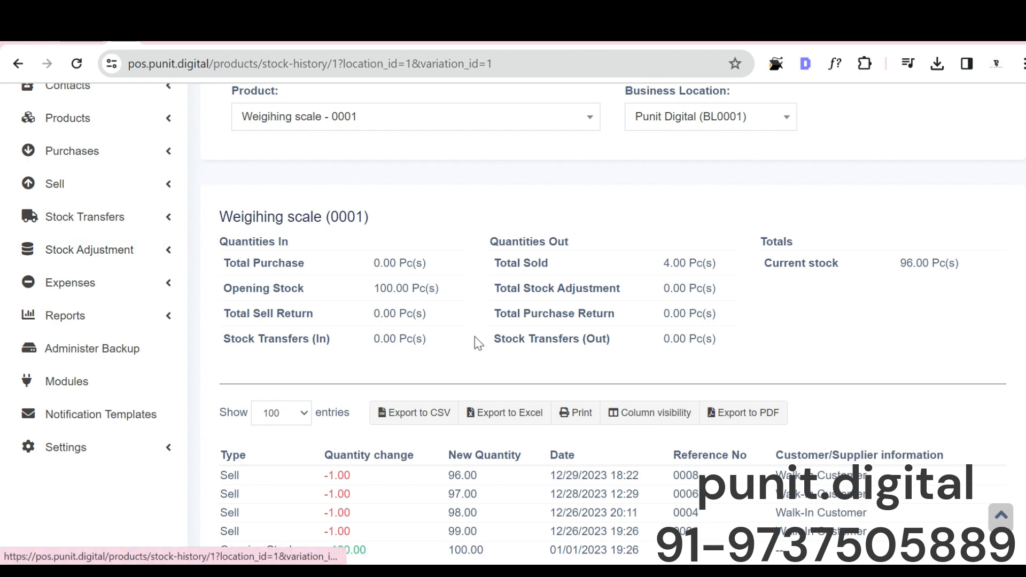
pyautogui.scroll(4, 441, 430)
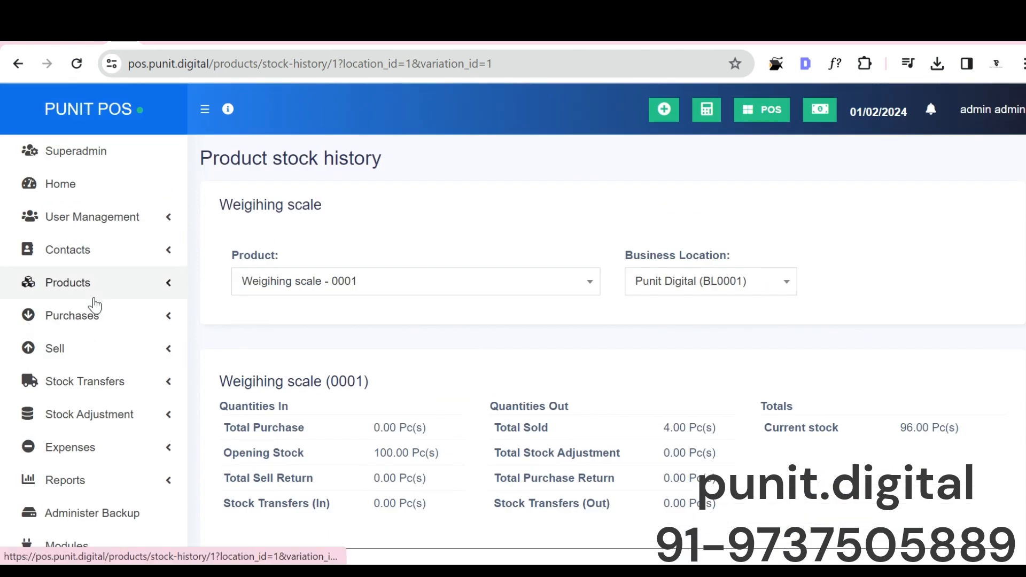
# Step: Look over the options of the Products section and open the Add Purchase form in the Purchases section
pyautogui.click(94, 298)
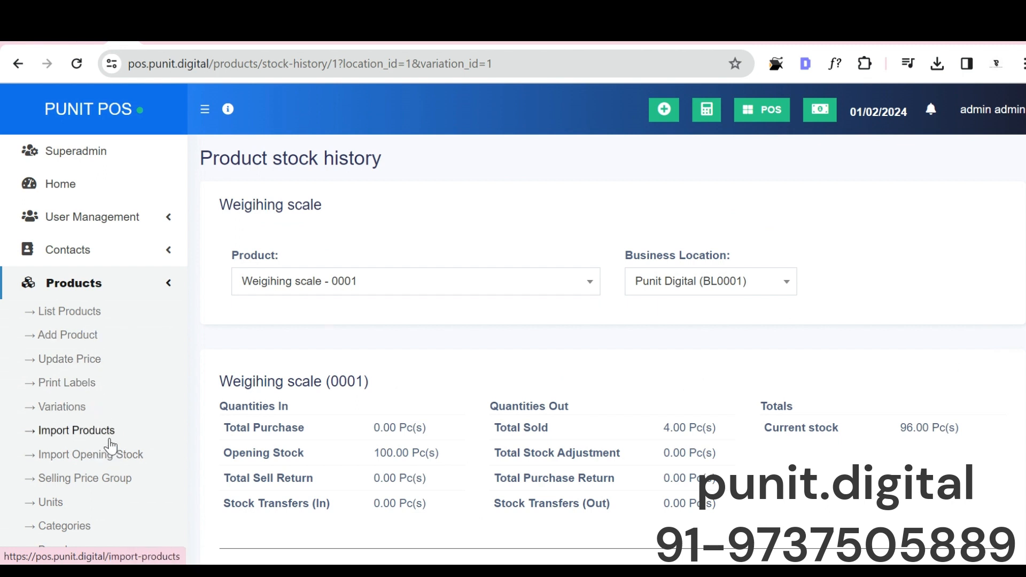
pyautogui.scroll(-2, 109, 411)
pyautogui.scroll(-2, 109, 410)
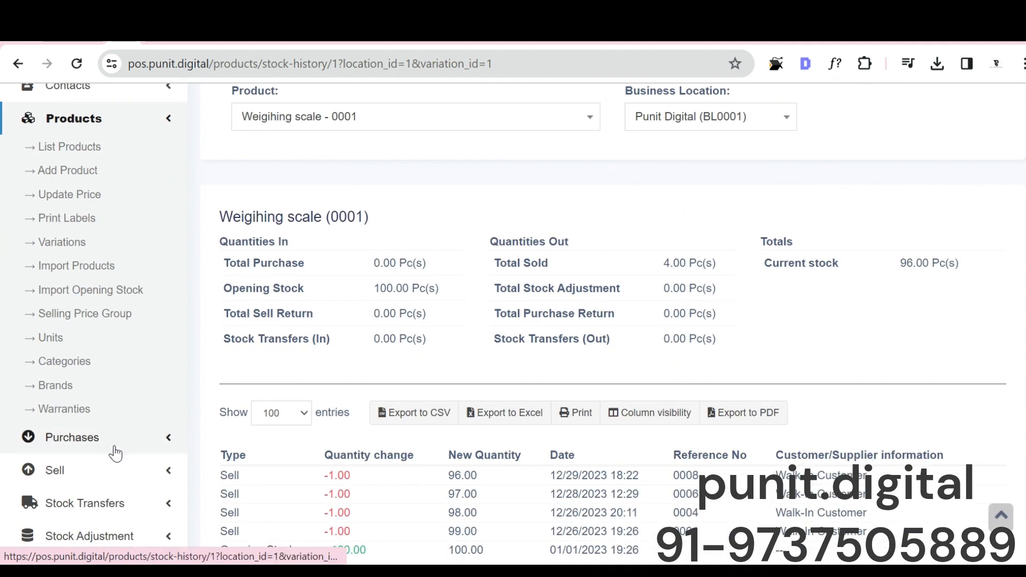
pyautogui.click(112, 446)
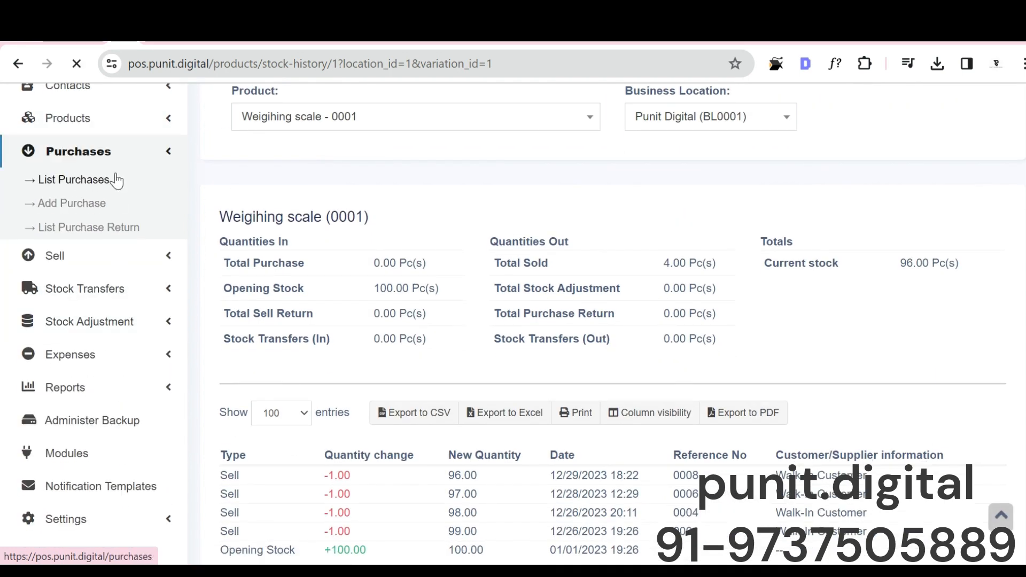
pyautogui.scroll(-3, 309, 284)
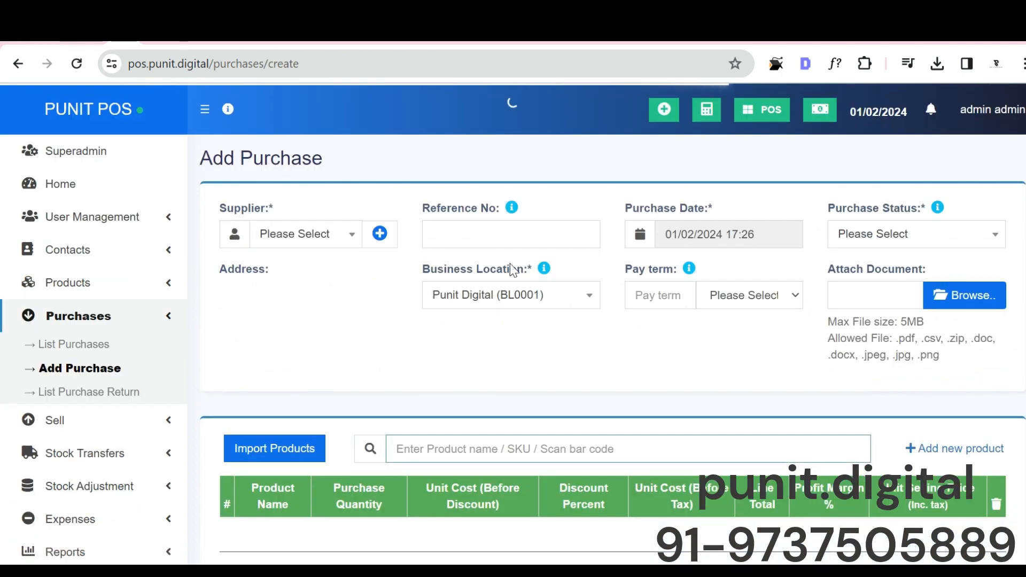
pyautogui.click(340, 239)
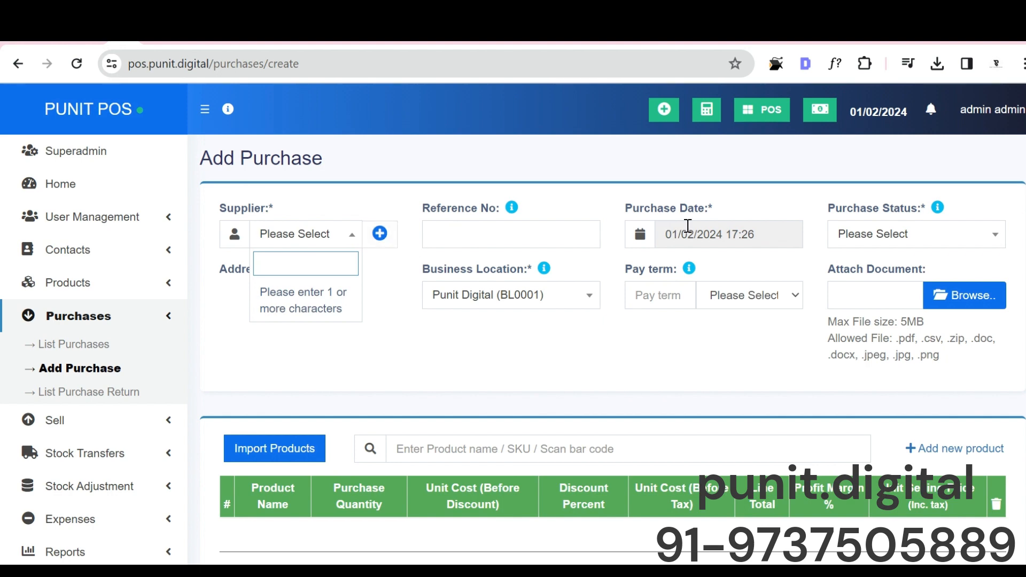
pyautogui.scroll(-7, 499, 286)
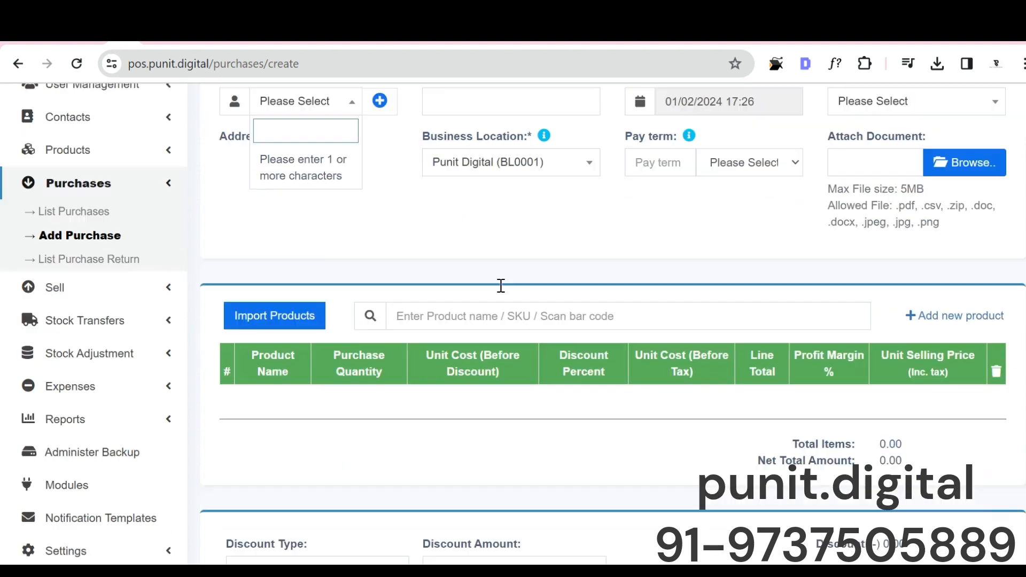
pyautogui.scroll(7, 465, 193)
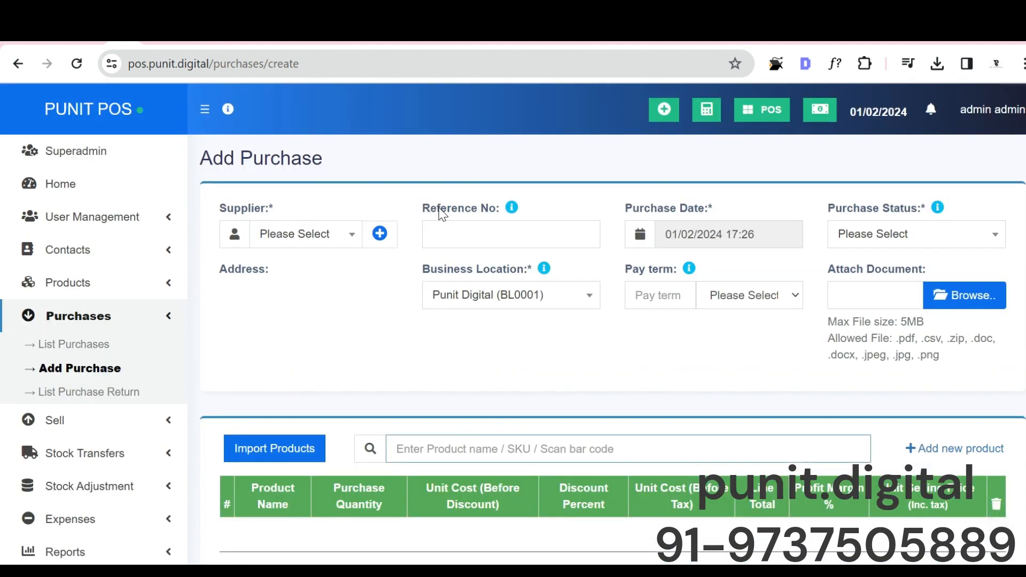
pyautogui.write('demo')
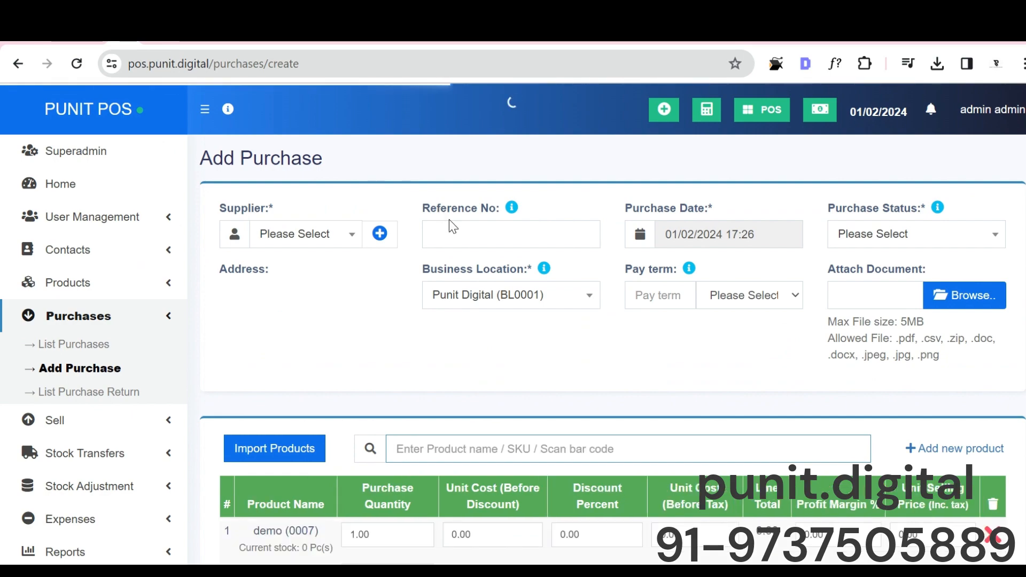
pyautogui.scroll(-14, 396, 344)
pyautogui.scroll(5, 425, 327)
pyautogui.scroll(9, 322, 222)
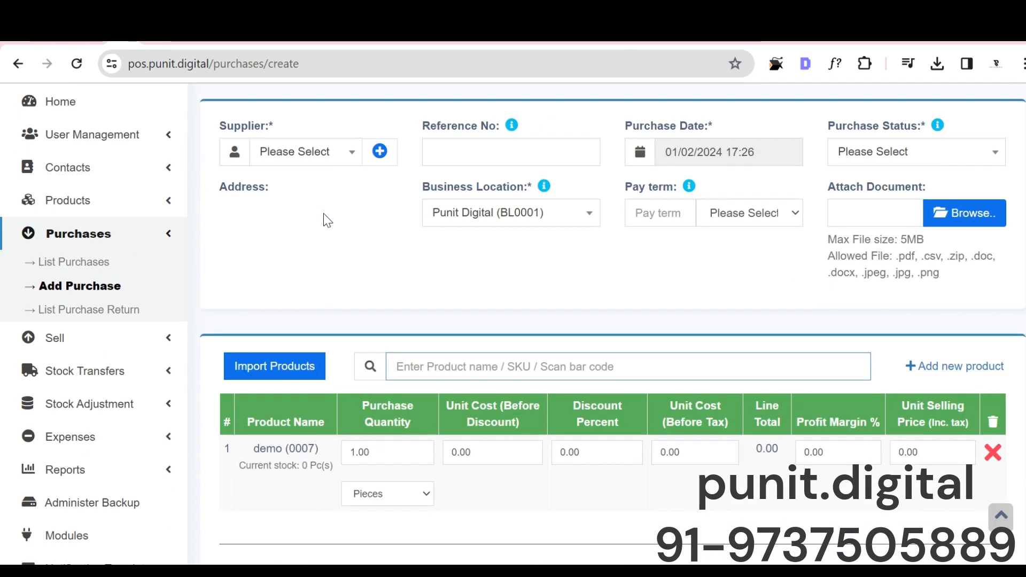
pyautogui.scroll(-16, 593, 355)
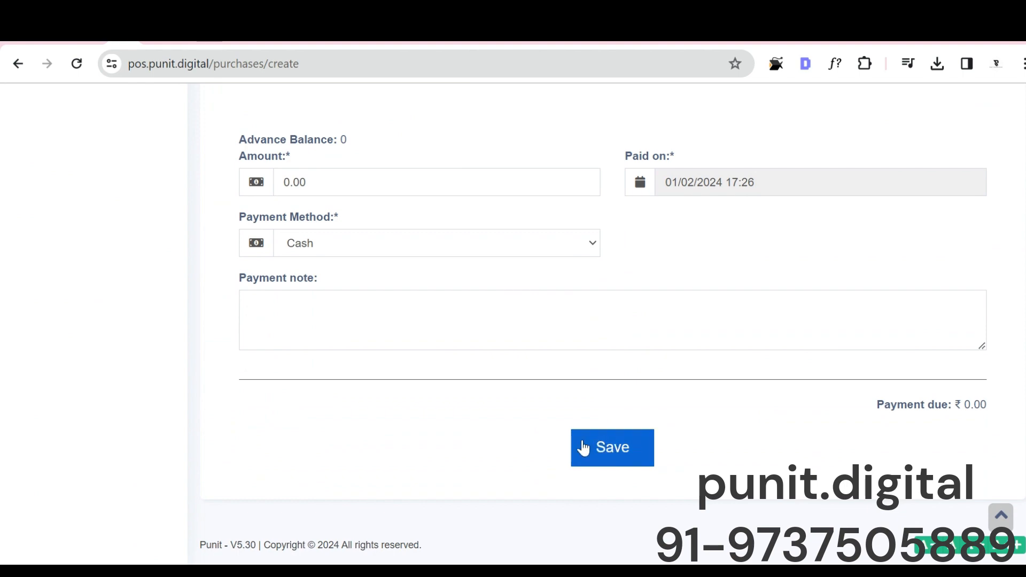
pyautogui.scroll(16, 224, 309)
# Step: Leave the unsaved purchase and review the All Purchases list
pyautogui.click(84, 255)
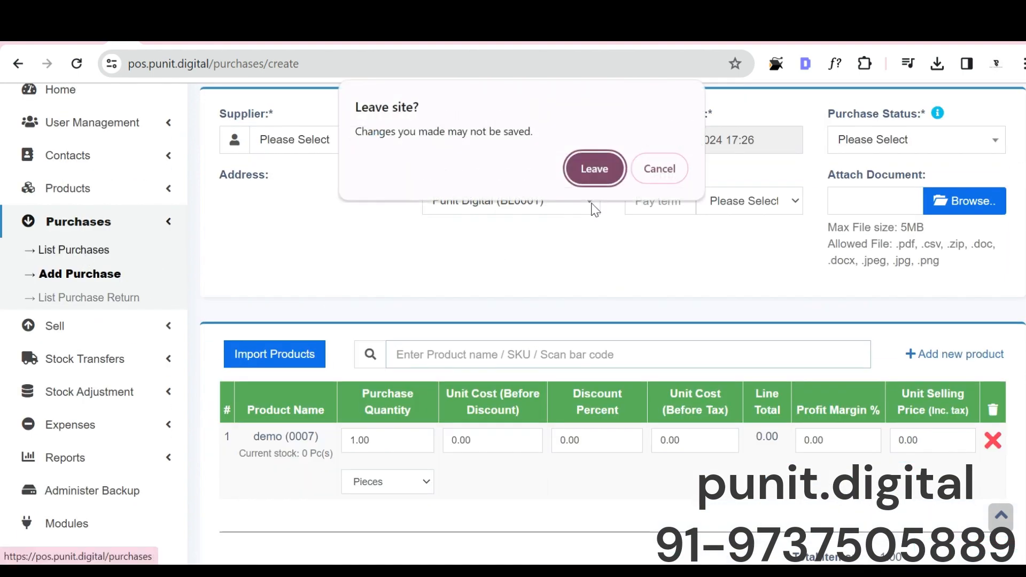
pyautogui.click(588, 170)
pyautogui.scroll(-5, 390, 251)
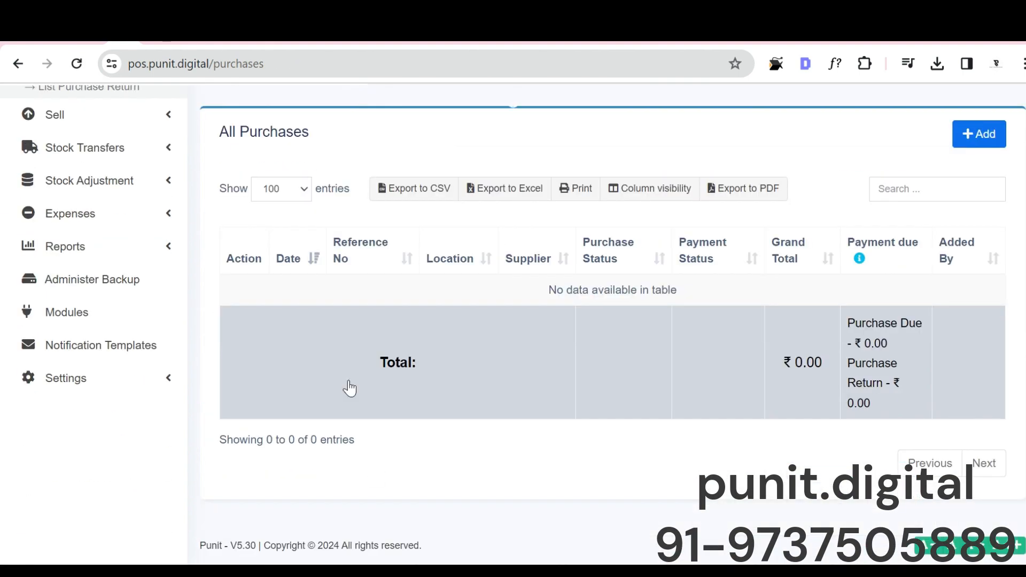
pyautogui.scroll(2, 390, 251)
pyautogui.scroll(4, 390, 251)
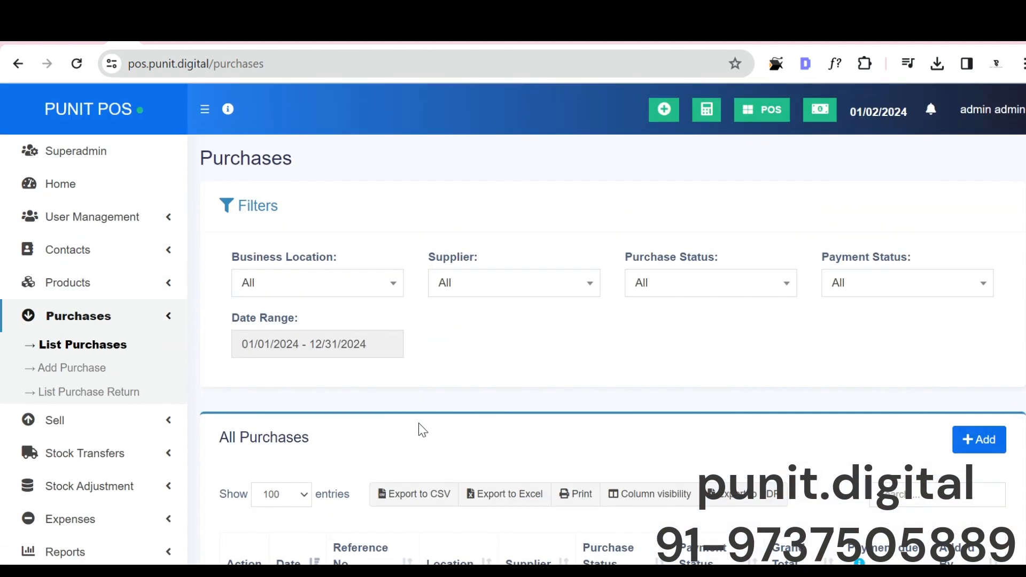
# Step: View the choices of the business location, supplier, purchase status and payment status filters
pyautogui.click(326, 282)
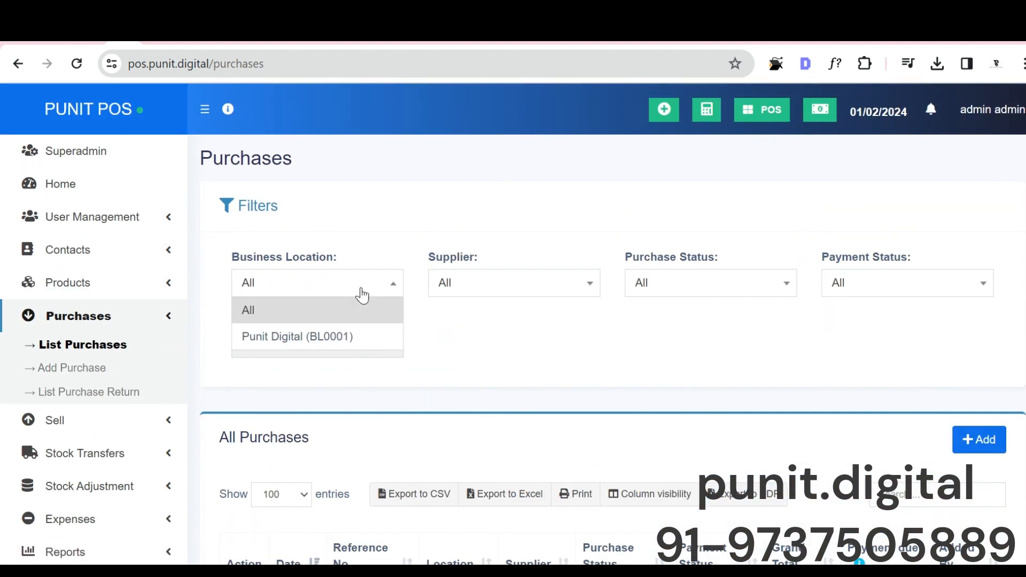
pyautogui.click(484, 289)
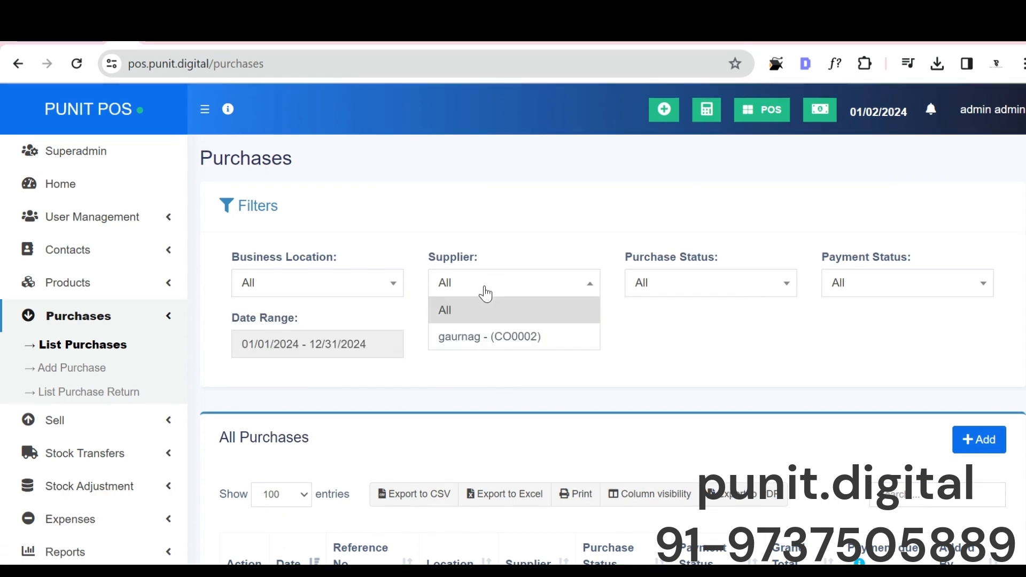
pyautogui.click(646, 281)
pyautogui.click(870, 287)
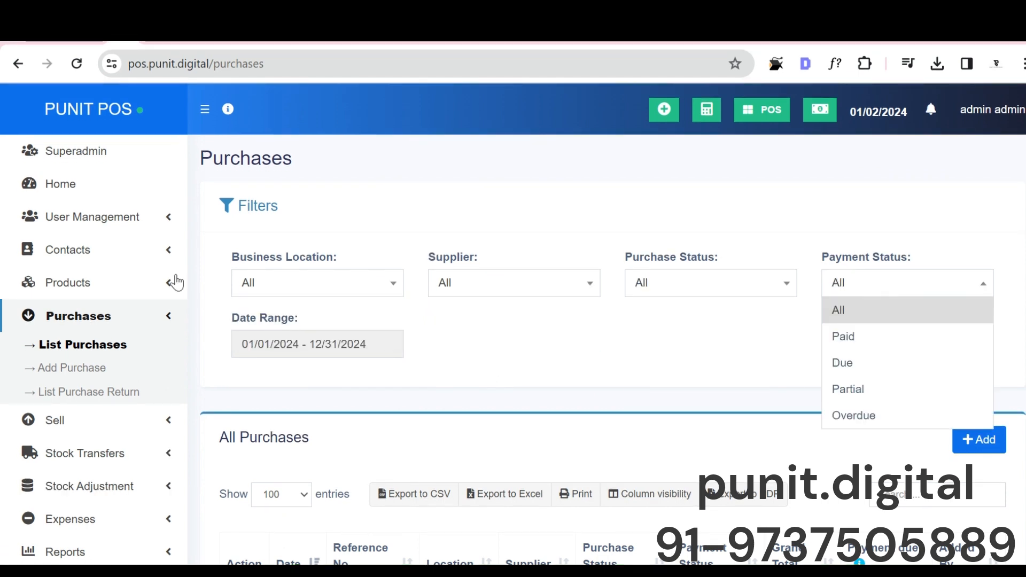
# Step: Start a new purchase, choose the existing supplier and set the purchase status to Pending
pyautogui.click(108, 368)
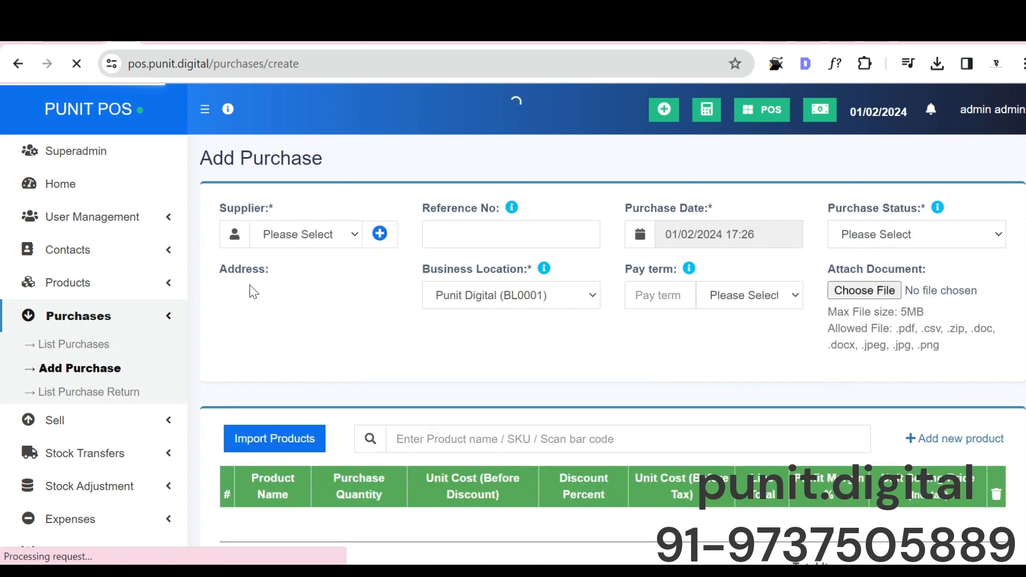
pyautogui.click(309, 237)
pyautogui.write('ga')
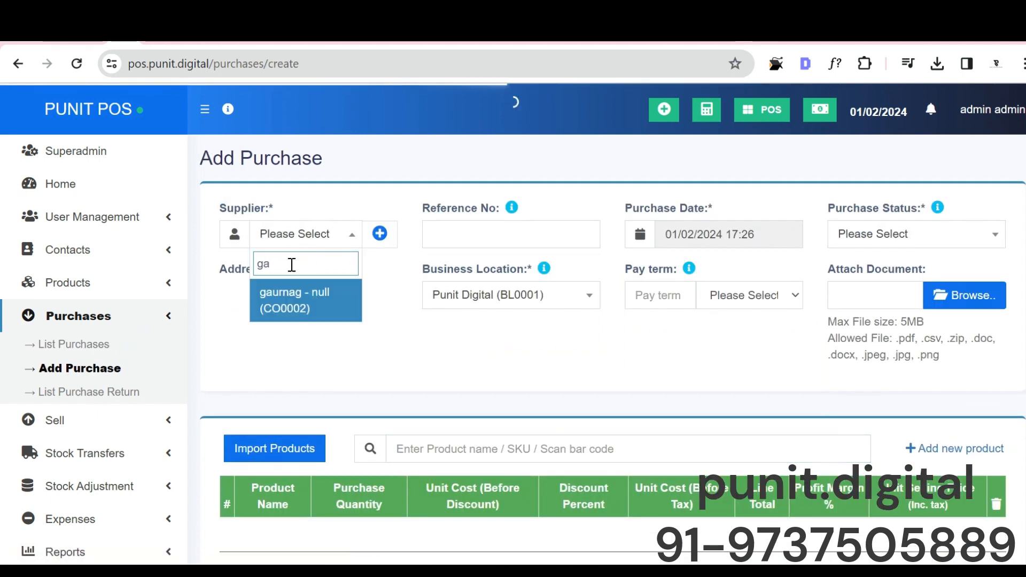
pyautogui.press('Return')
pyautogui.click(922, 237)
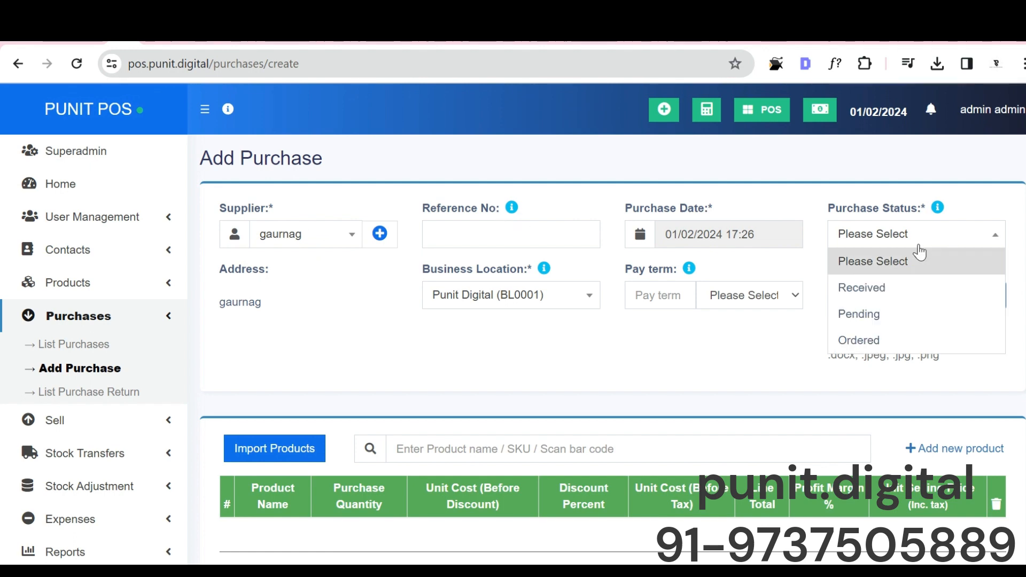
pyautogui.click(871, 314)
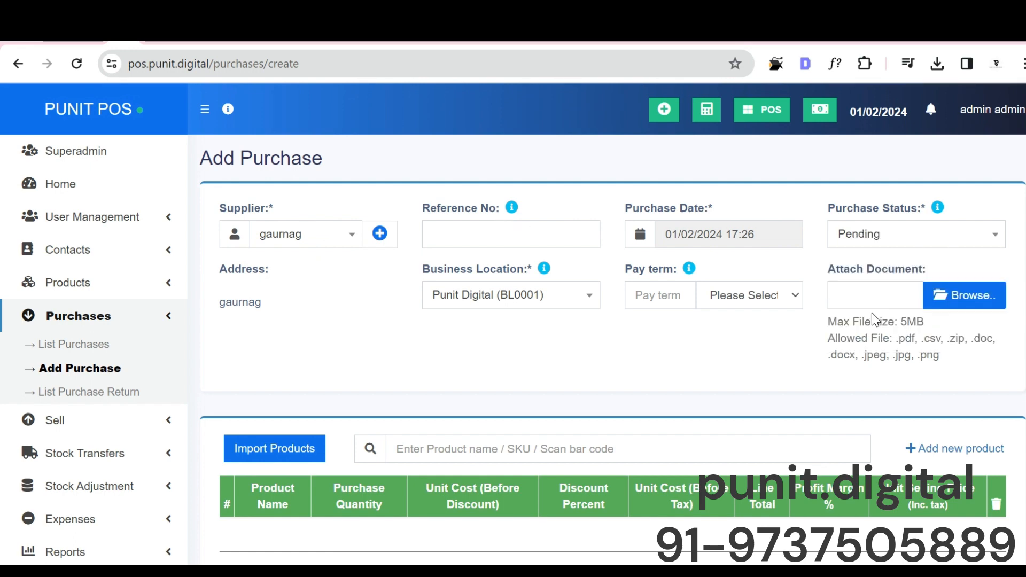
# Step: Add the demo product to the purchase and save it
pyautogui.scroll(-6, 408, 118)
pyautogui.click(409, 118)
pyautogui.write('demo')
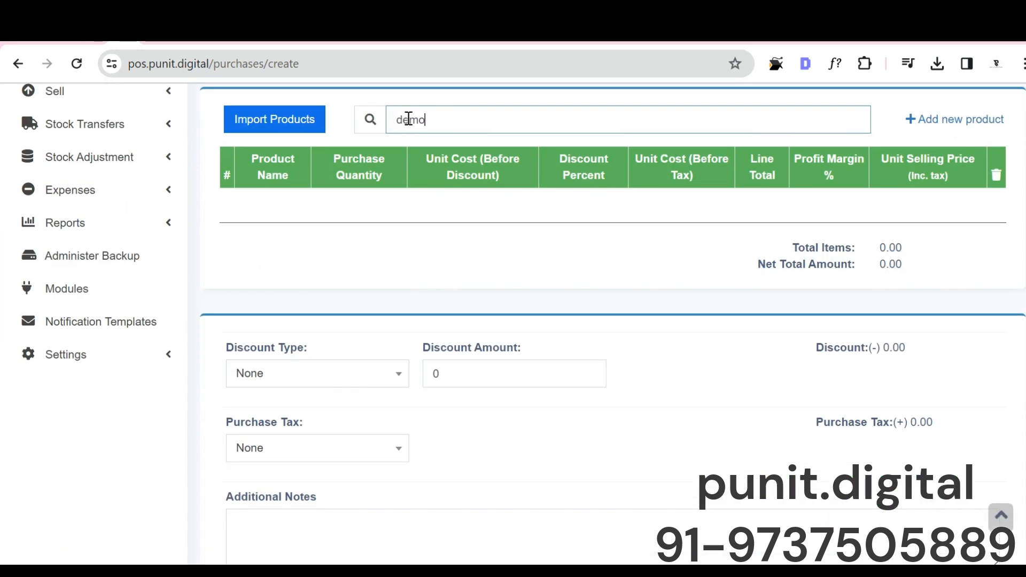
pyautogui.scroll(-10, 409, 119)
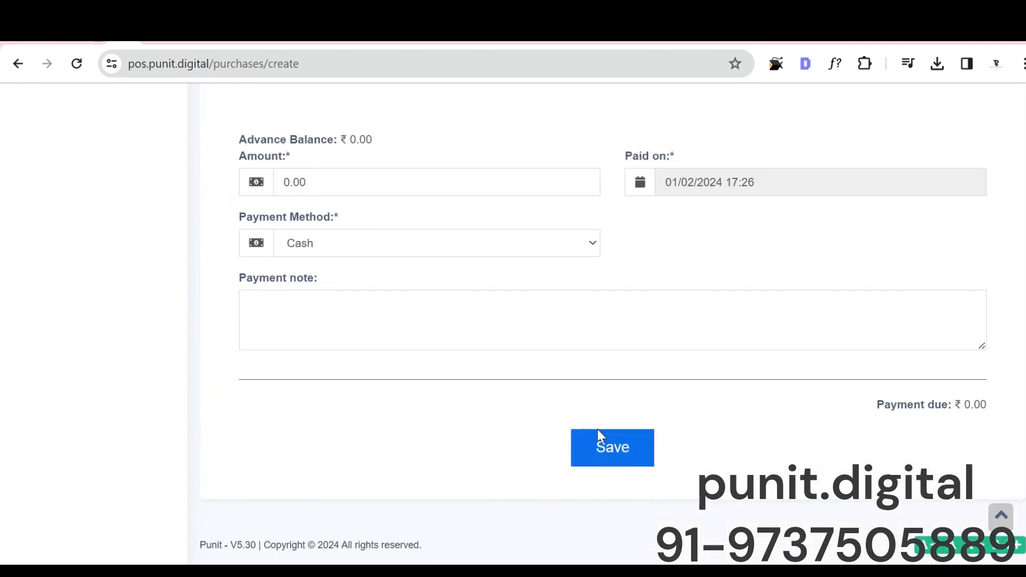
pyautogui.click(597, 436)
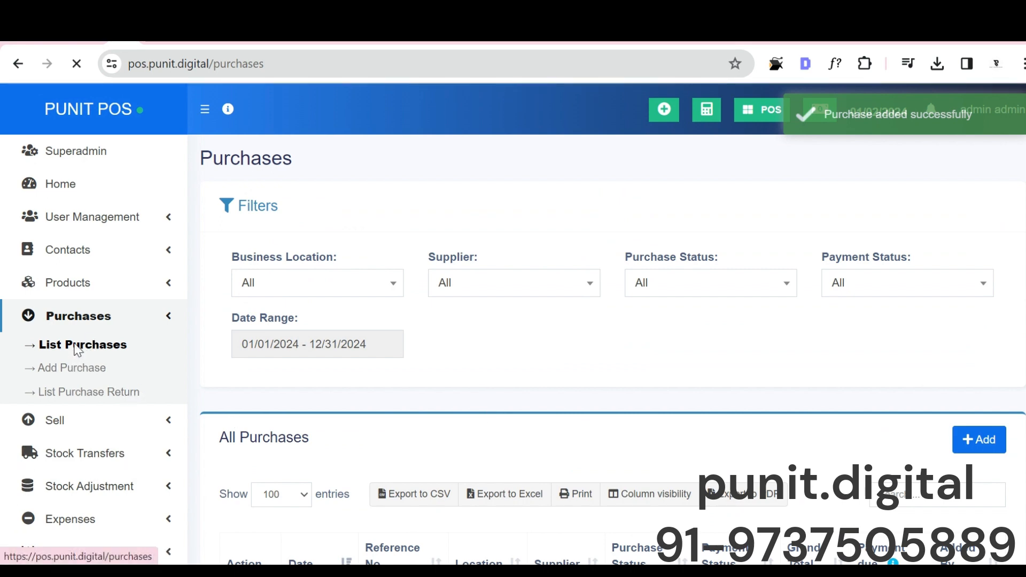
# Step: Open the details of the pending purchase in the purchase list and review its items, payment info and activities
pyautogui.scroll(-5, 424, 401)
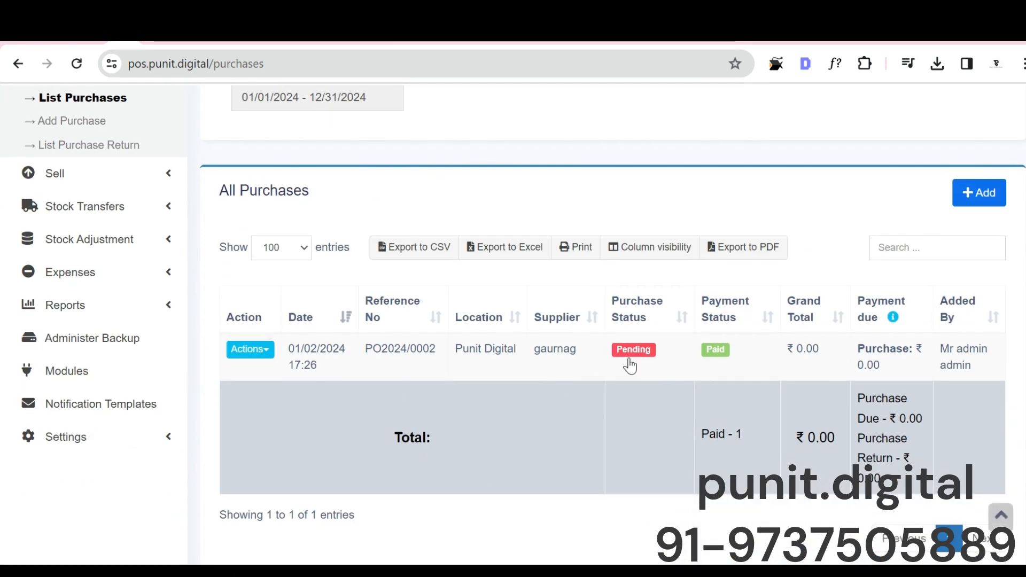
pyautogui.click(247, 349)
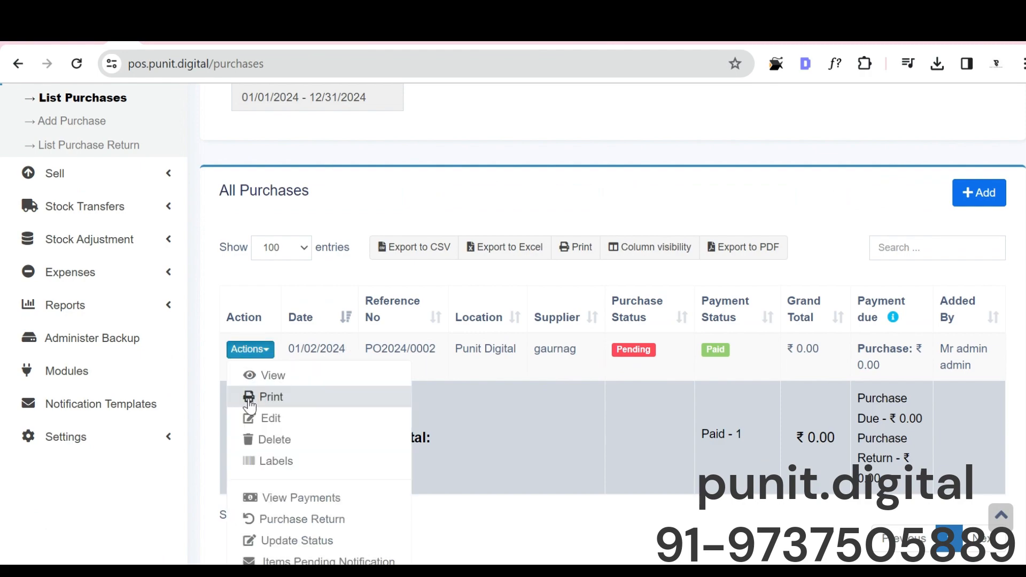
pyautogui.click(256, 377)
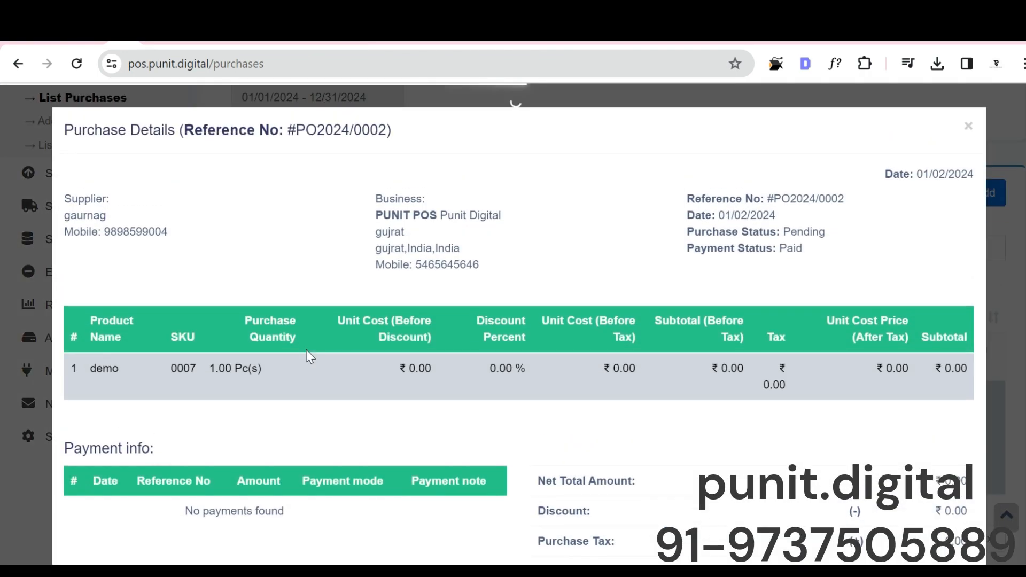
pyautogui.scroll(-5, 374, 391)
pyautogui.scroll(5, 75, 271)
pyautogui.scroll(-5, 751, 357)
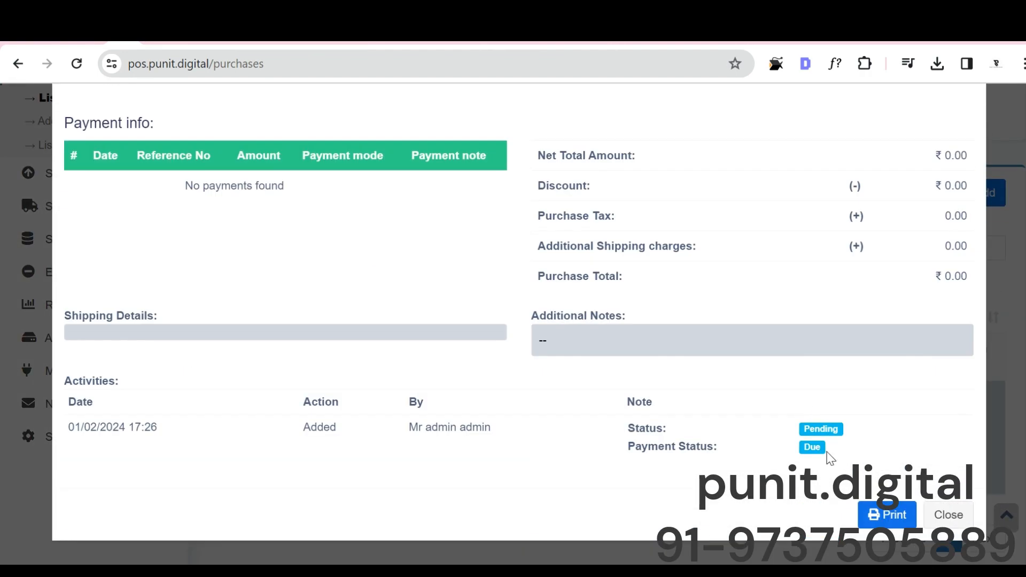
# Step: Preview the printout of the purchase details and close the preview without saving
pyautogui.click(876, 516)
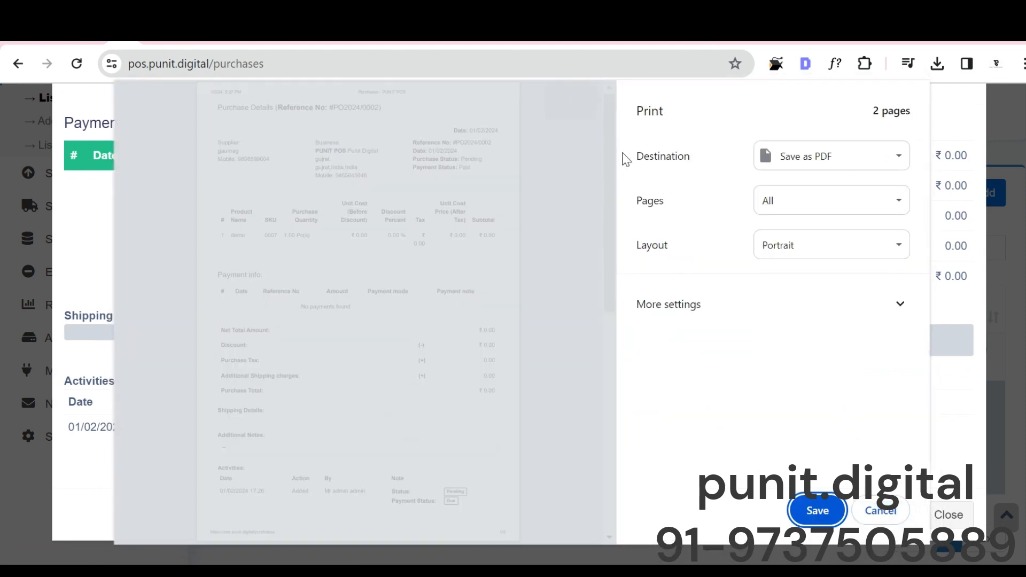
pyautogui.scroll(-6, 316, 326)
pyautogui.scroll(6, 316, 326)
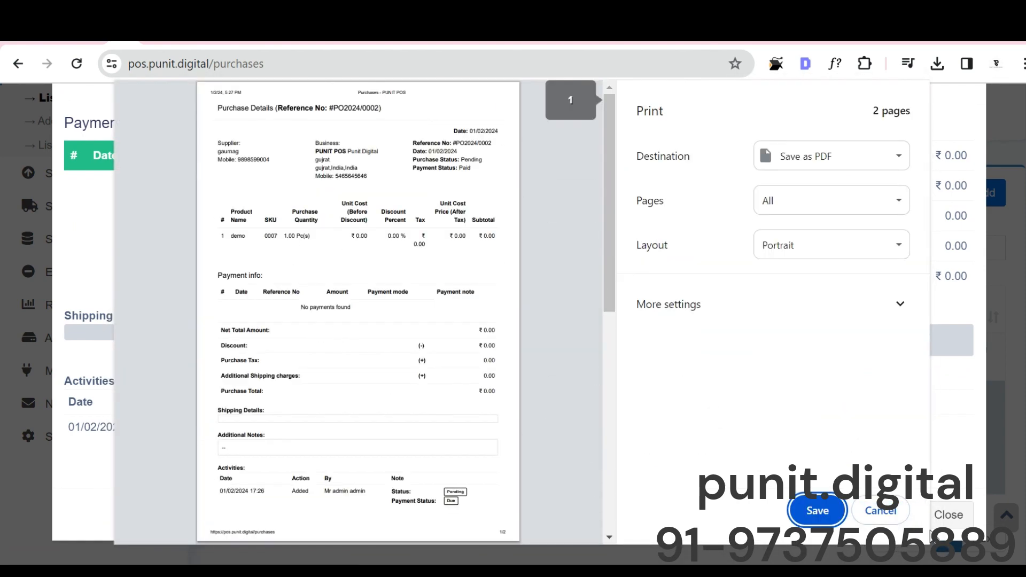
pyautogui.click(887, 510)
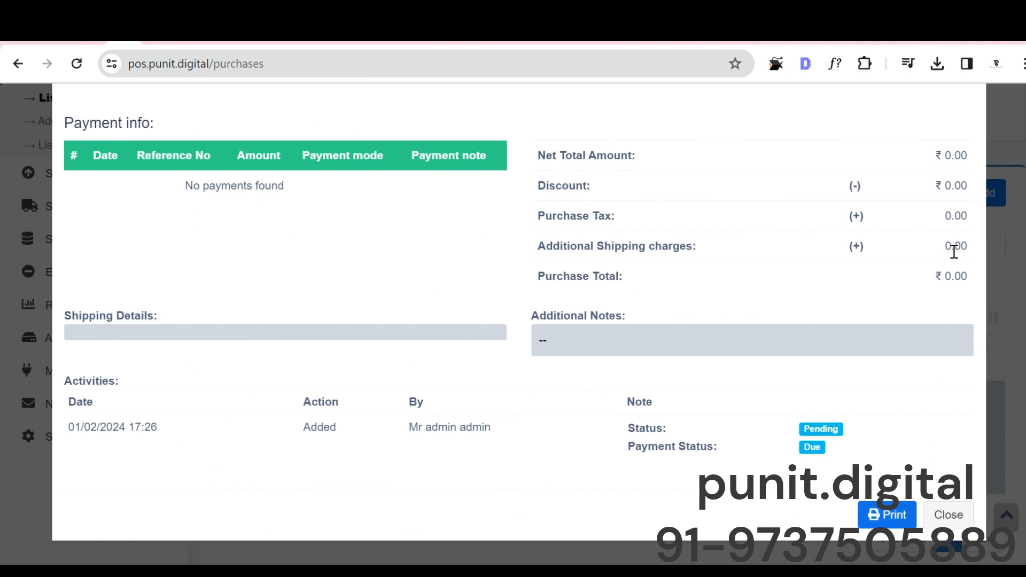
# Step: Close the purchase details and open the pending purchase for editing to review its form
pyautogui.click(948, 515)
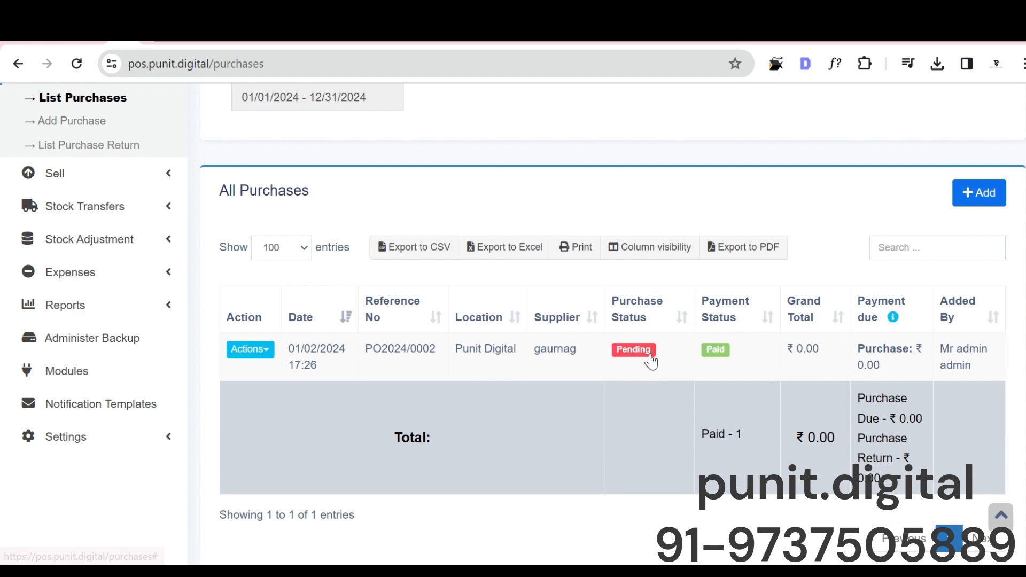
pyautogui.click(267, 350)
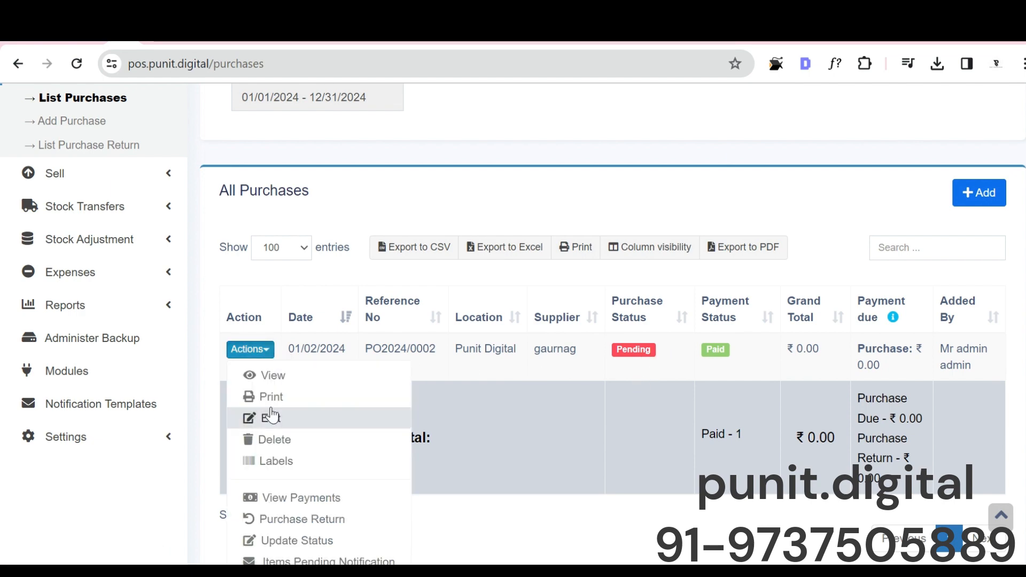
pyautogui.scroll(-1, 270, 417)
pyautogui.click(273, 345)
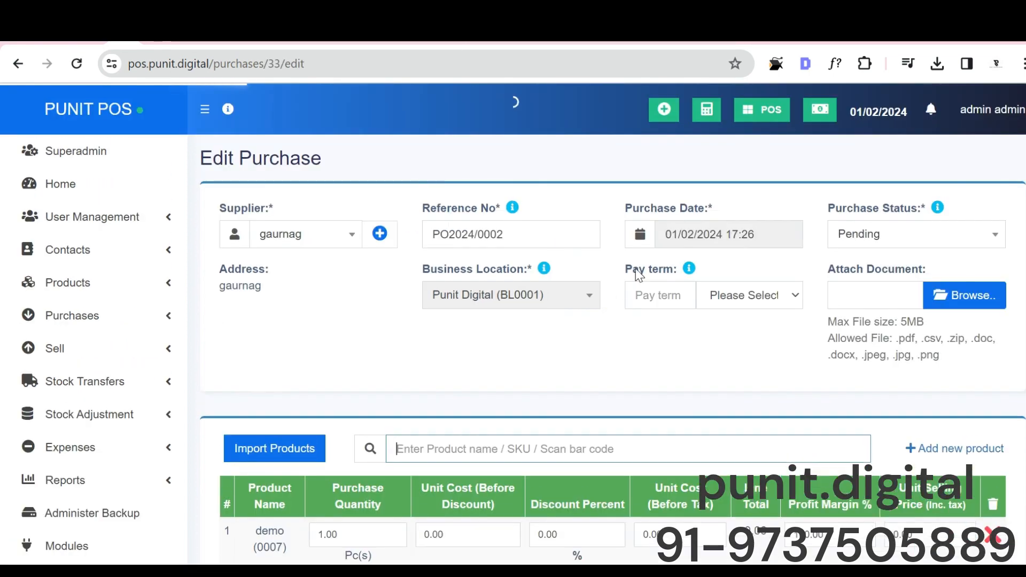
pyautogui.scroll(-15, 611, 337)
pyautogui.scroll(15, 587, 302)
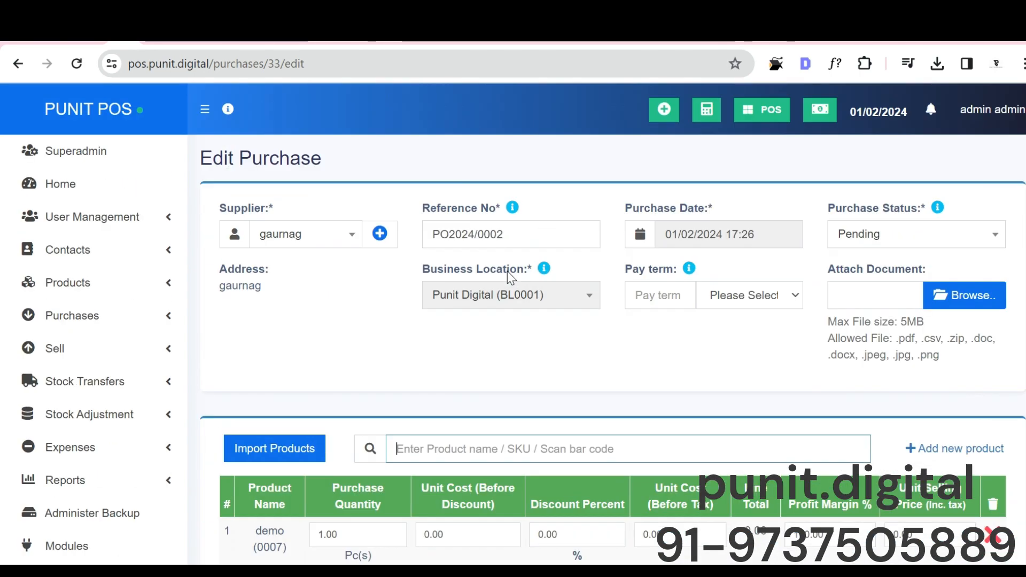
pyautogui.hscroll(-5, 402, 402)
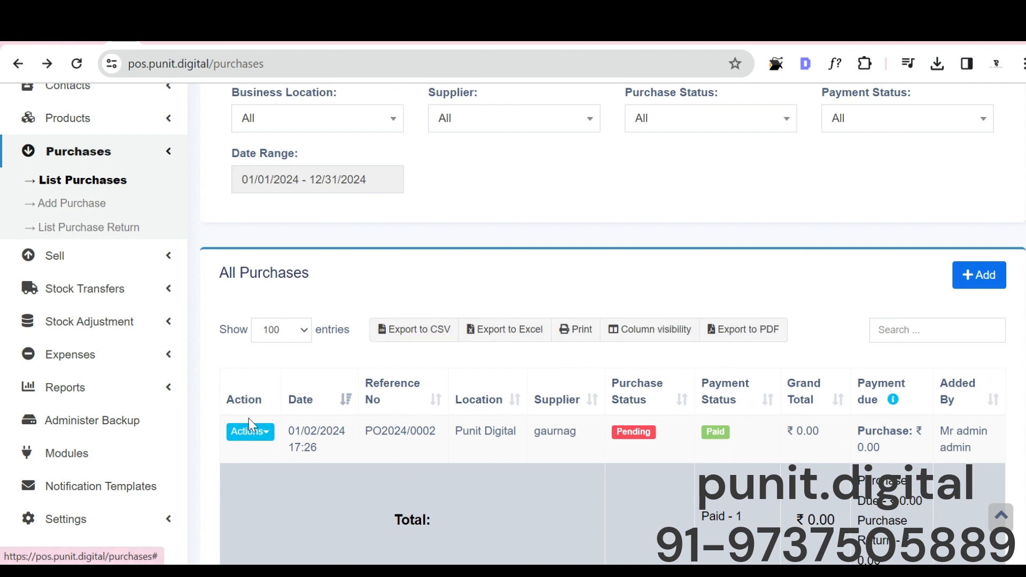
# Step: Return to the purchase list and look through the actions offered for the pending purchase
pyautogui.click(261, 437)
pyautogui.scroll(-3, 272, 428)
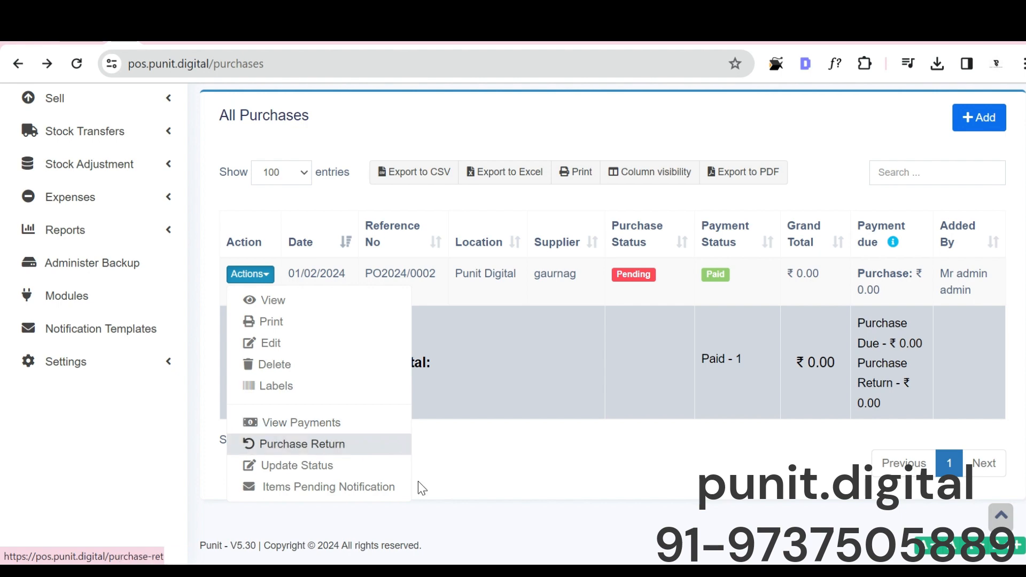
pyautogui.click(287, 431)
pyautogui.scroll(6, 171, 362)
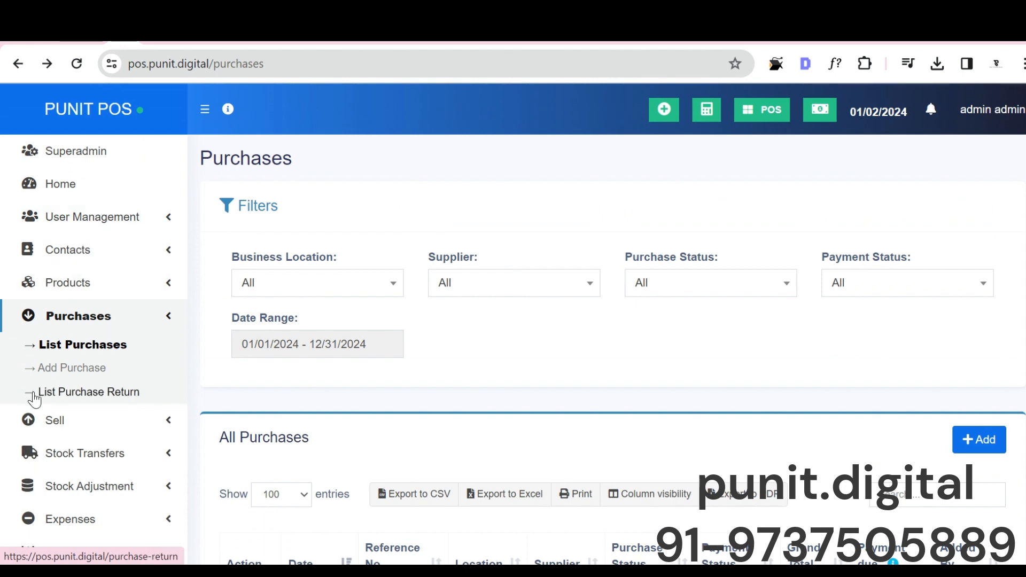
pyautogui.click(72, 453)
pyautogui.click(76, 355)
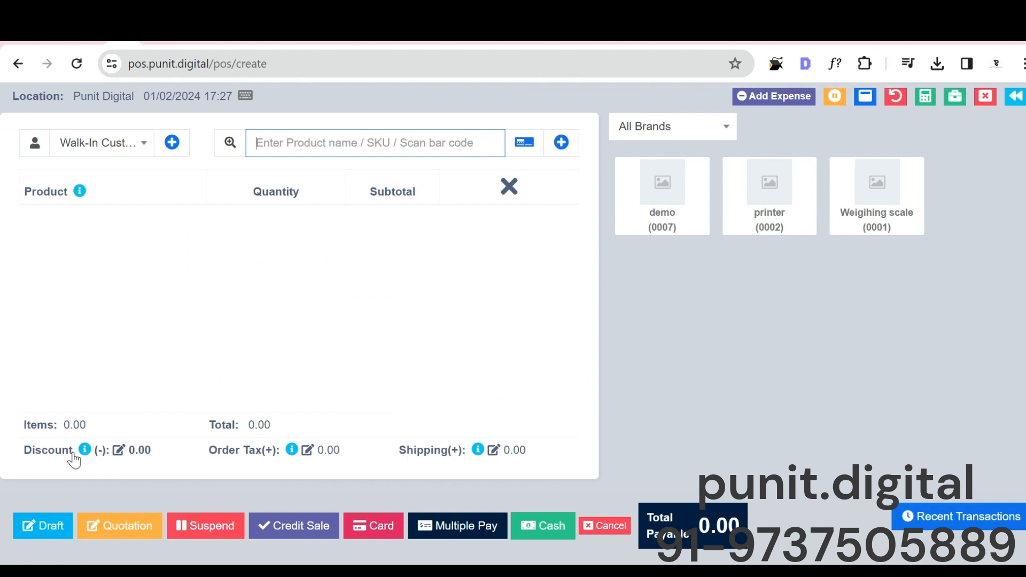
pyautogui.click(19, 64)
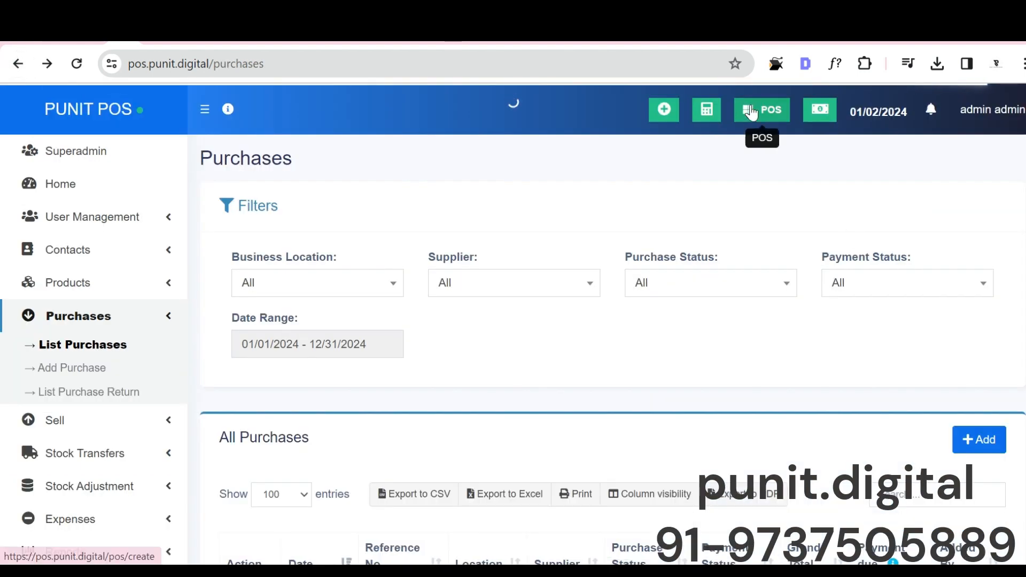
# Step: Open the POS sale screen and add the printer and the Weigihing scale to the cart
pyautogui.click(762, 109)
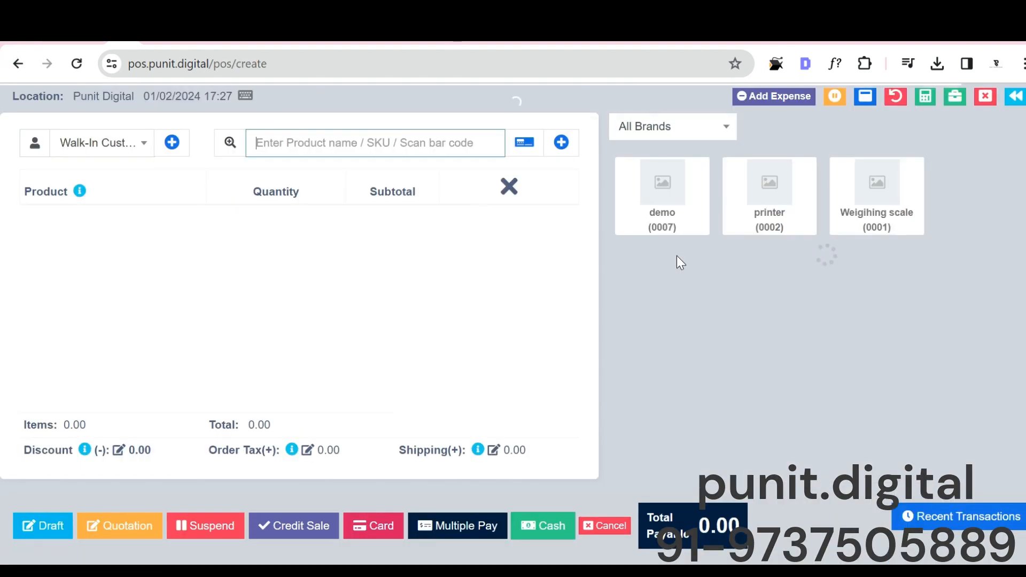
pyautogui.click(782, 188)
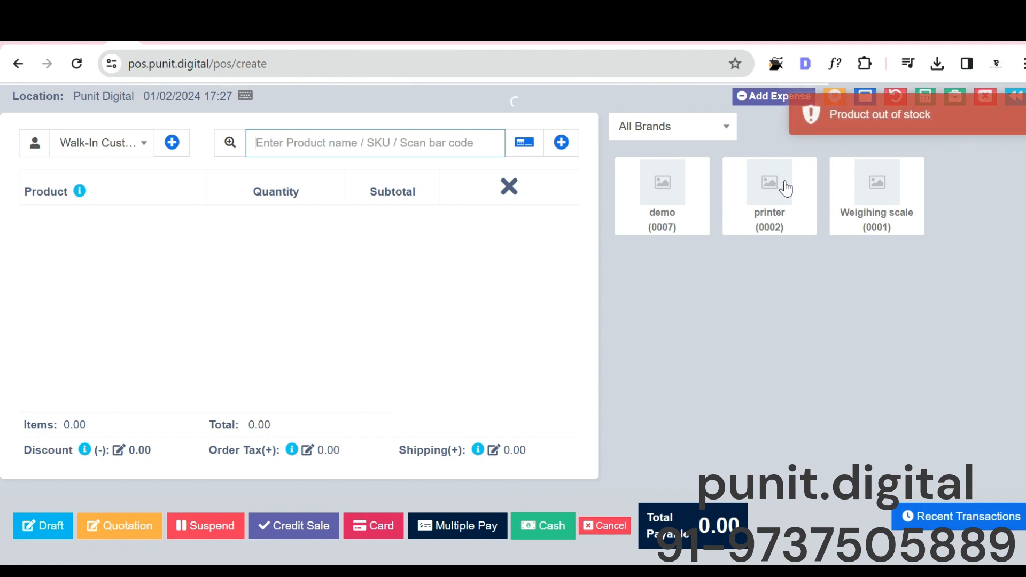
pyautogui.click(872, 206)
# Step: Look at the customer selector, the product search and the weighing scale barcode dialog, leaving them all unfilled
pyautogui.click(115, 143)
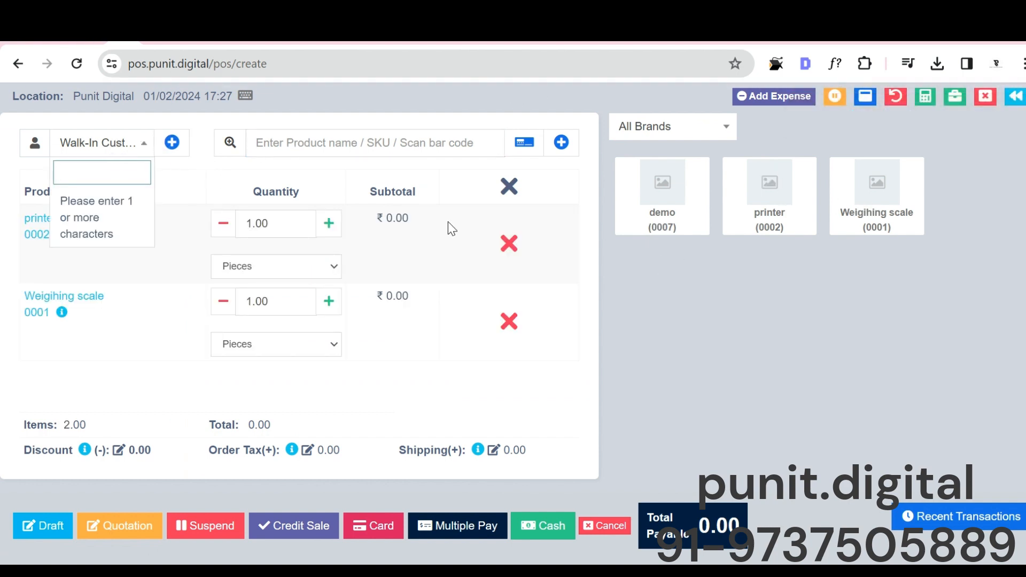
pyautogui.click(397, 144)
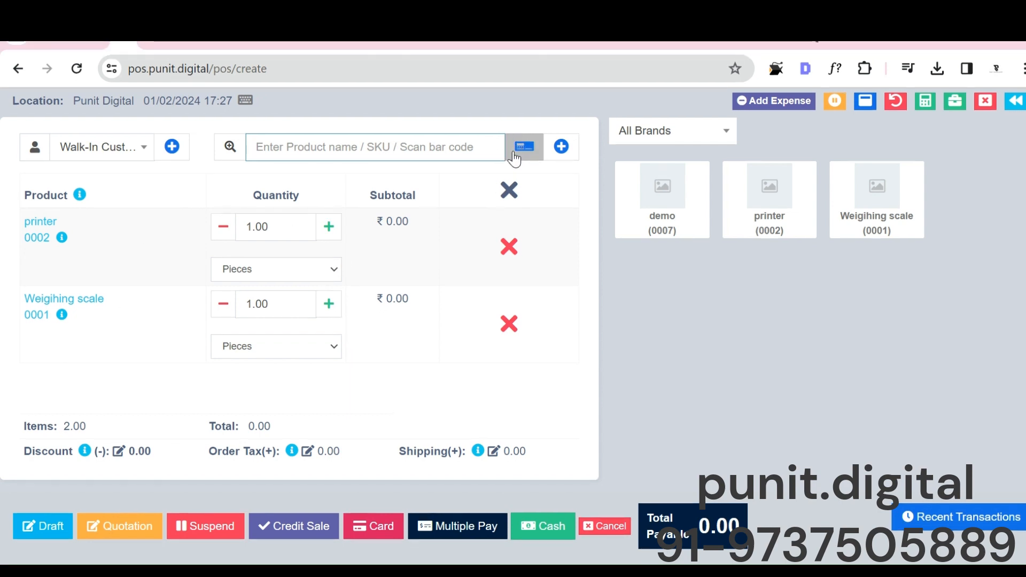
pyautogui.click(516, 155)
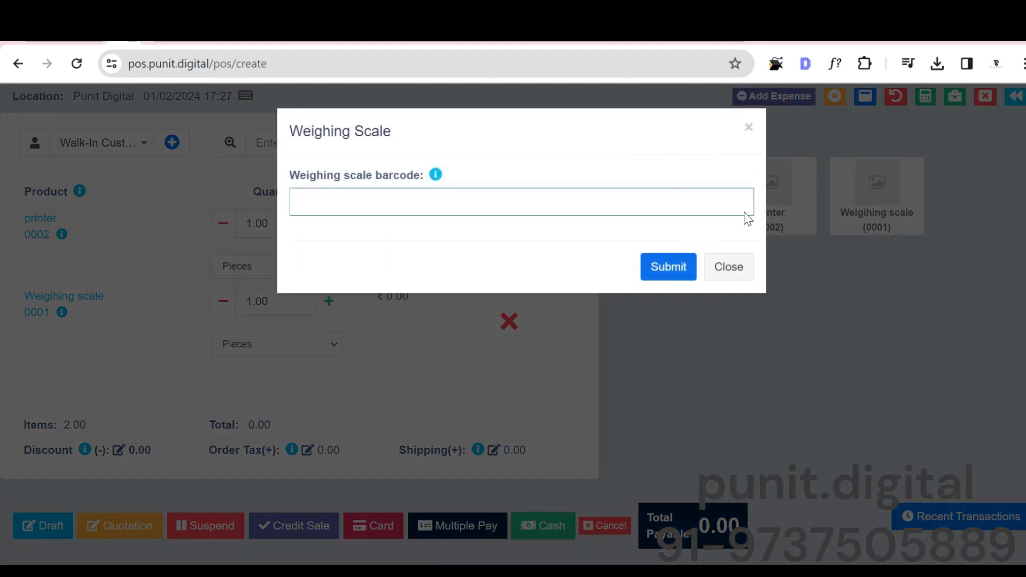
pyautogui.click(749, 128)
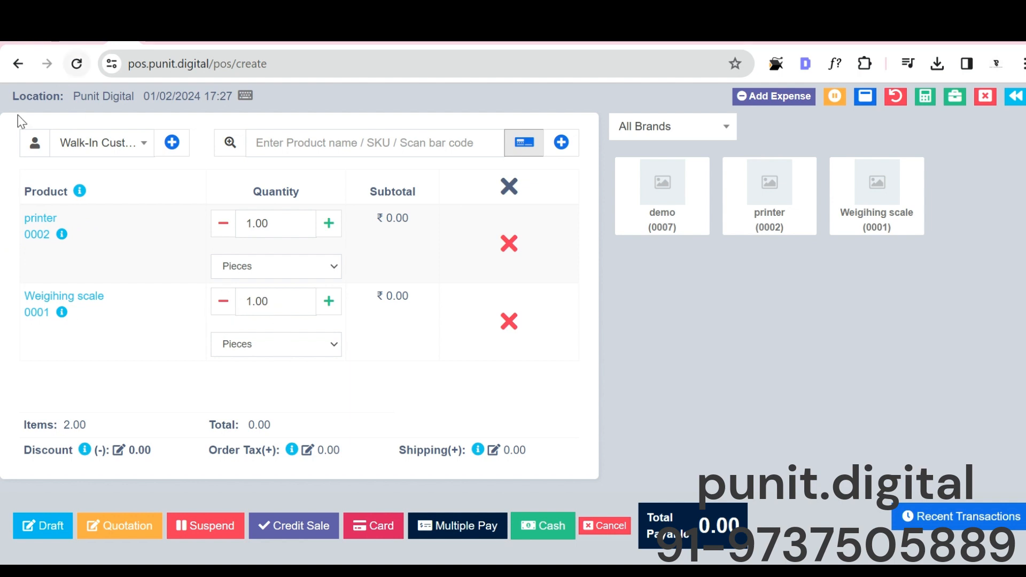
# Step: Keep the walk-in customer, complete the sale as cash and close the invoice print preview without saving
pyautogui.click(71, 145)
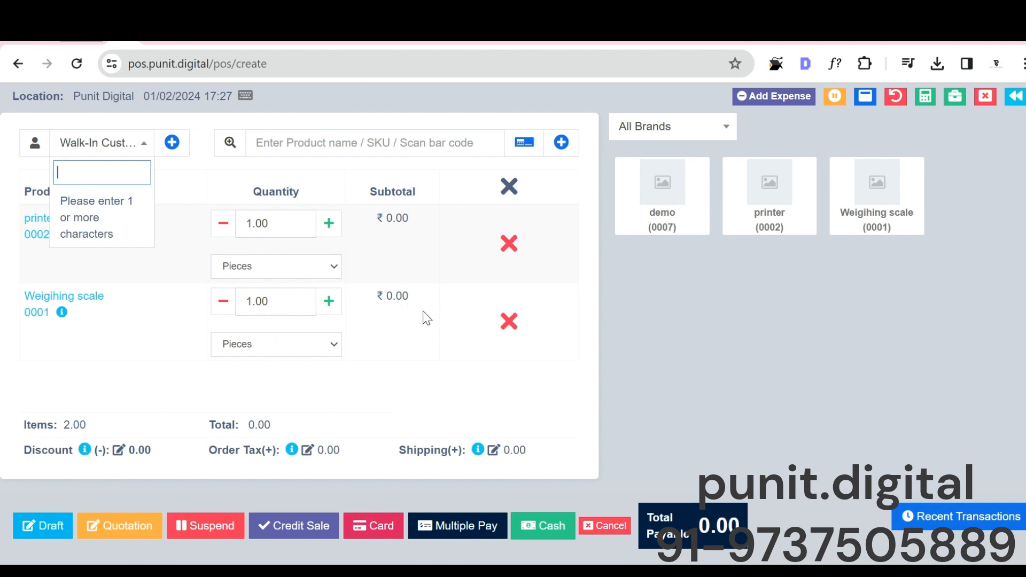
pyautogui.click(483, 418)
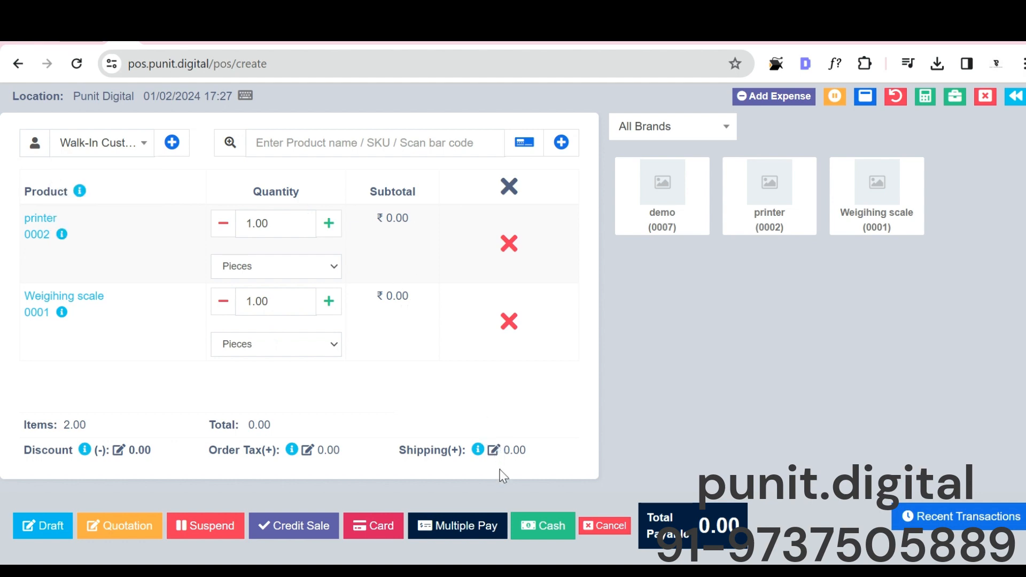
pyautogui.click(544, 529)
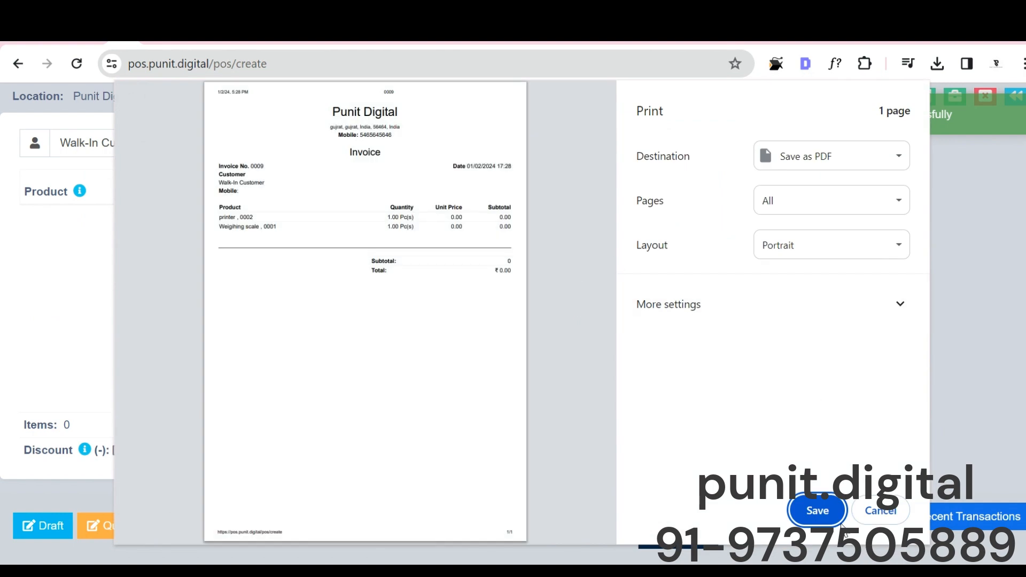
pyautogui.click(892, 512)
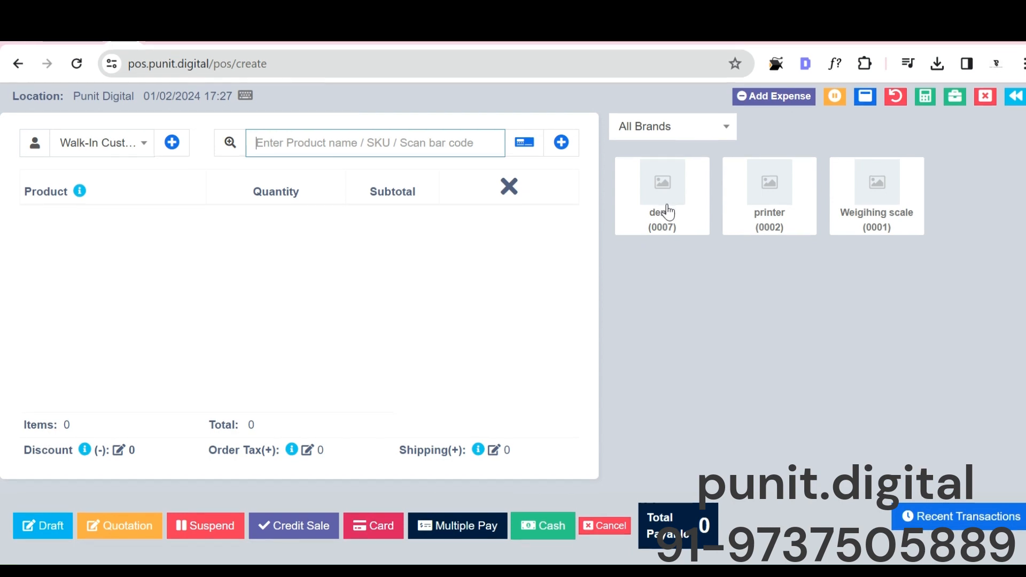
# Step: Make a second cash sale of one printer and one Weigihing scale, and dismiss its invoice print preview
pyautogui.click(807, 210)
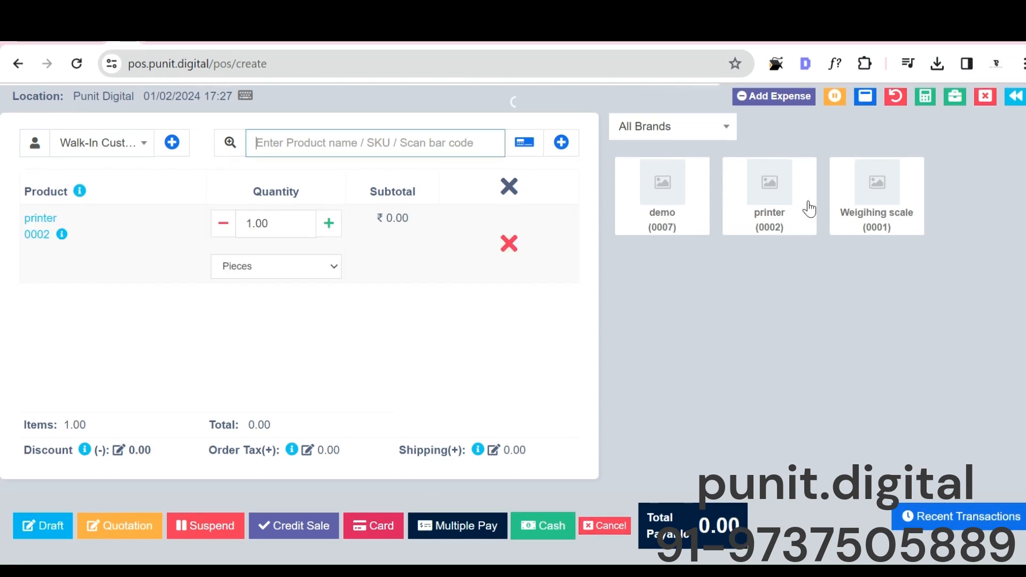
pyautogui.click(913, 219)
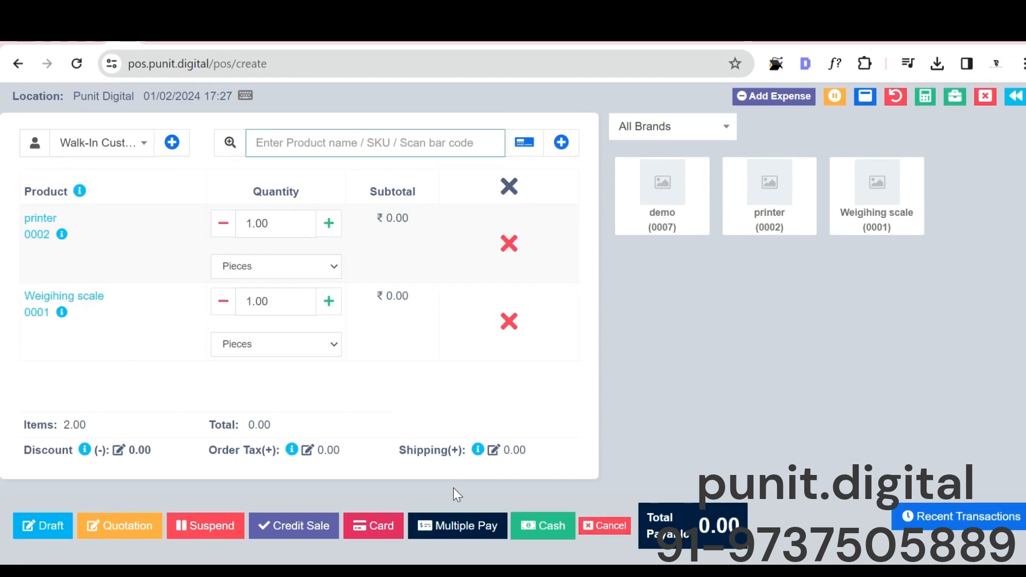
pyautogui.click(534, 523)
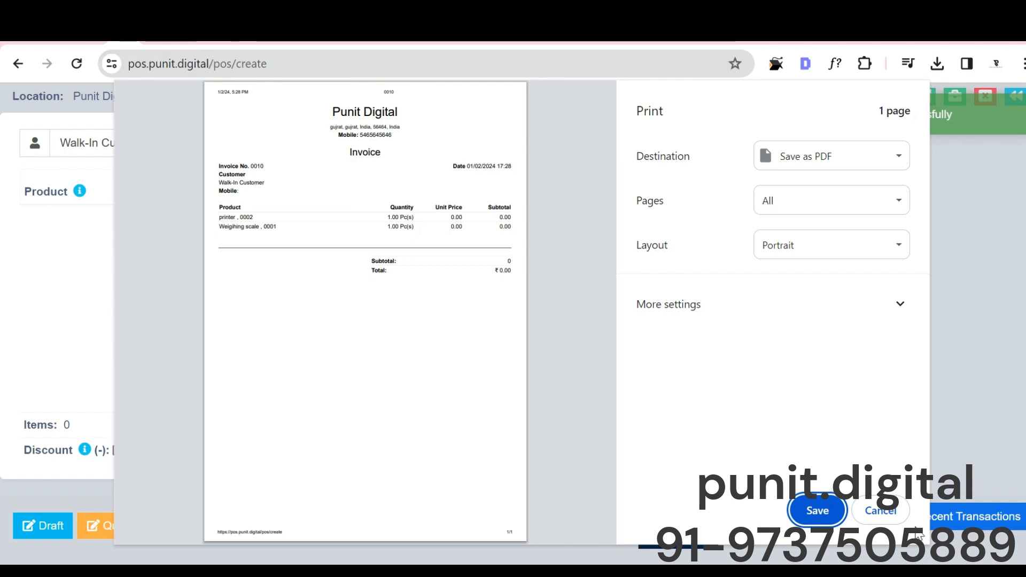
pyautogui.click(897, 518)
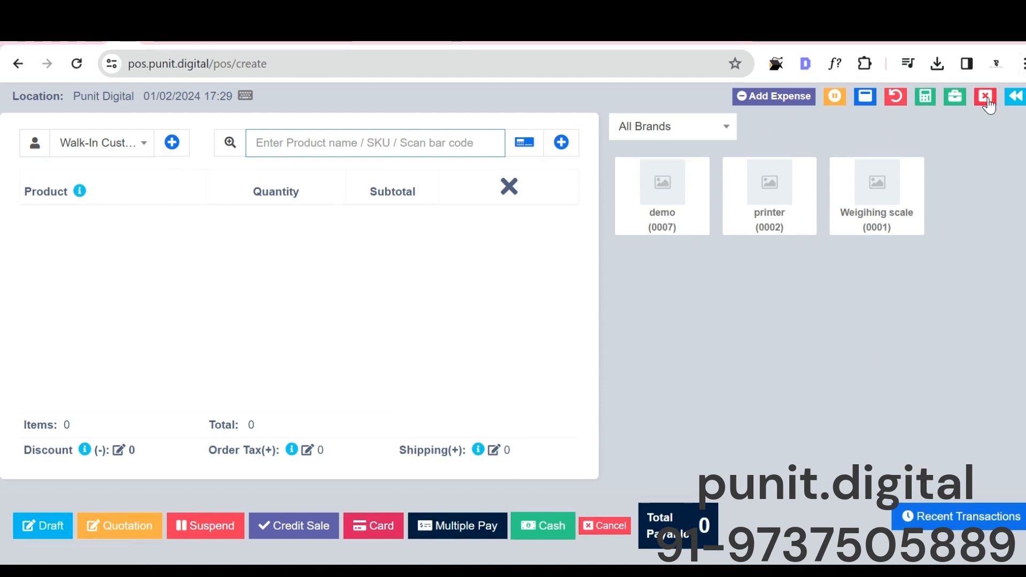
# Step: Review the current register's payment methods, totals and details of products sold, and leave the register open
pyautogui.click(984, 101)
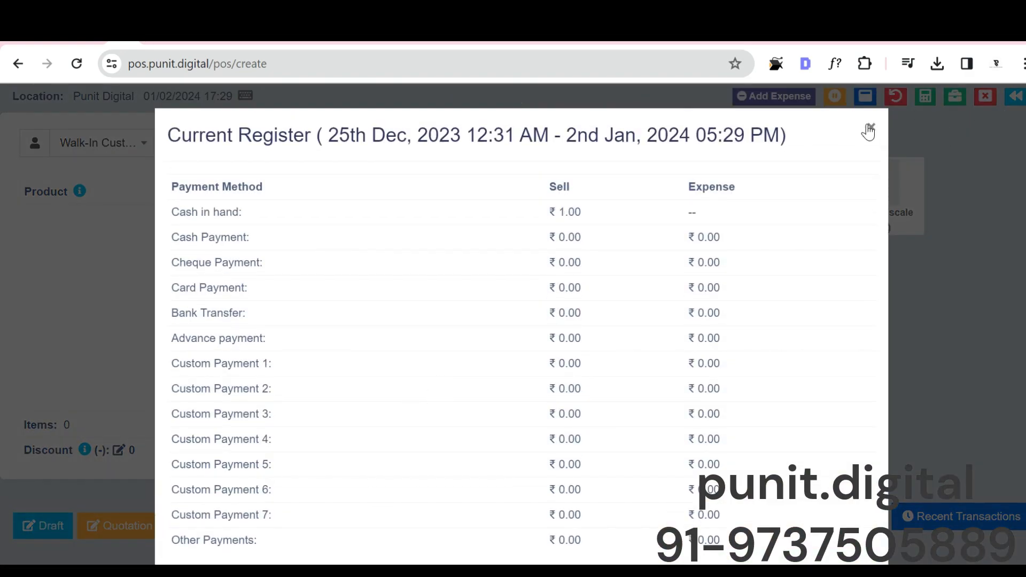
pyautogui.scroll(-5, 618, 327)
pyautogui.scroll(4, 618, 324)
pyautogui.scroll(-13, 619, 324)
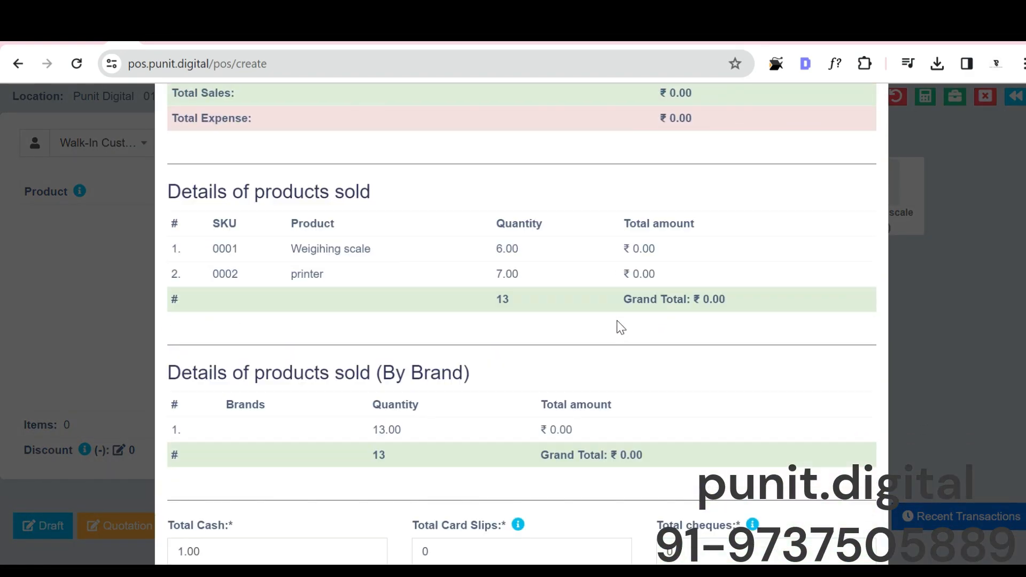
pyautogui.scroll(8, 619, 325)
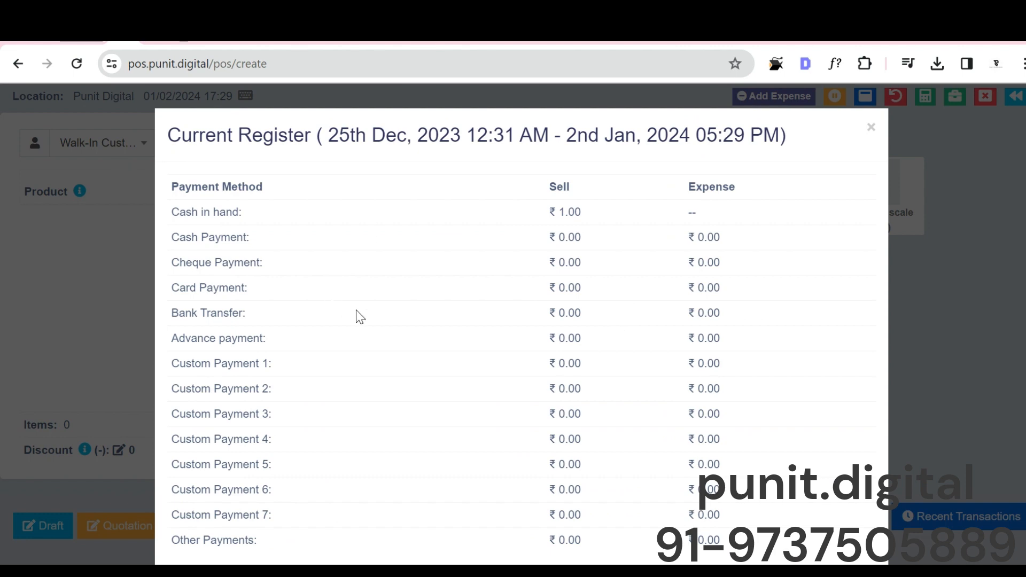
pyautogui.scroll(-2, 360, 316)
pyautogui.scroll(2, 357, 315)
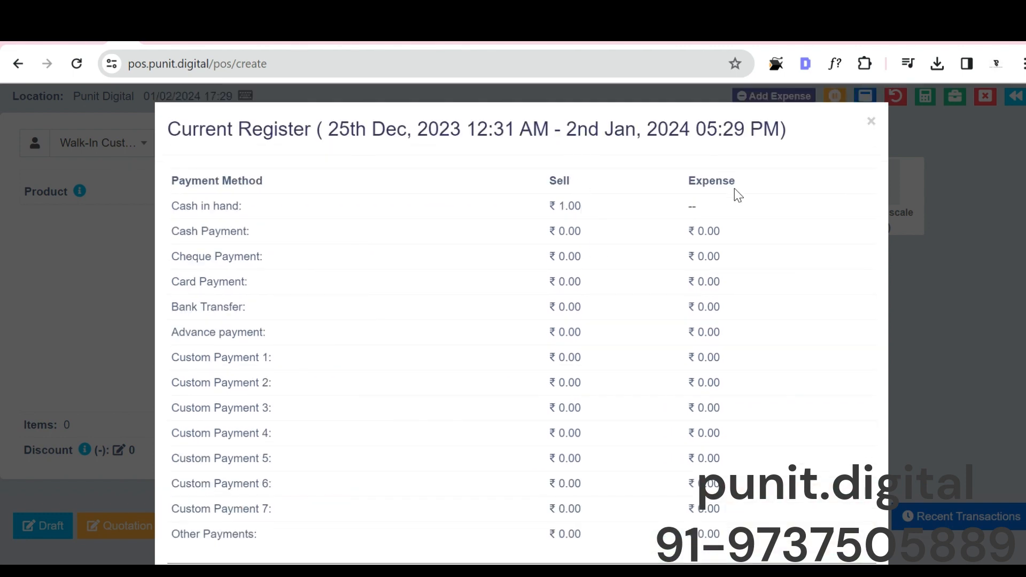
pyautogui.scroll(-10, 700, 199)
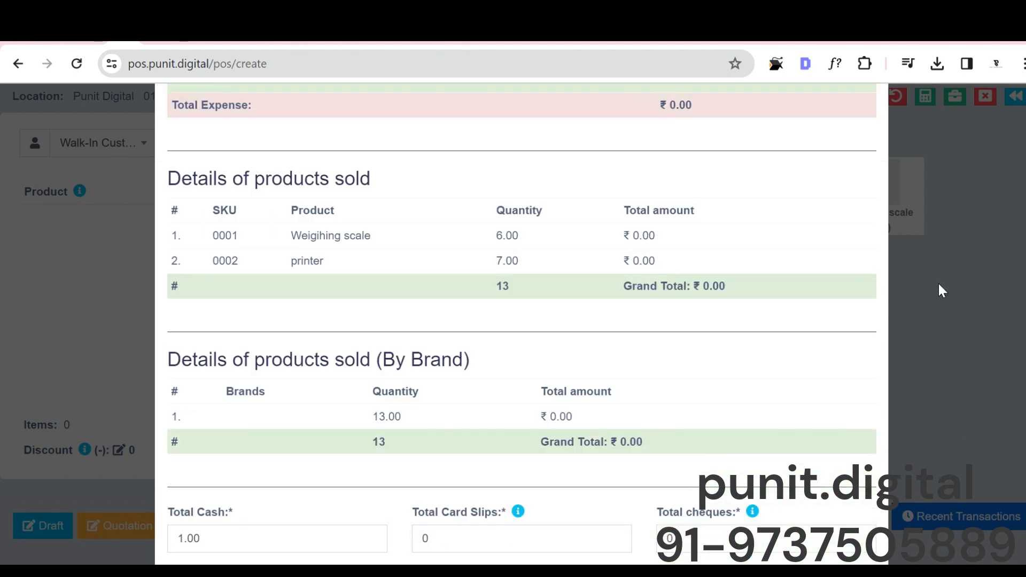
pyautogui.click(939, 285)
# Step: Go to the list of POS sales and preview the packing slip of the most recent sale
pyautogui.click(1014, 97)
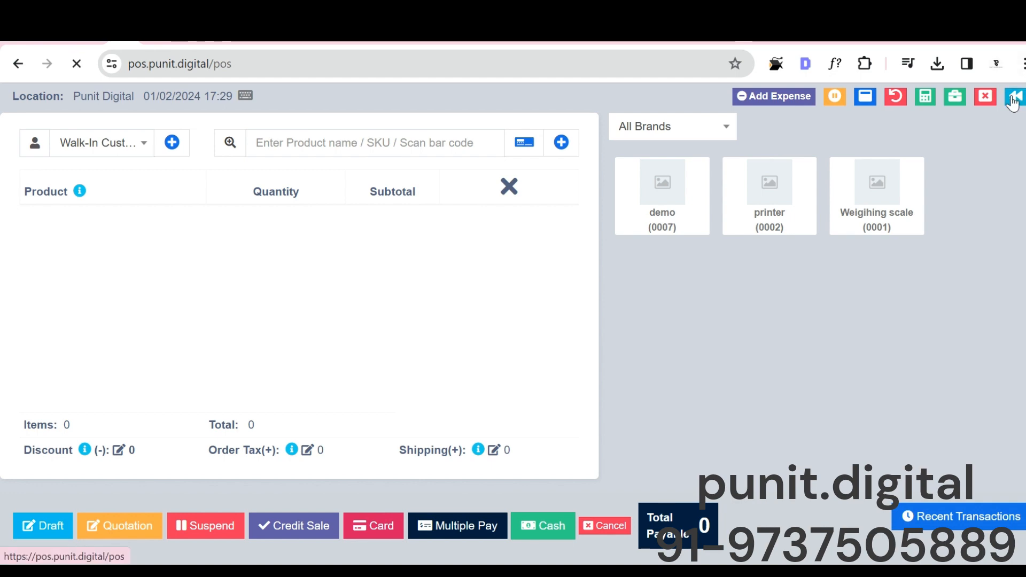
pyautogui.scroll(-5, 107, 508)
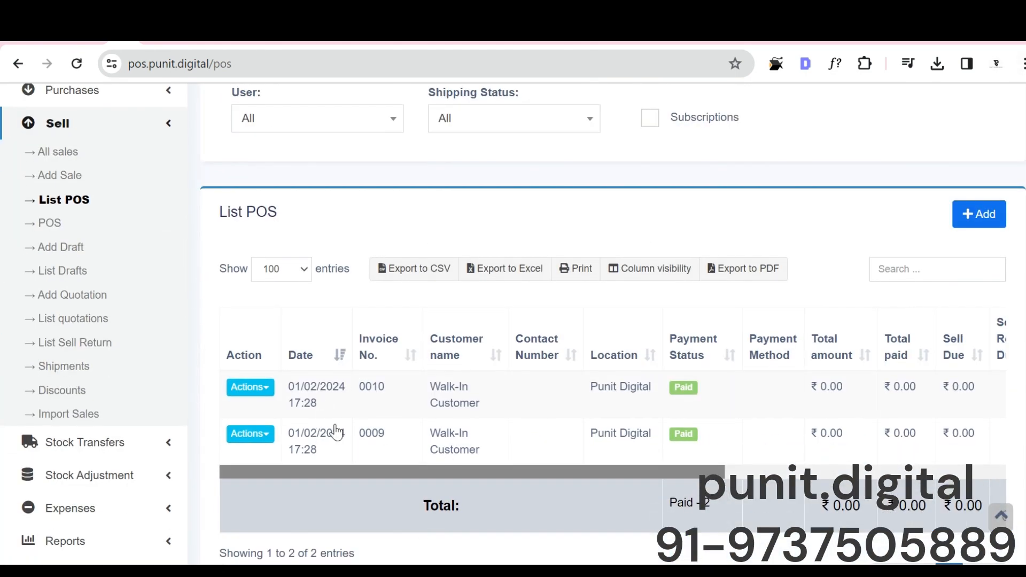
pyautogui.click(260, 387)
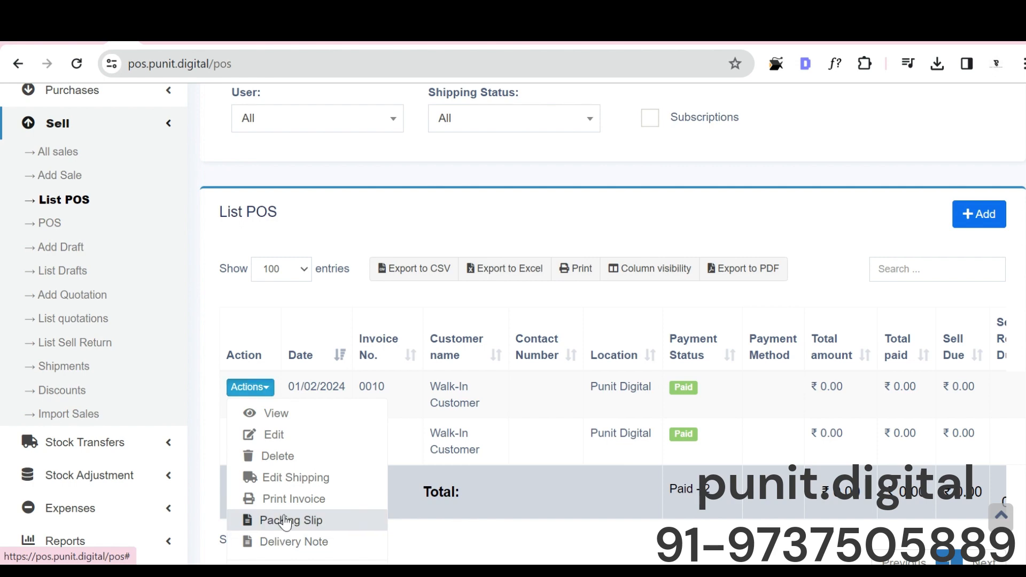
pyautogui.click(285, 521)
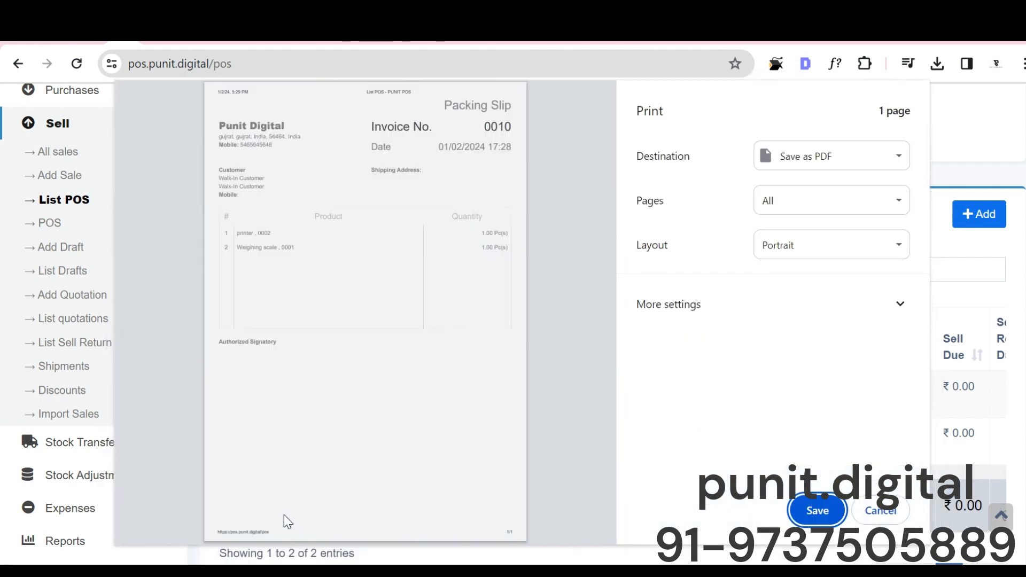
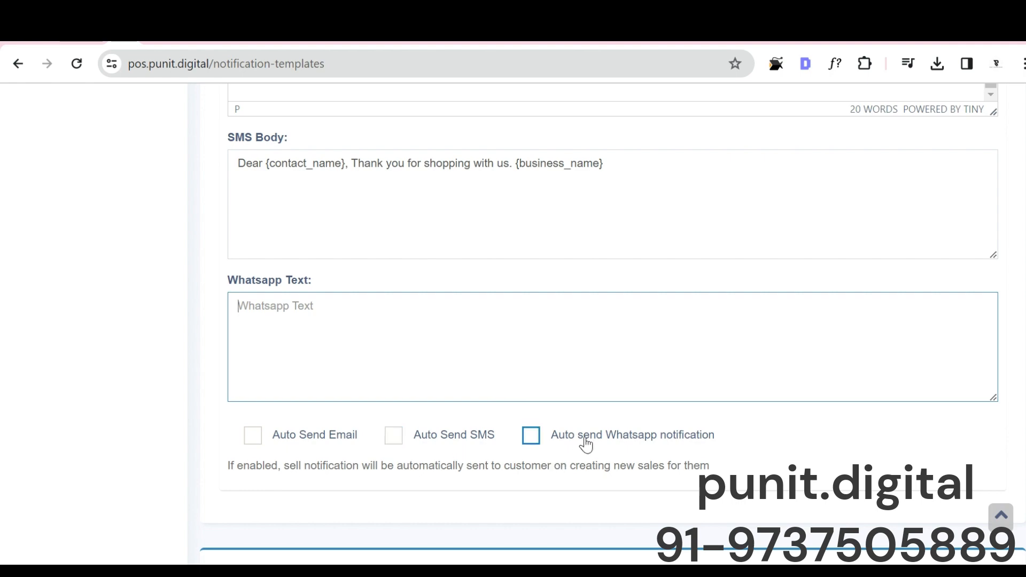
# Step: Examine the New Order supplier notification template, including its available tags, email subject, email body, SMS body and WhatsApp text
pyautogui.scroll(-9, 586, 445)
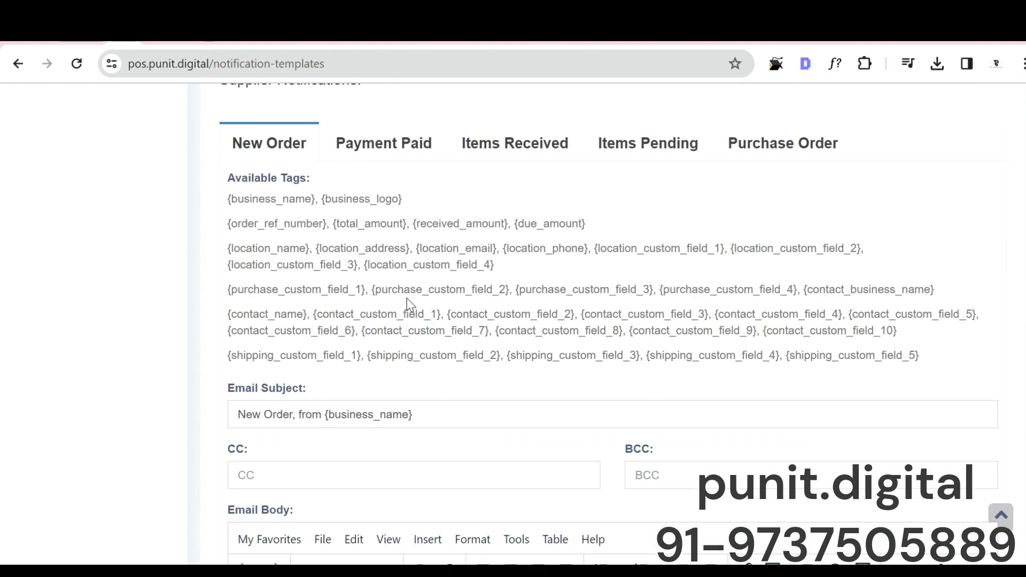
pyautogui.scroll(3, 407, 299)
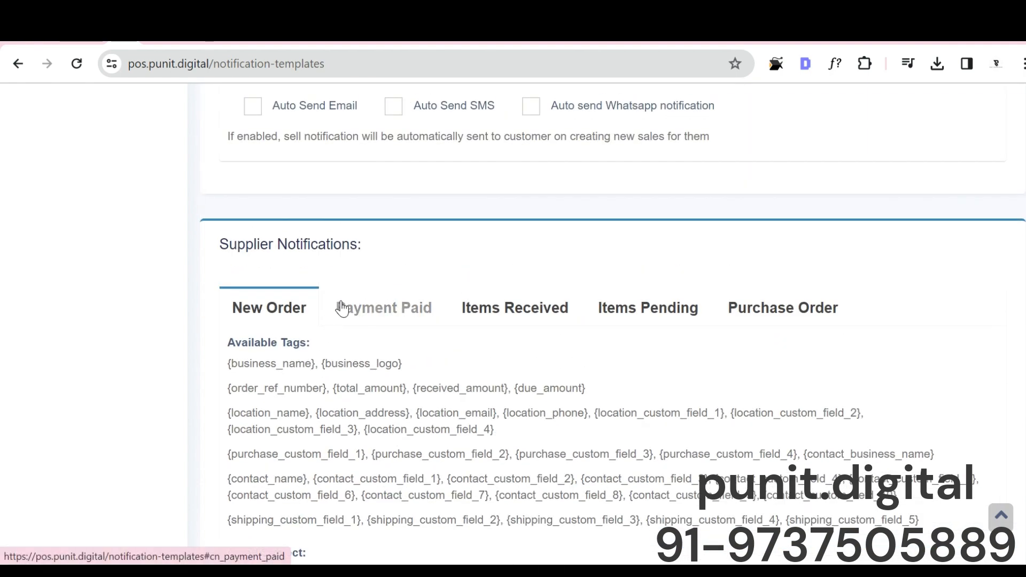
pyautogui.scroll(-3, 341, 311)
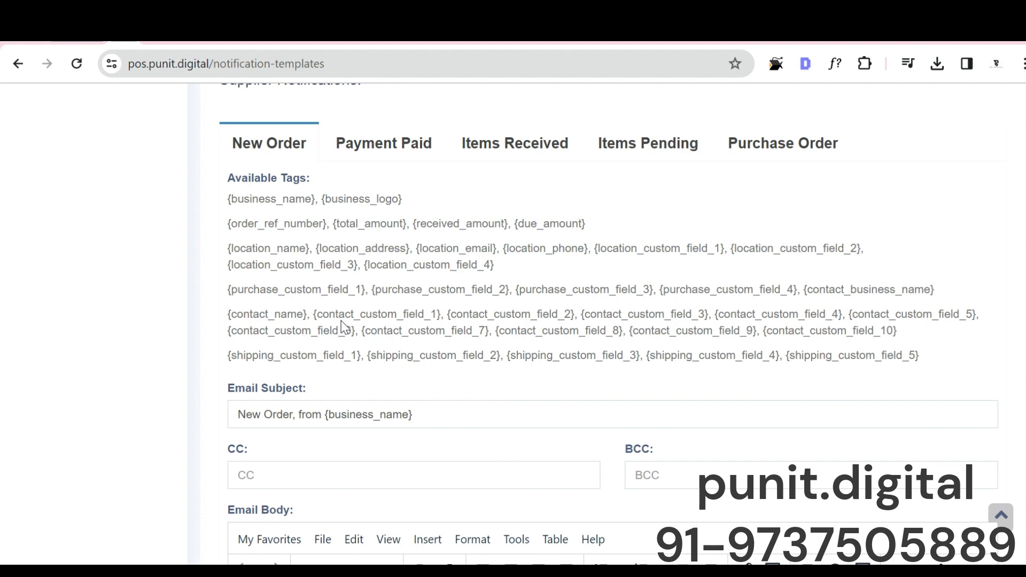
pyautogui.scroll(-6, 351, 349)
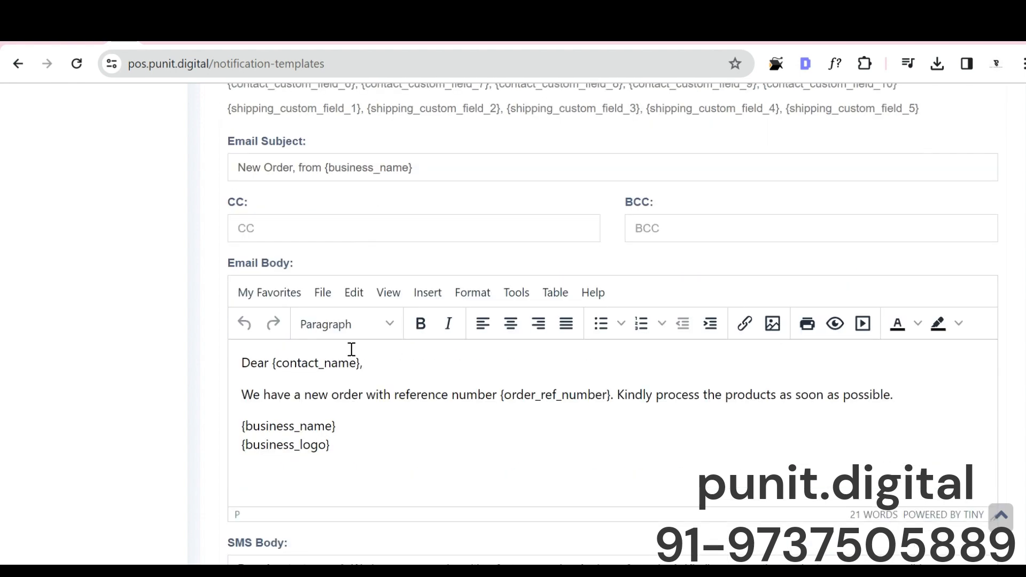
pyautogui.tripleClick(363, 327)
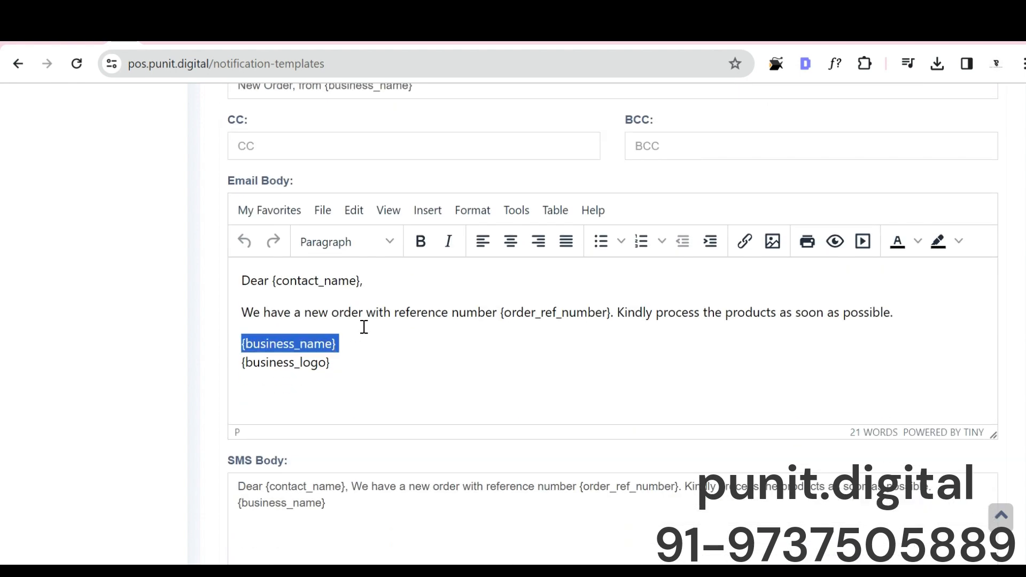
pyautogui.scroll(-3, 364, 328)
pyautogui.scroll(1, 364, 243)
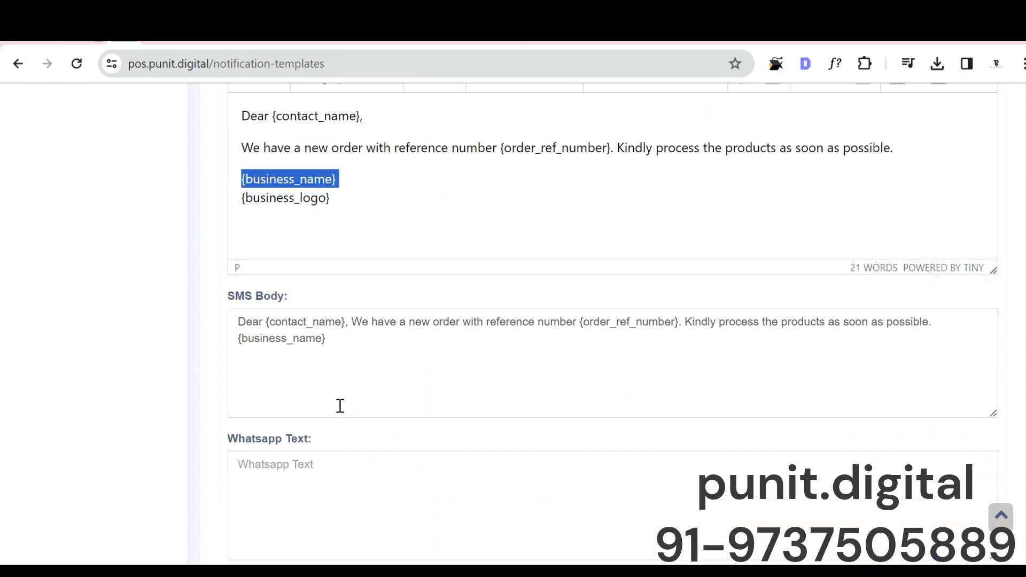
pyautogui.scroll(9, 340, 406)
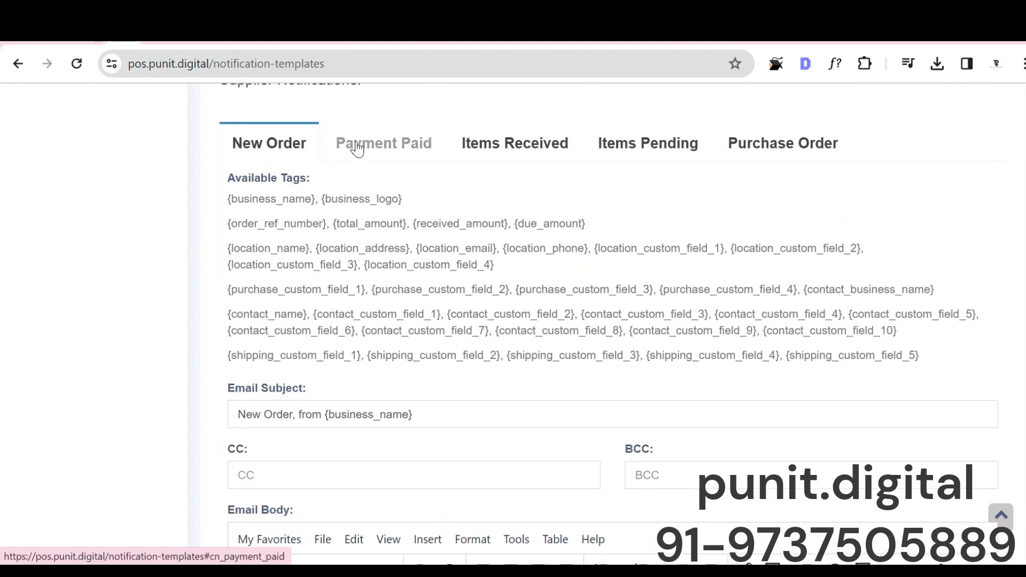
# Step: Look through the Payment Paid, Items Received, Items Pending and Purchase Order templates of the supplier notifications
pyautogui.click(356, 148)
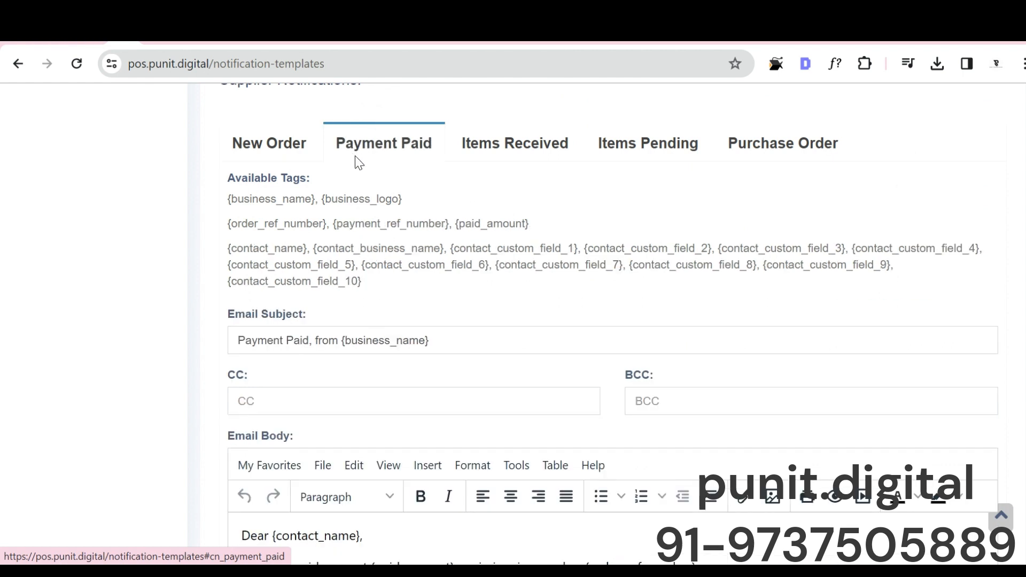
pyautogui.click(565, 143)
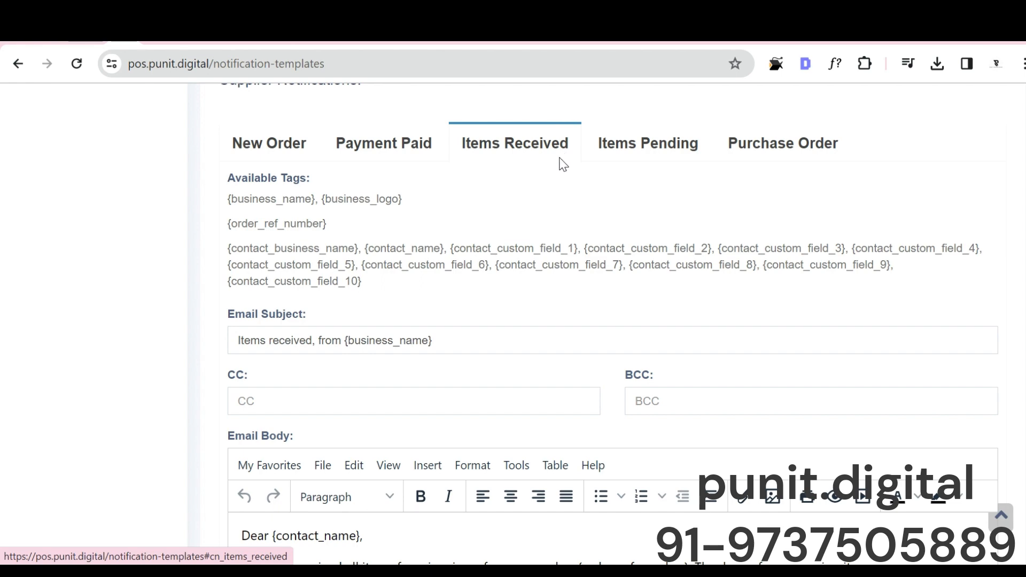
pyautogui.click(633, 152)
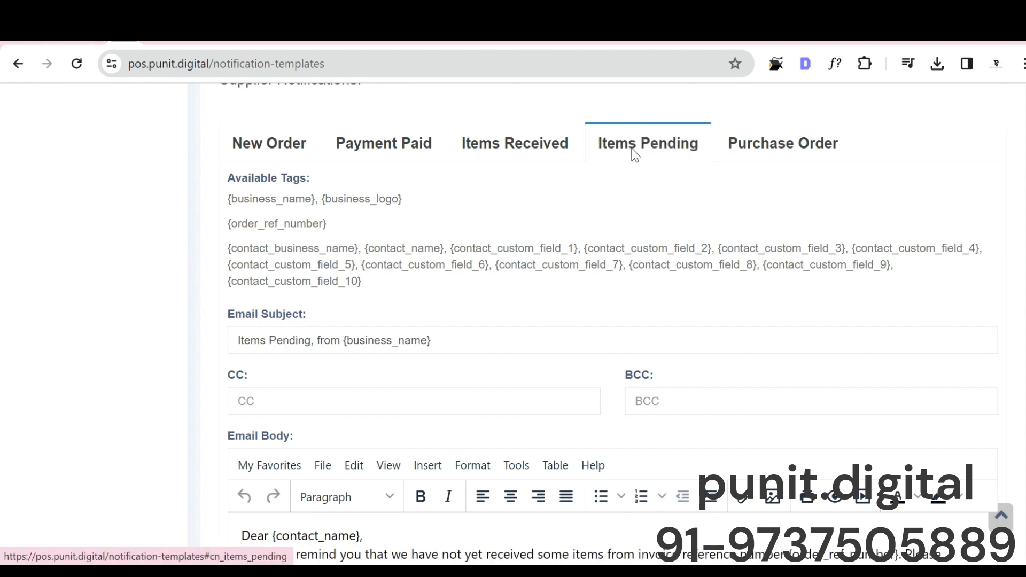
pyautogui.click(759, 145)
pyautogui.scroll(8, 508, 243)
pyautogui.scroll(-15, 508, 243)
pyautogui.scroll(10, 505, 253)
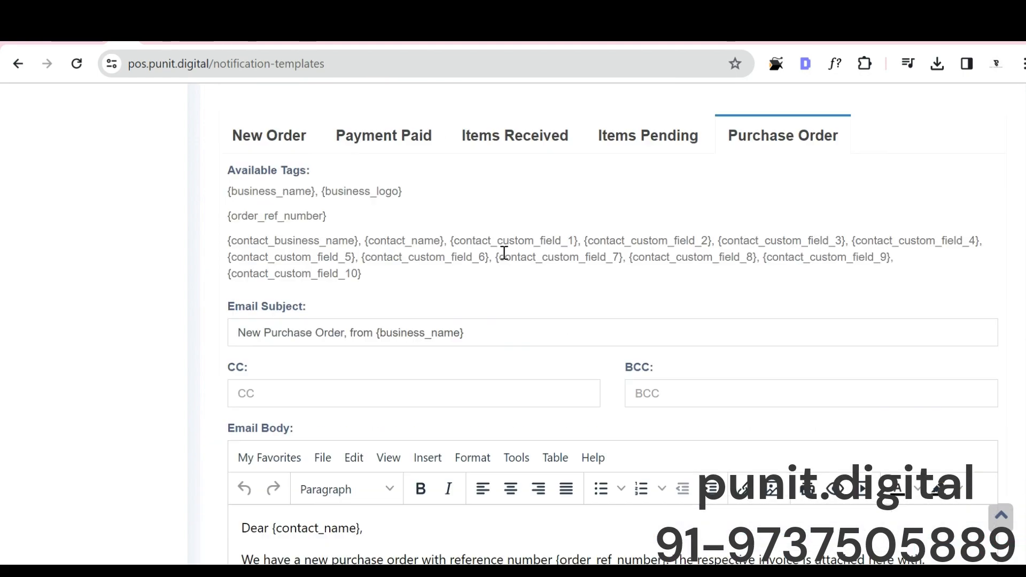
pyautogui.scroll(15, 505, 252)
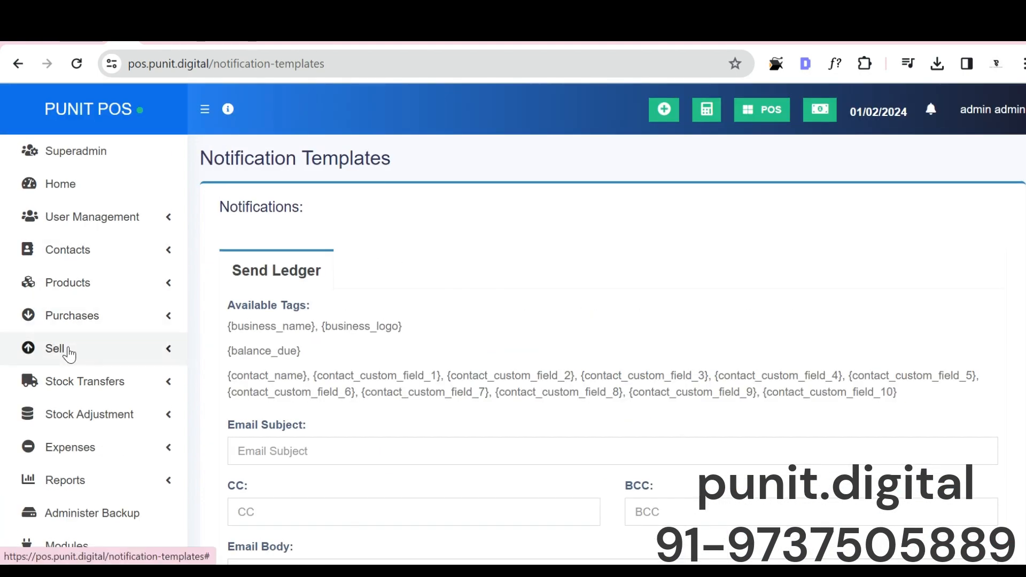
# Step: Go to the list of all sales and look over its entries
pyautogui.click(69, 353)
pyautogui.click(72, 381)
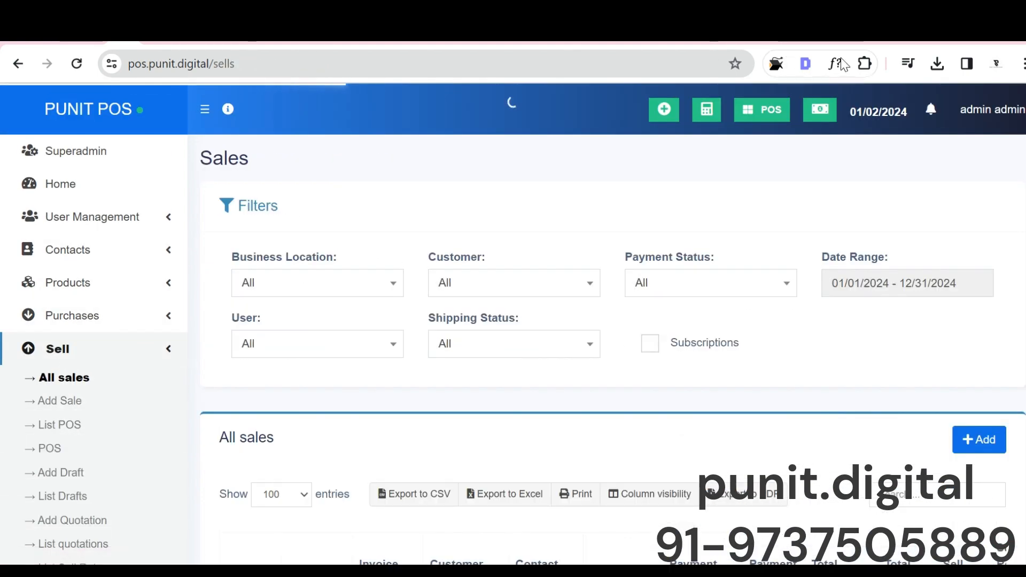
pyautogui.scroll(-6, 476, 281)
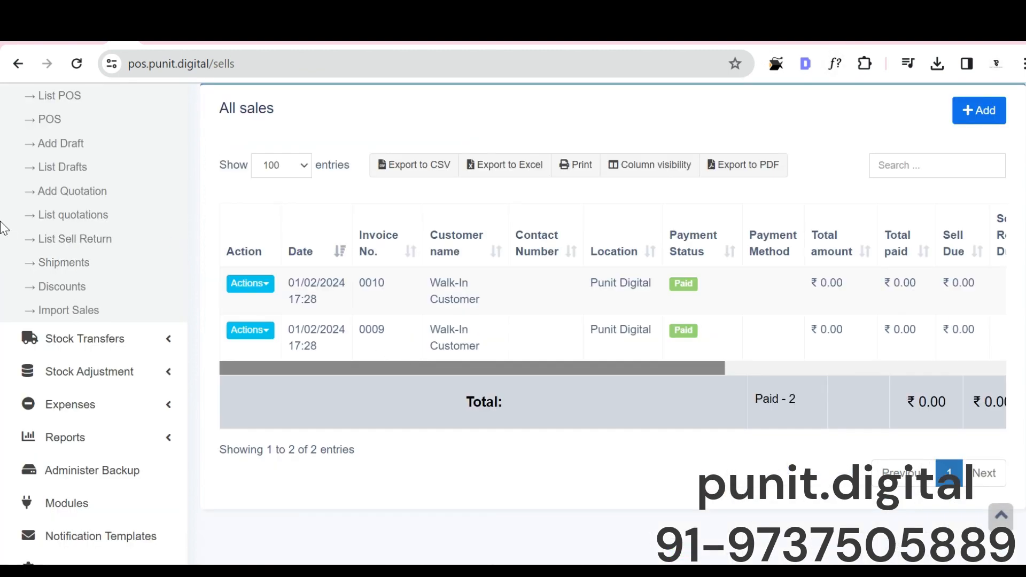
pyautogui.scroll(3, 4, 229)
# Step: Create a quotation for the walk-in customer with one Weigihing scale and save it
pyautogui.click(54, 353)
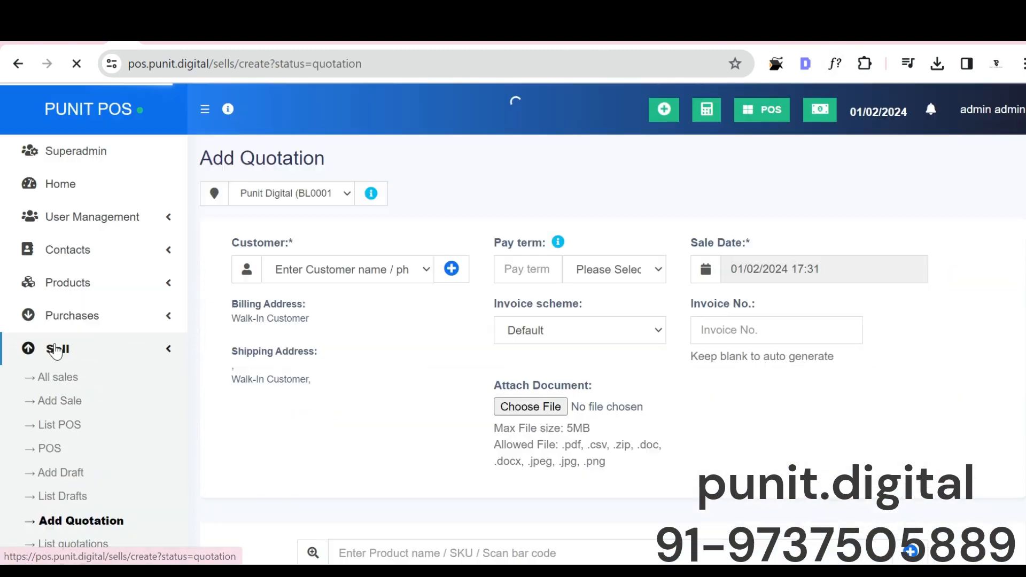
pyautogui.scroll(-7, 513, 339)
pyautogui.click(363, 161)
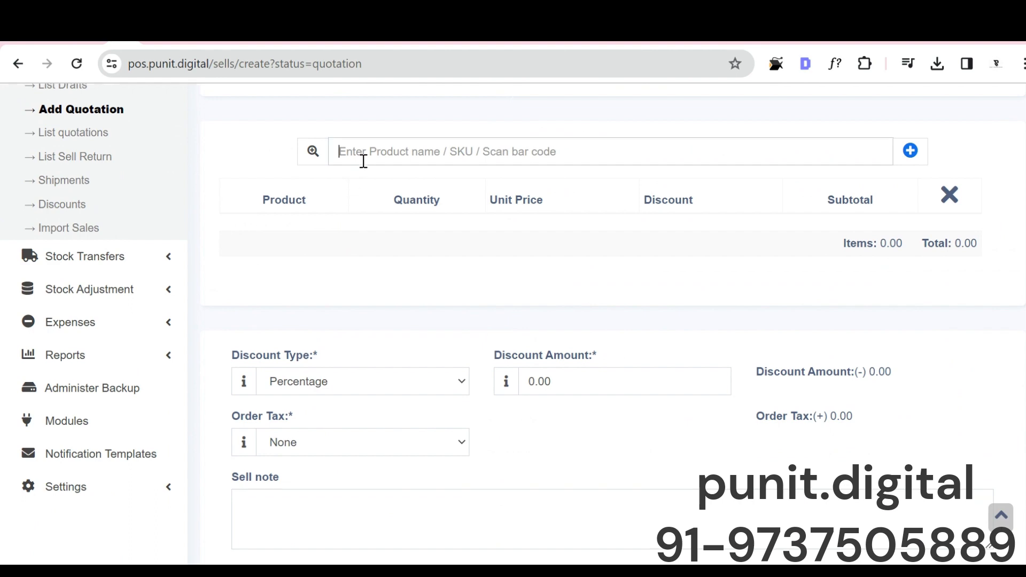
pyautogui.write('w')
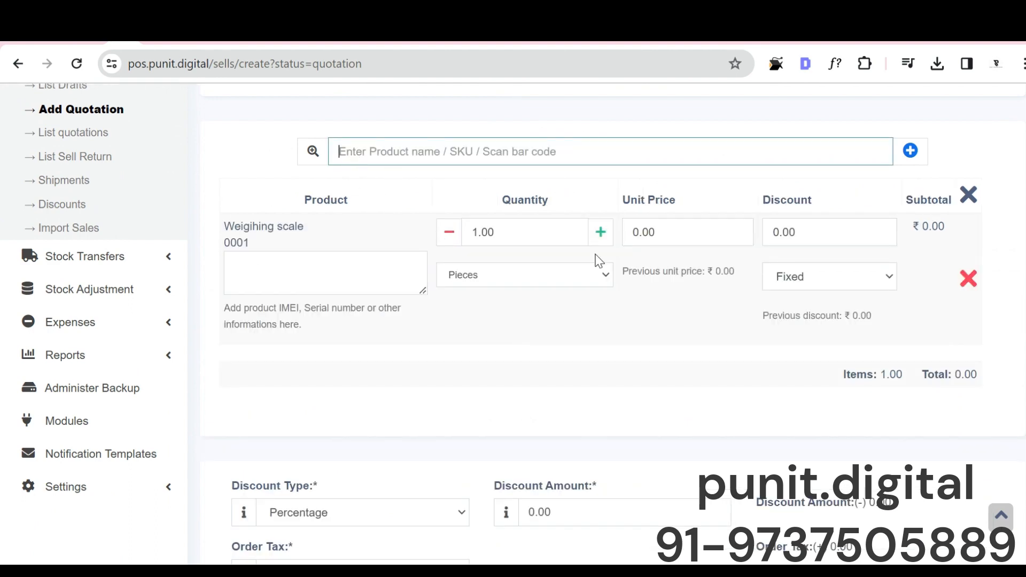
pyautogui.scroll(-10, 250, 293)
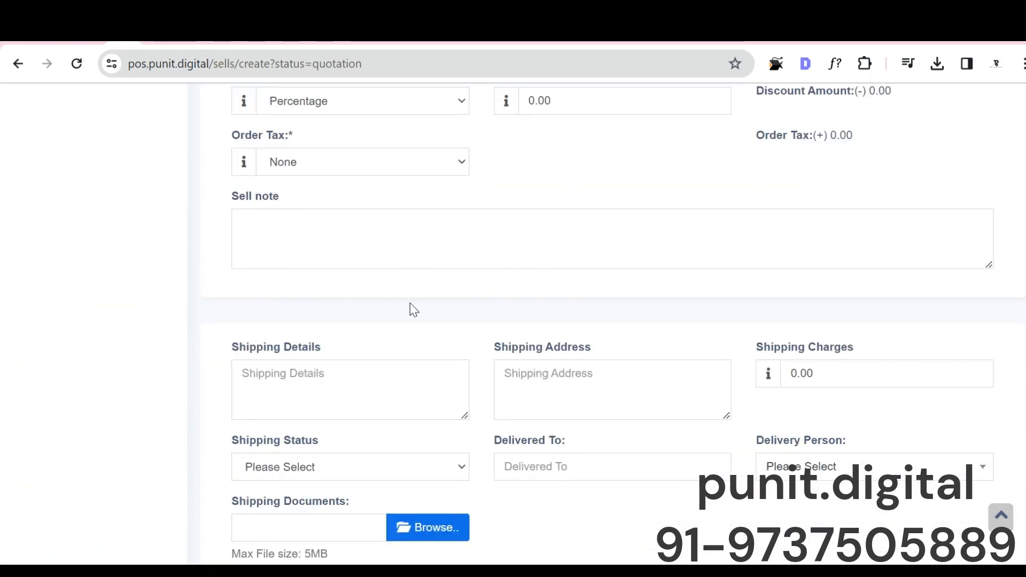
pyautogui.scroll(15, 420, 336)
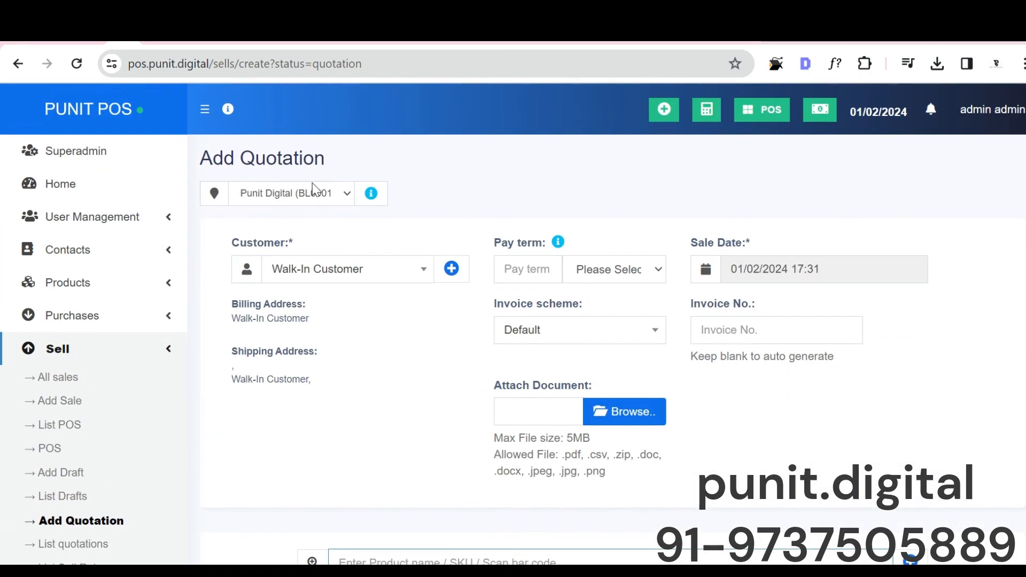
pyautogui.scroll(-15, 539, 291)
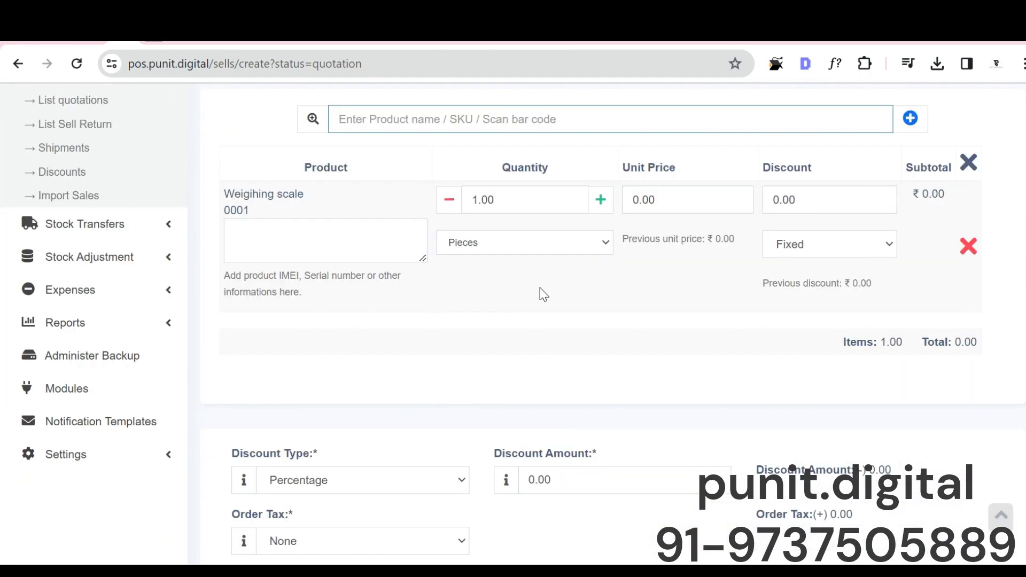
pyautogui.click(572, 506)
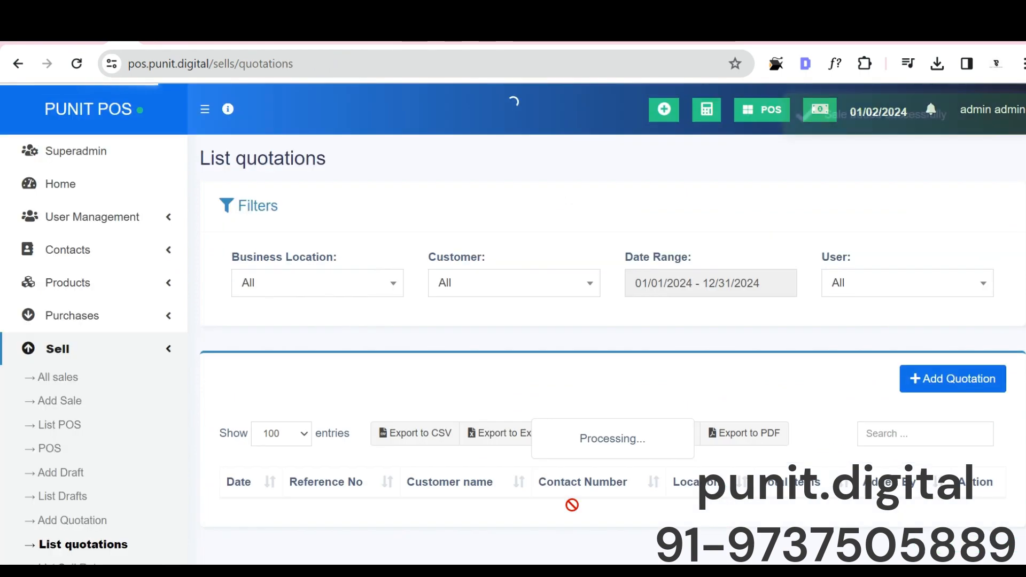
# Step: View the sell details of the new quotation from the list of quotations and close them
pyautogui.scroll(-3, 749, 391)
pyautogui.scroll(-2, 299, 347)
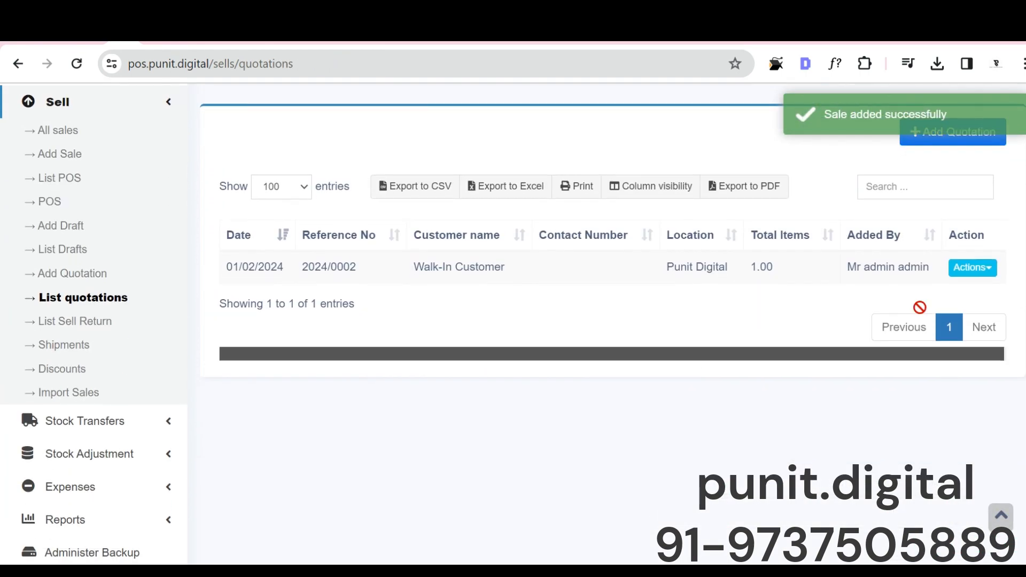
pyautogui.click(972, 267)
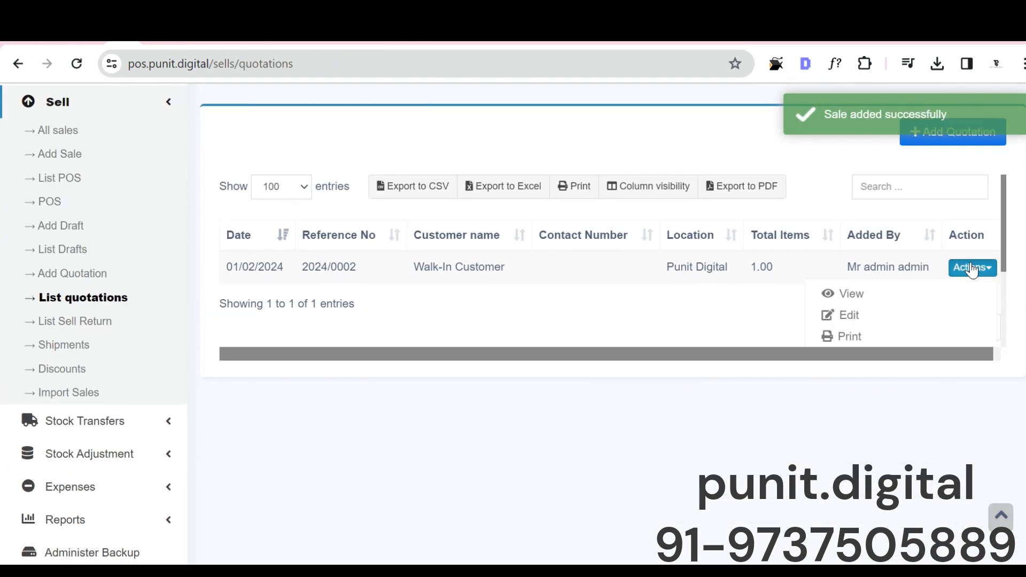
pyautogui.click(903, 295)
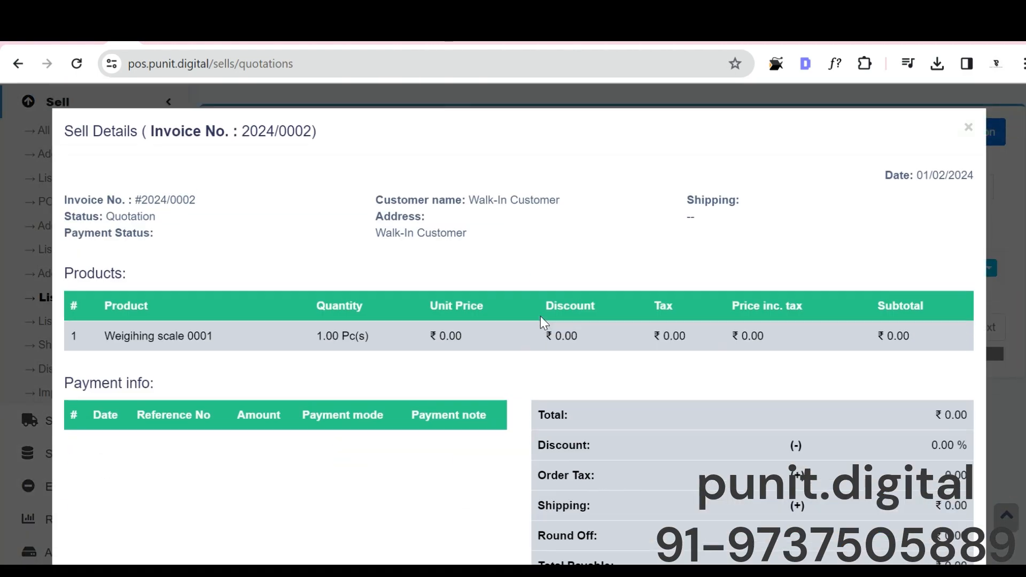
pyautogui.click(903, 106)
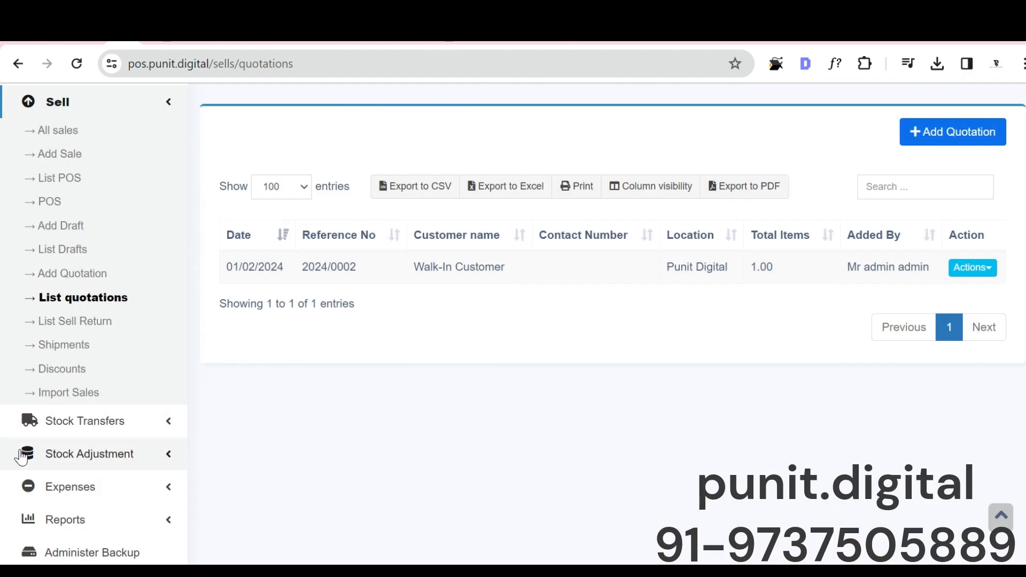
pyautogui.click(103, 422)
pyautogui.scroll(2, 434, 386)
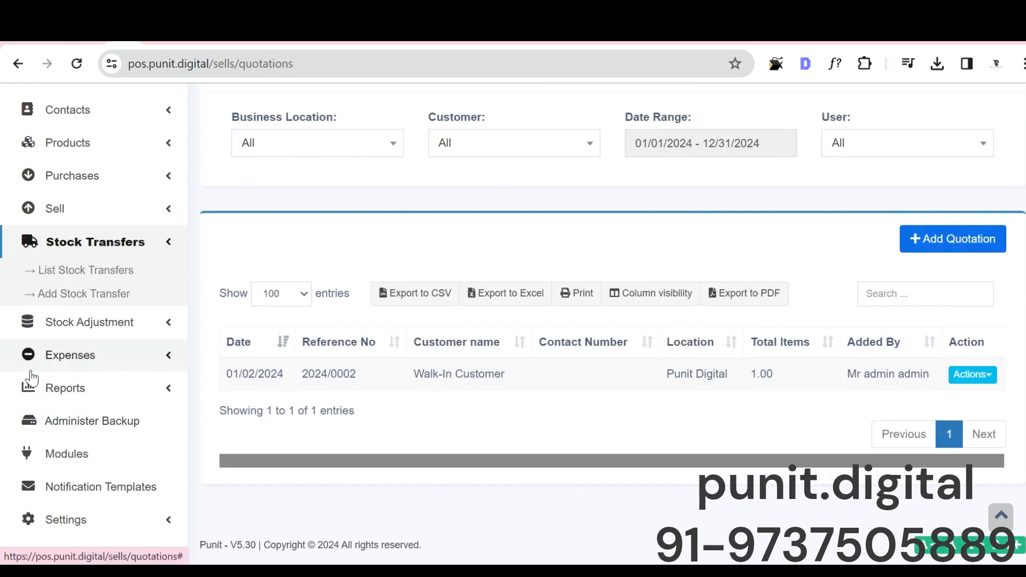
pyautogui.scroll(3, 54, 331)
pyautogui.click(62, 321)
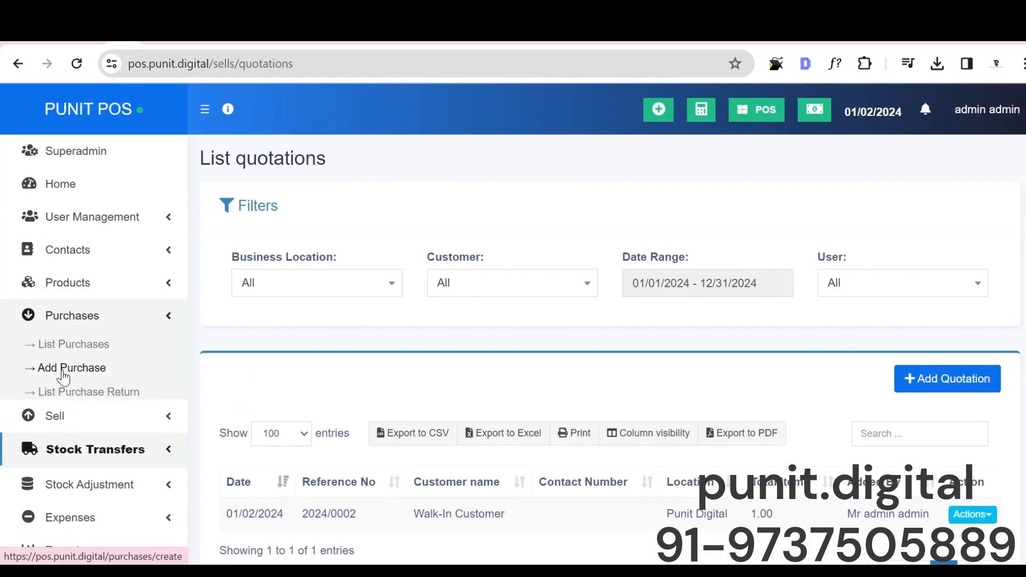
pyautogui.click(43, 419)
pyautogui.scroll(-5, 73, 409)
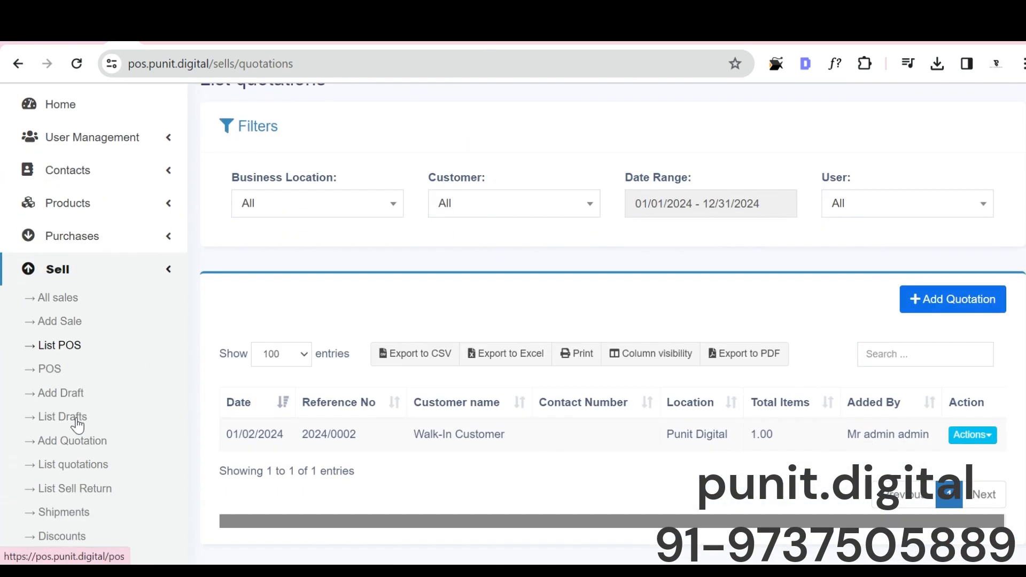
pyautogui.click(63, 422)
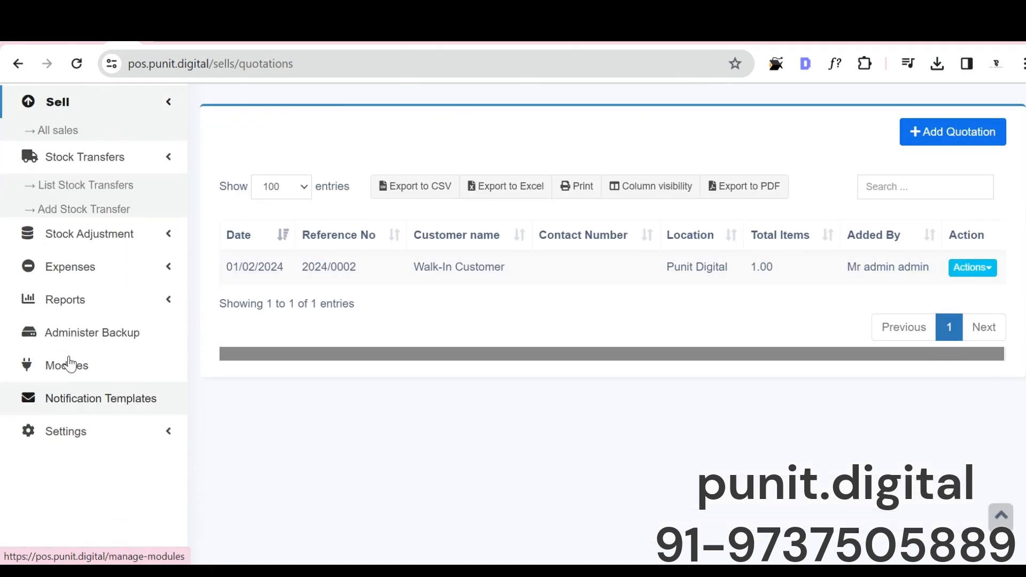
pyautogui.scroll(2, 111, 356)
pyautogui.scroll(3, 249, 288)
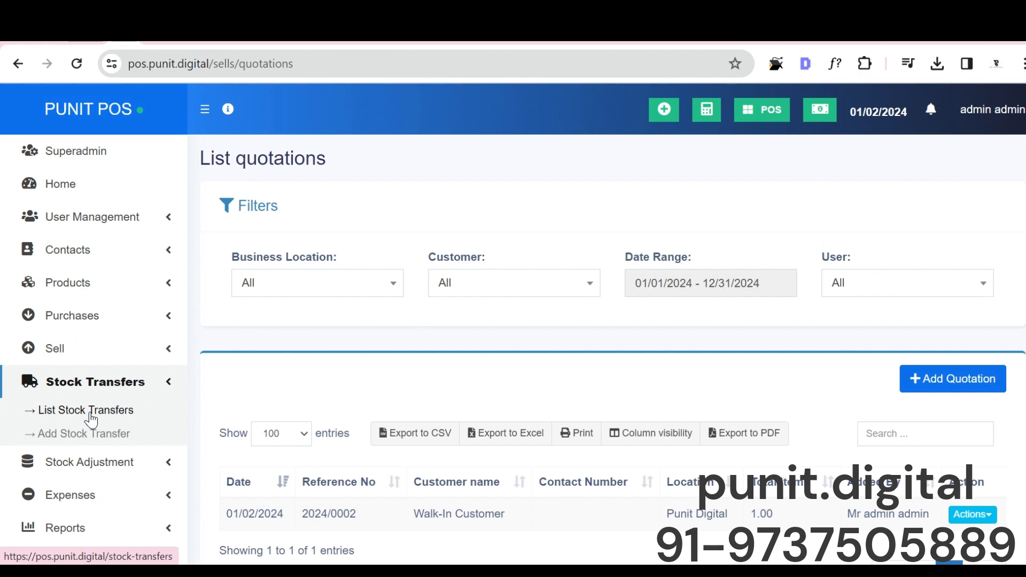
# Step: Check the list of stock transfers and look over the blank form for adding a stock transfer
pyautogui.click(85, 434)
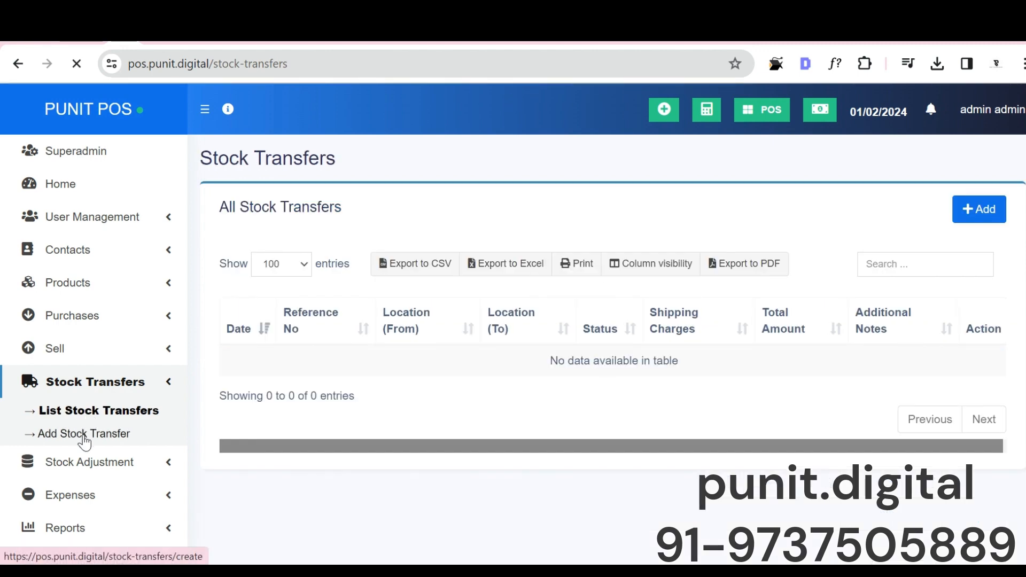
pyautogui.scroll(-5, 209, 385)
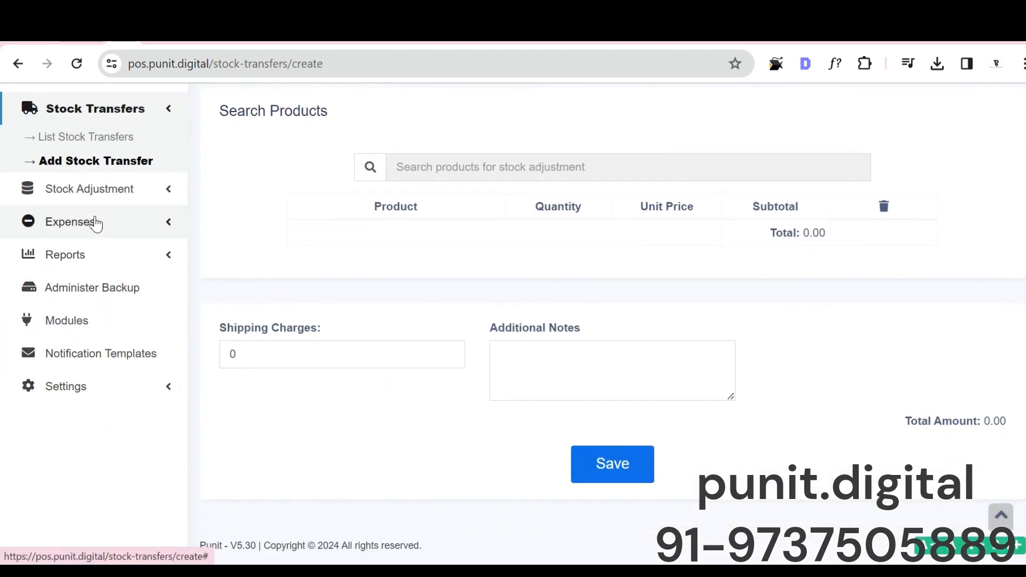
# Step: Review the Profit / Loss Report for all locations and move on to the Purchase & Sale report
pyautogui.click(96, 223)
pyautogui.click(104, 280)
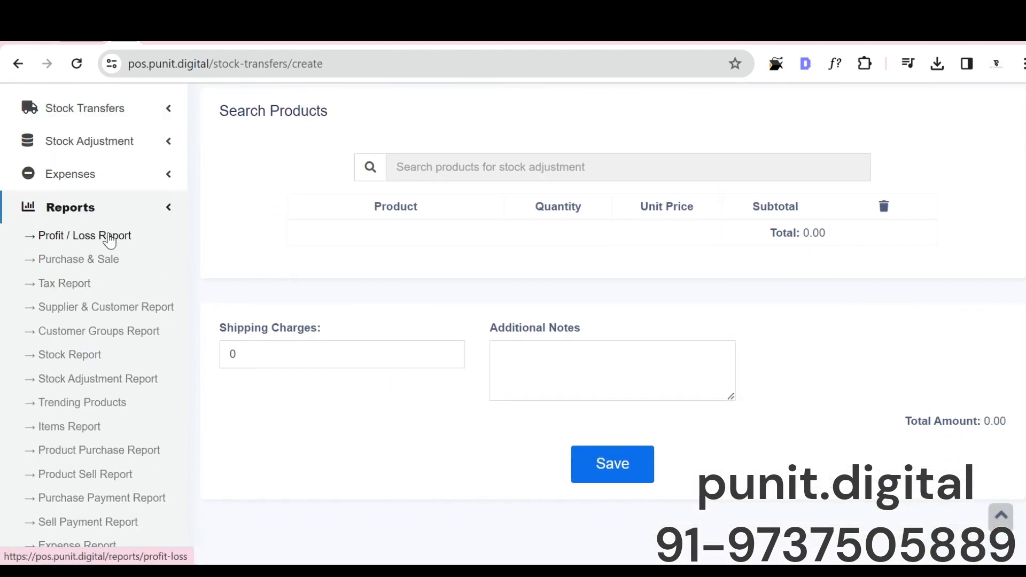
pyautogui.click(110, 236)
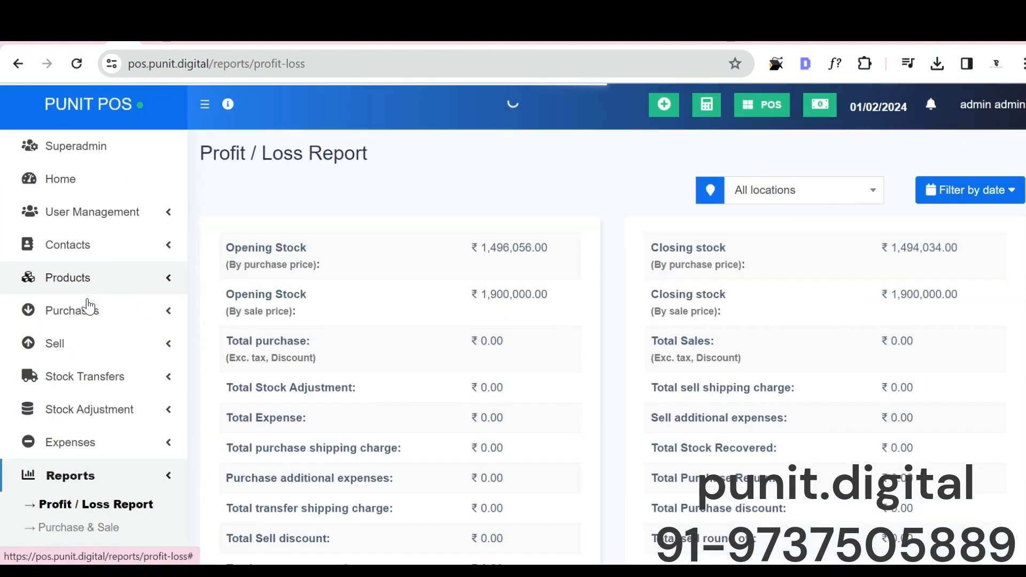
pyautogui.scroll(-5, 84, 298)
pyautogui.scroll(4, 83, 390)
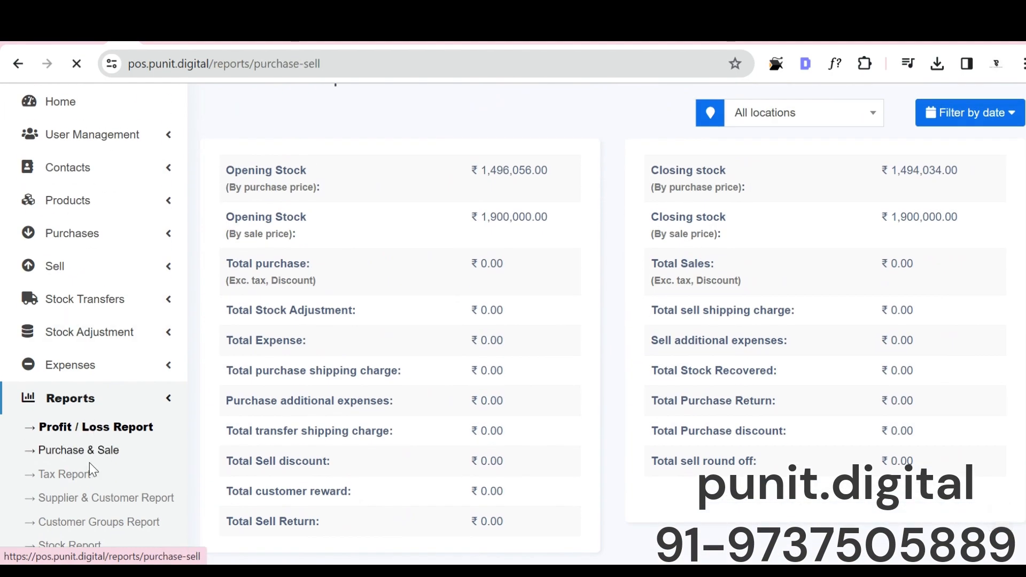
# Step: View the Tax Report and the Supplier & Customer Report for all locations
pyautogui.click(88, 473)
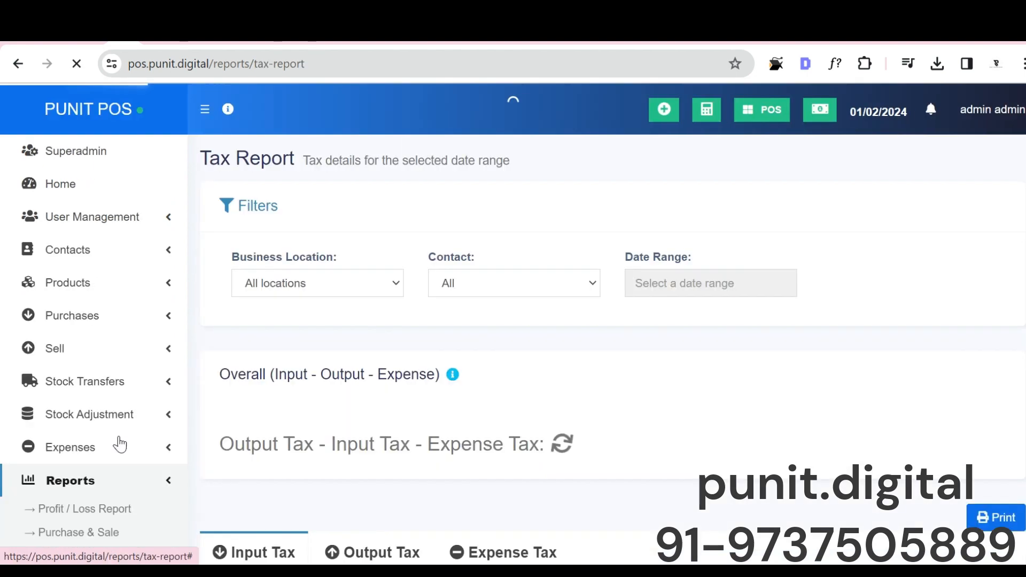
pyautogui.scroll(-3, 109, 417)
pyautogui.click(103, 417)
pyautogui.scroll(-1, 105, 439)
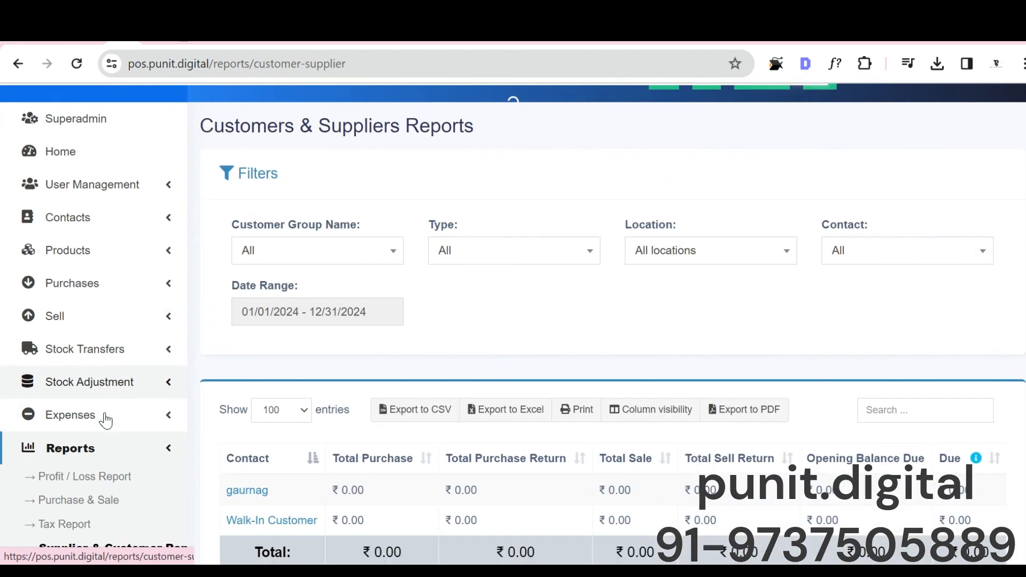
pyautogui.scroll(-2, 105, 420)
pyautogui.scroll(-3, 106, 426)
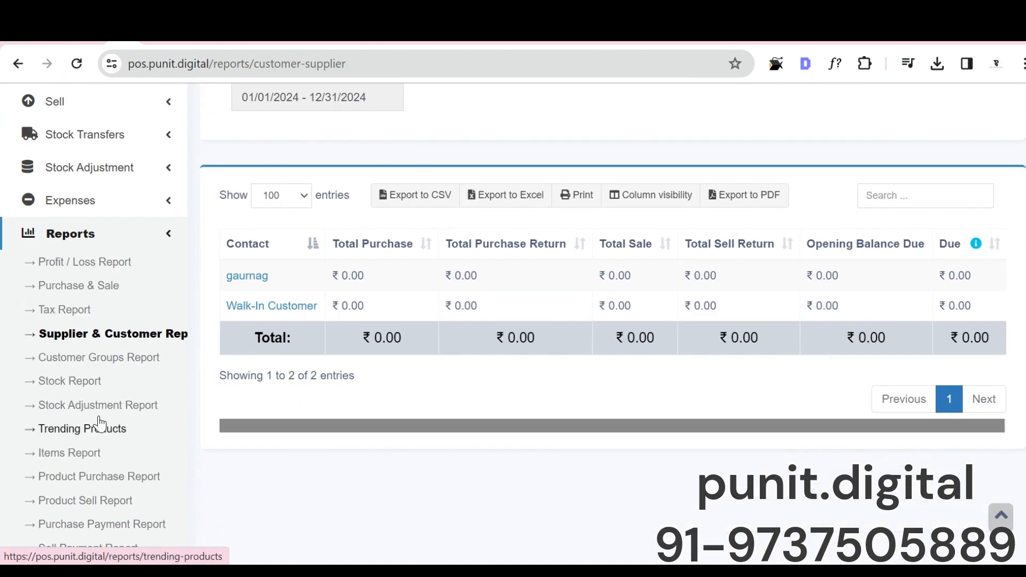
# Step: View the Stock Adjustment Report and the Trending Products chart
pyautogui.click(60, 324)
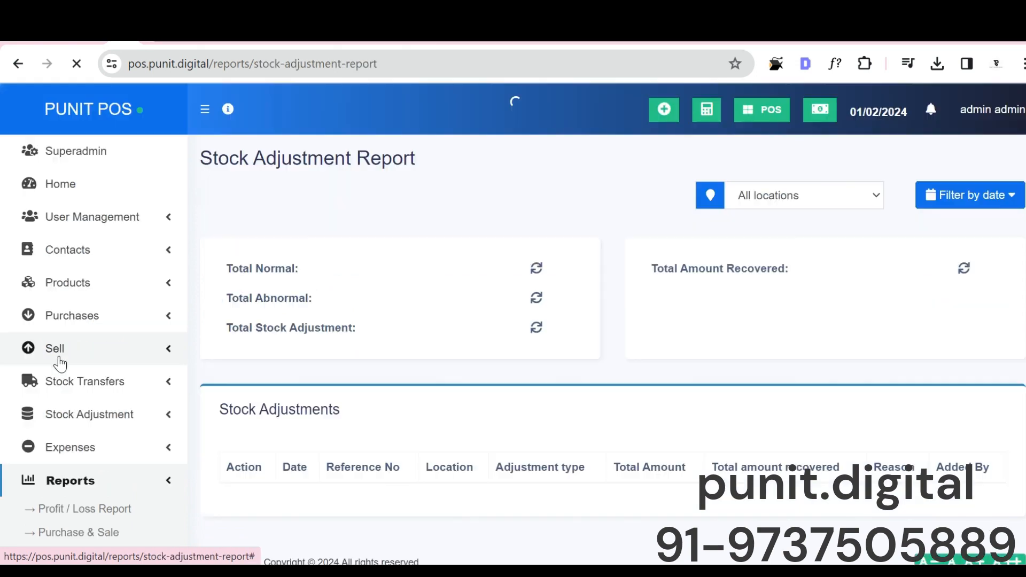
pyautogui.scroll(-4, 80, 368)
pyautogui.click(75, 431)
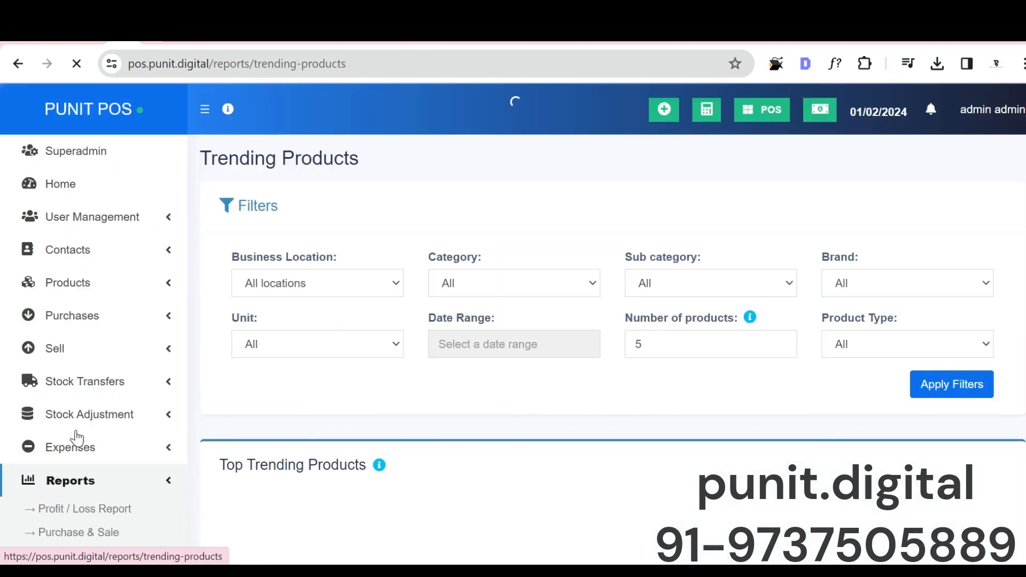
pyautogui.scroll(-4, 535, 395)
pyautogui.scroll(-5, 587, 411)
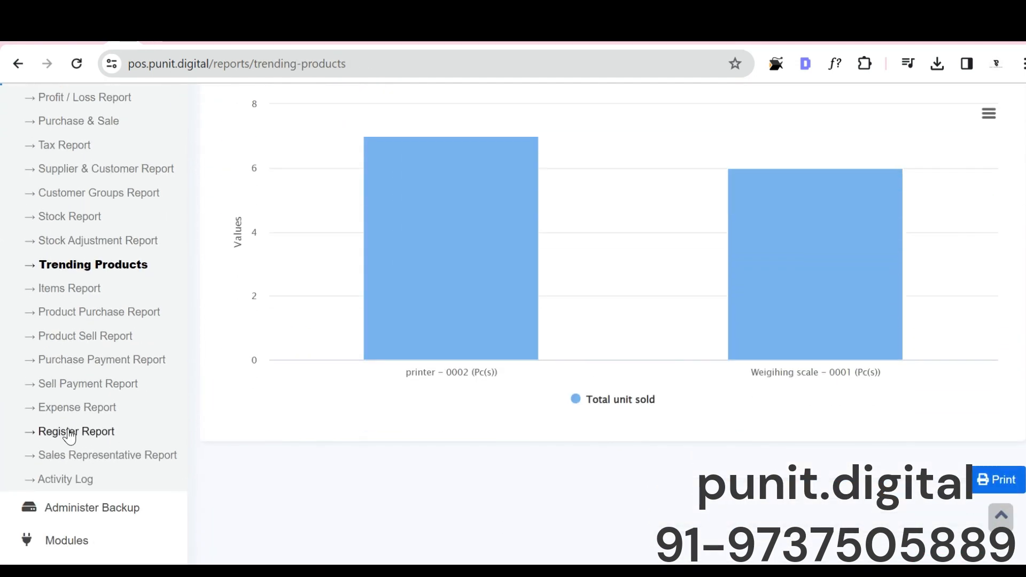
# Step: Go through the Items Report and the Purchase Payment Report, and collapse the list of reports
pyautogui.click(74, 292)
pyautogui.scroll(-8, 77, 417)
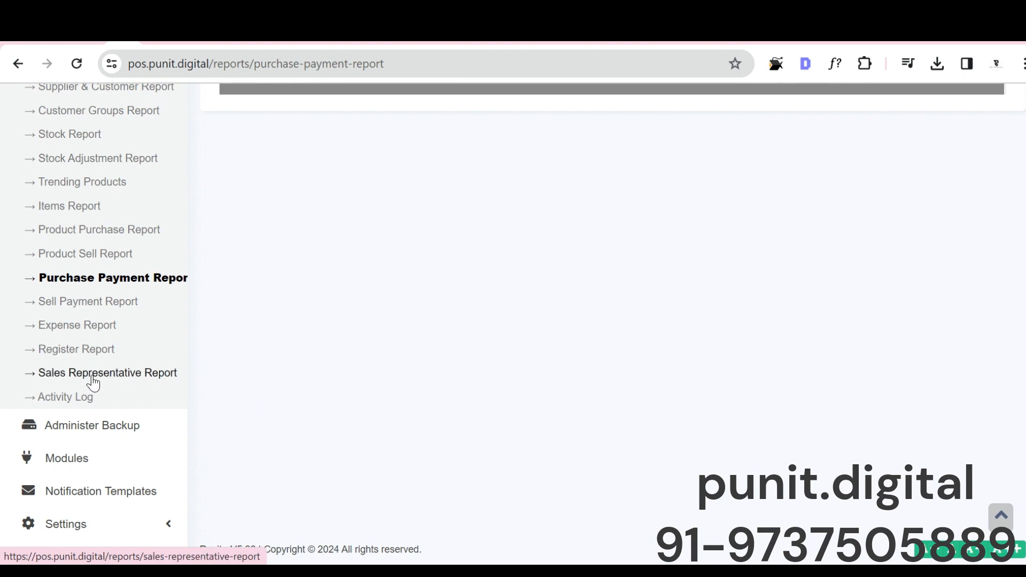
pyautogui.scroll(9, 88, 385)
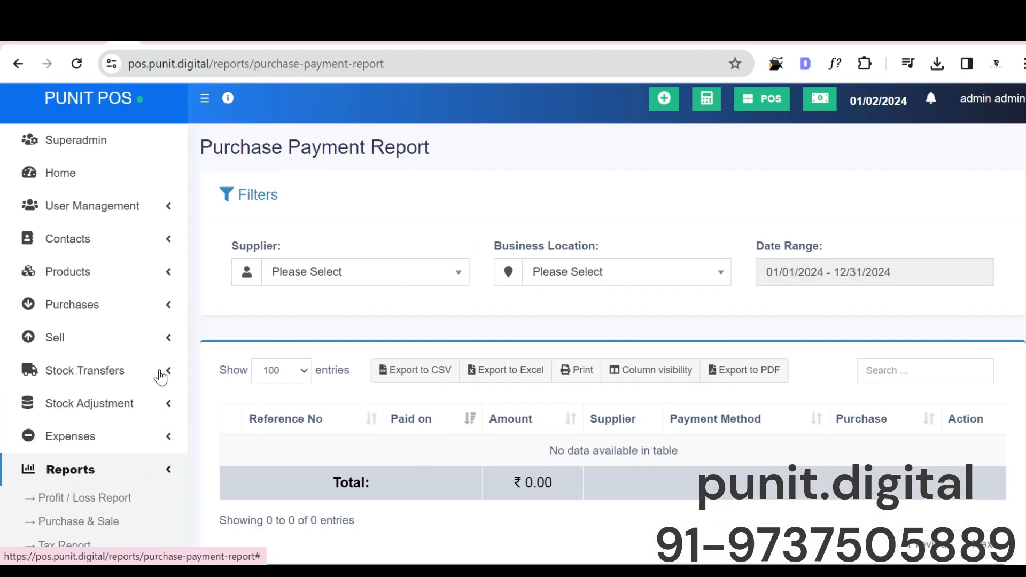
pyautogui.click(81, 483)
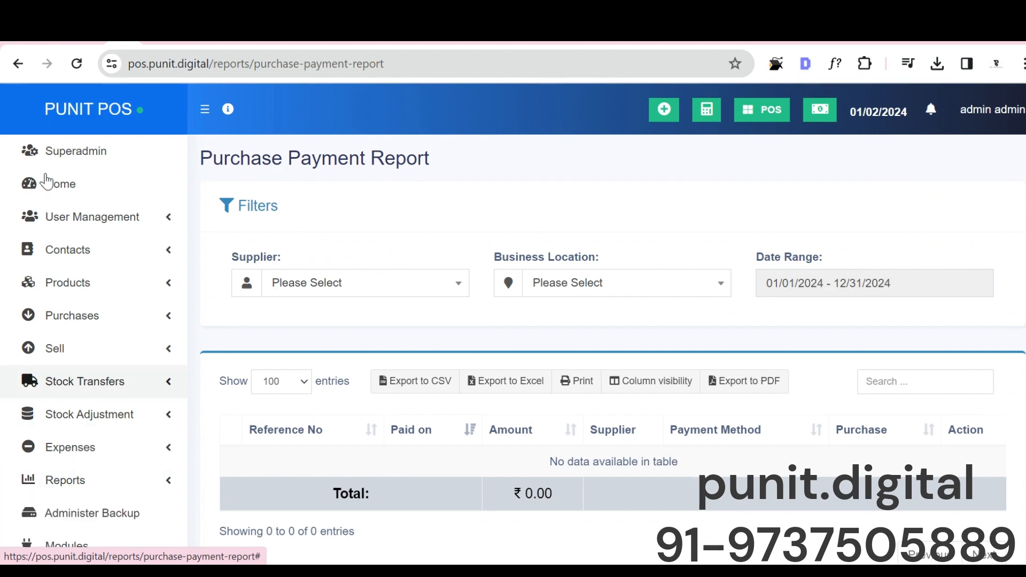
# Step: Open the list of users and view the user information of the manager account
pyautogui.click(50, 218)
pyautogui.click(54, 246)
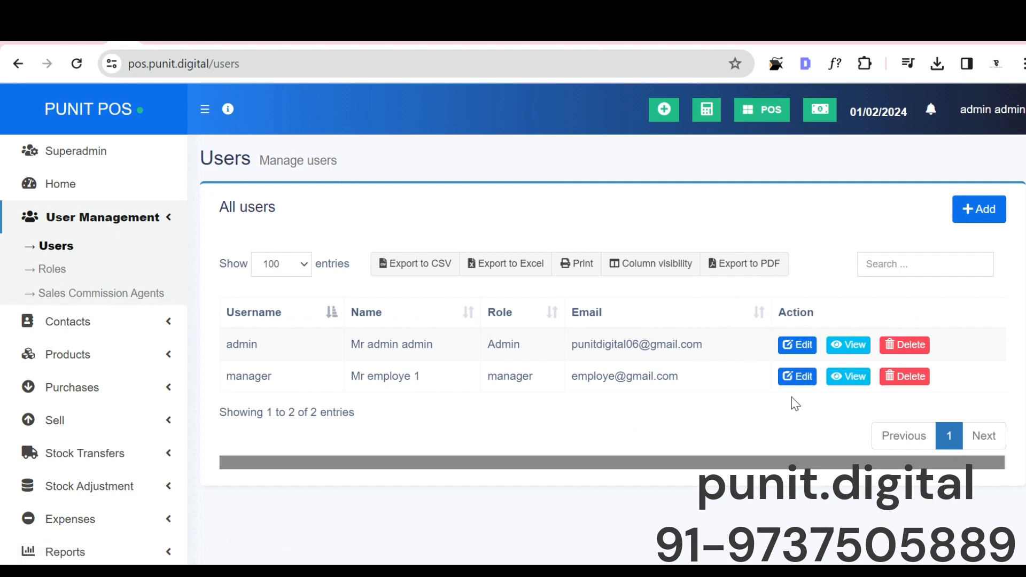
pyautogui.click(848, 377)
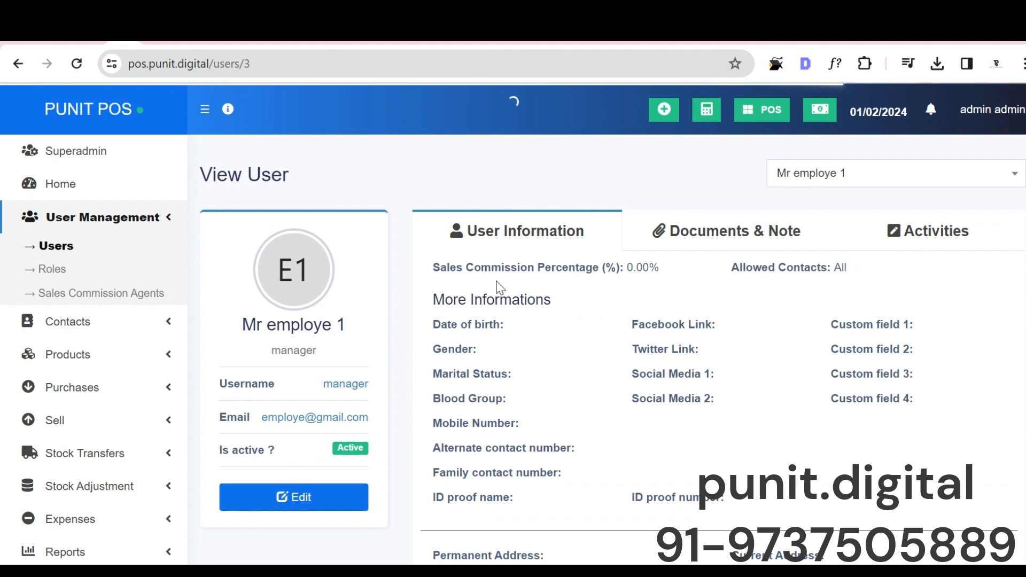
pyautogui.scroll(-2, 463, 380)
pyautogui.scroll(-2, 712, 212)
pyautogui.scroll(4, 573, 385)
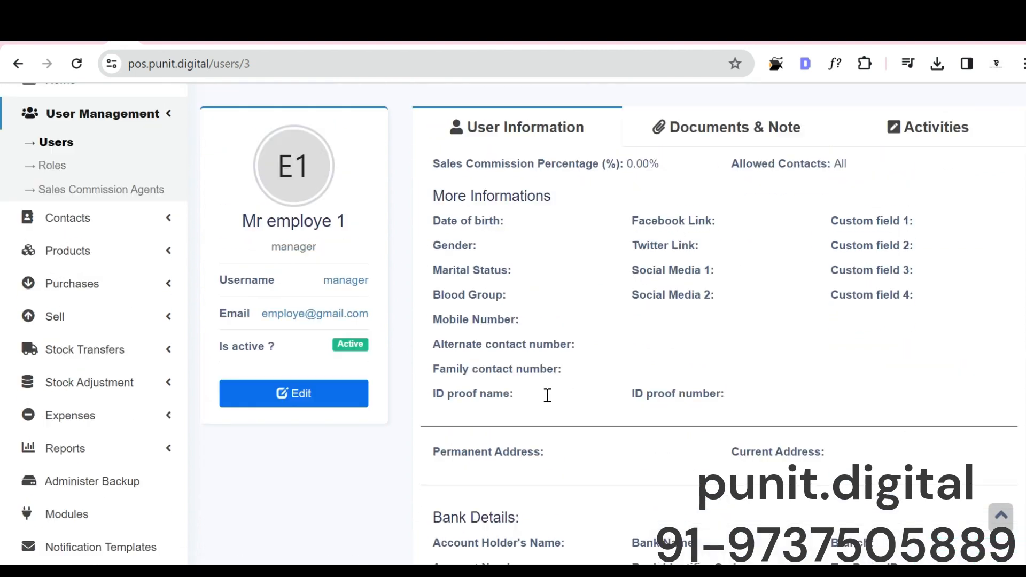
# Step: Open the manager role for editing from the list of roles
pyautogui.click(60, 269)
pyautogui.scroll(-2, 313, 242)
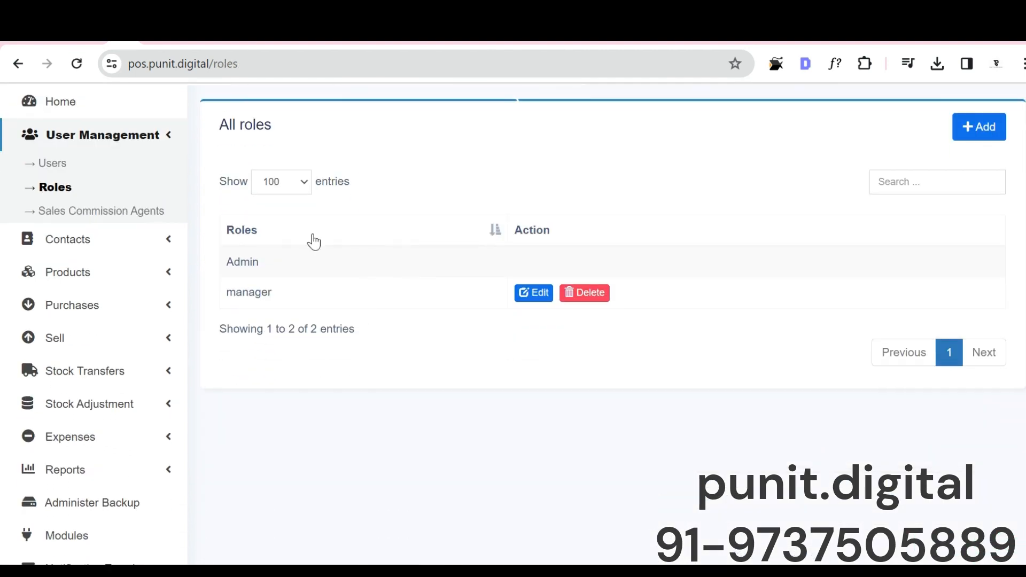
pyautogui.click(526, 293)
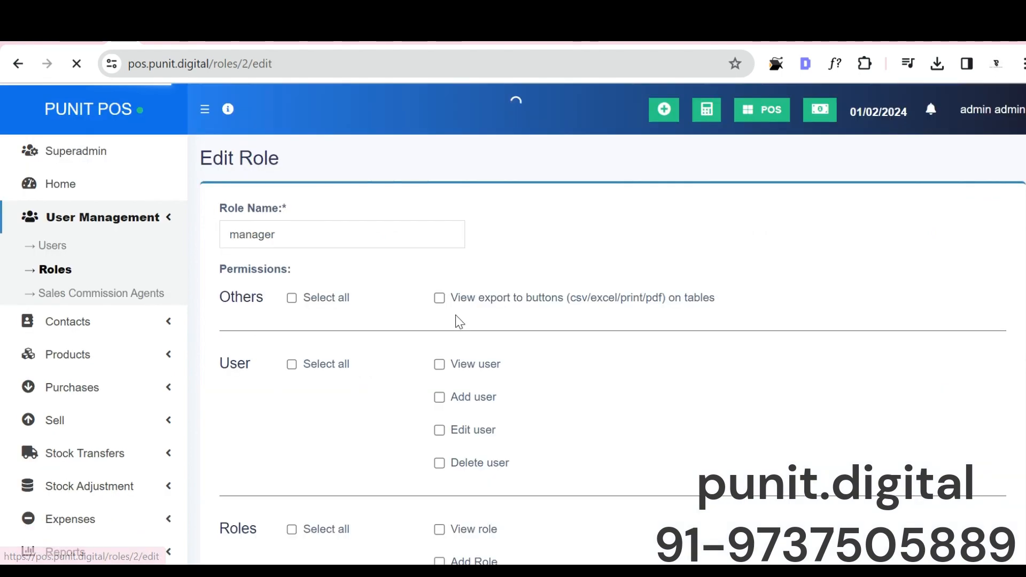
# Step: Examine the manager role's permissions for users, roles, suppliers, customers, products, purchases and sales
pyautogui.scroll(-3, 374, 310)
pyautogui.scroll(-4, 293, 307)
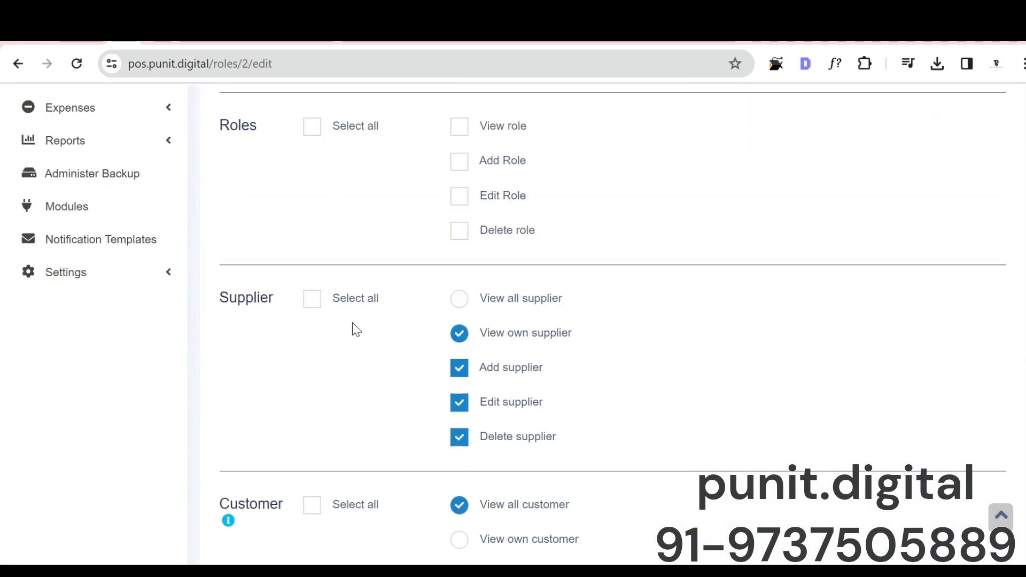
pyautogui.scroll(-6, 338, 345)
pyautogui.scroll(4, 338, 345)
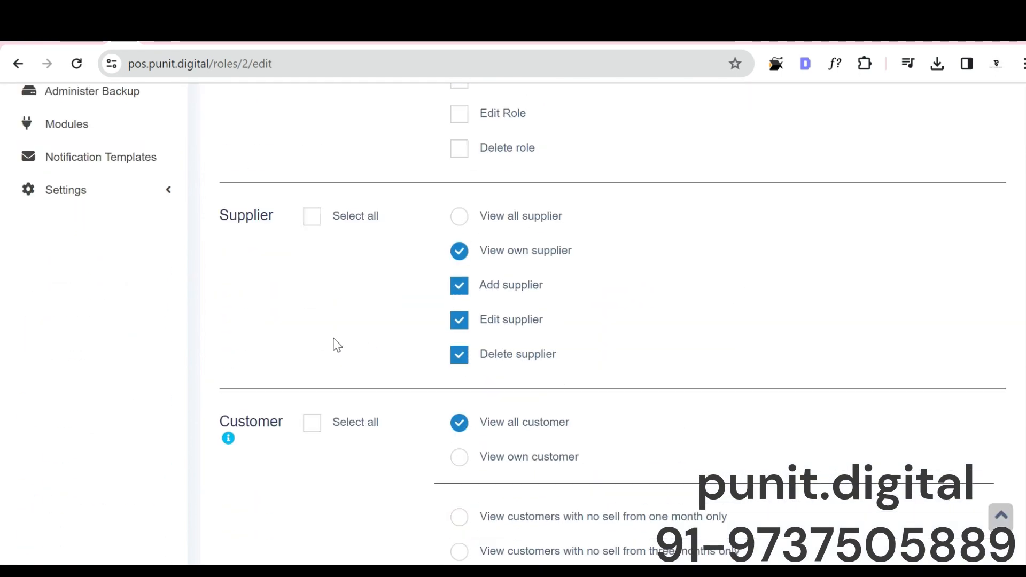
pyautogui.scroll(-3, 338, 344)
pyautogui.scroll(3, 335, 342)
pyautogui.scroll(-10, 336, 347)
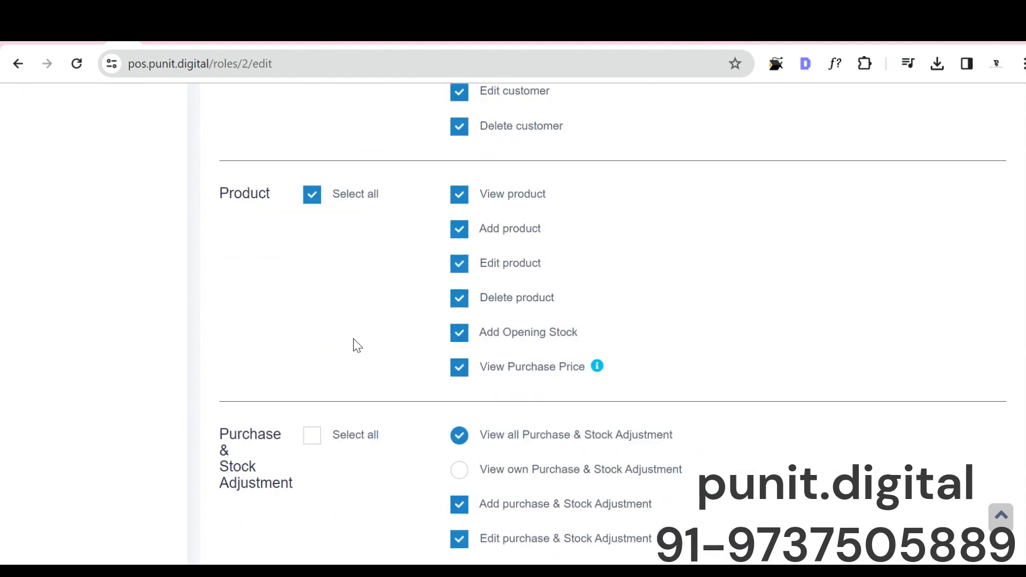
pyautogui.scroll(-7, 354, 339)
pyautogui.scroll(18, 354, 341)
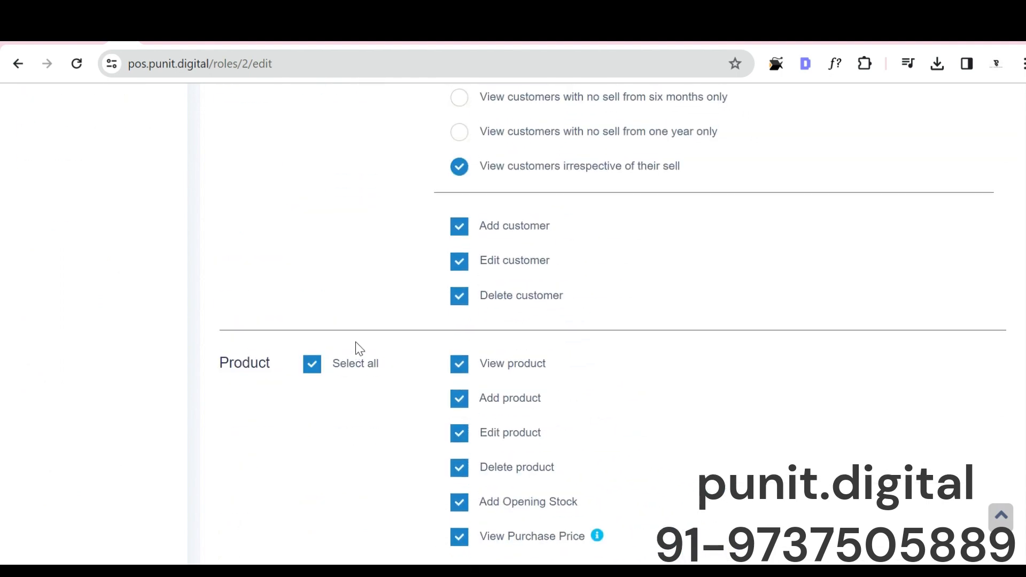
pyautogui.scroll(7, 359, 349)
pyautogui.scroll(-18, 359, 349)
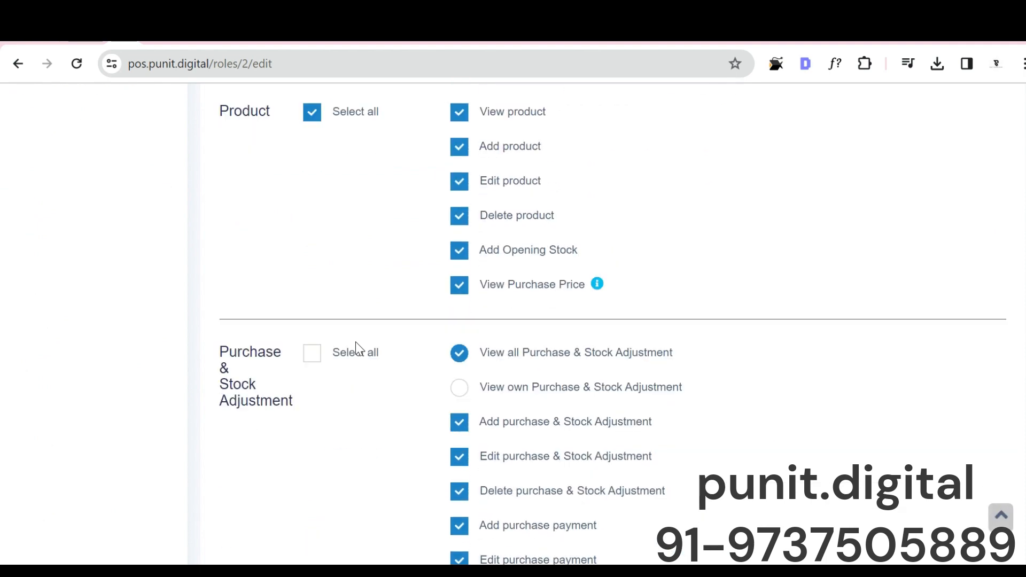
pyautogui.scroll(-12, 418, 312)
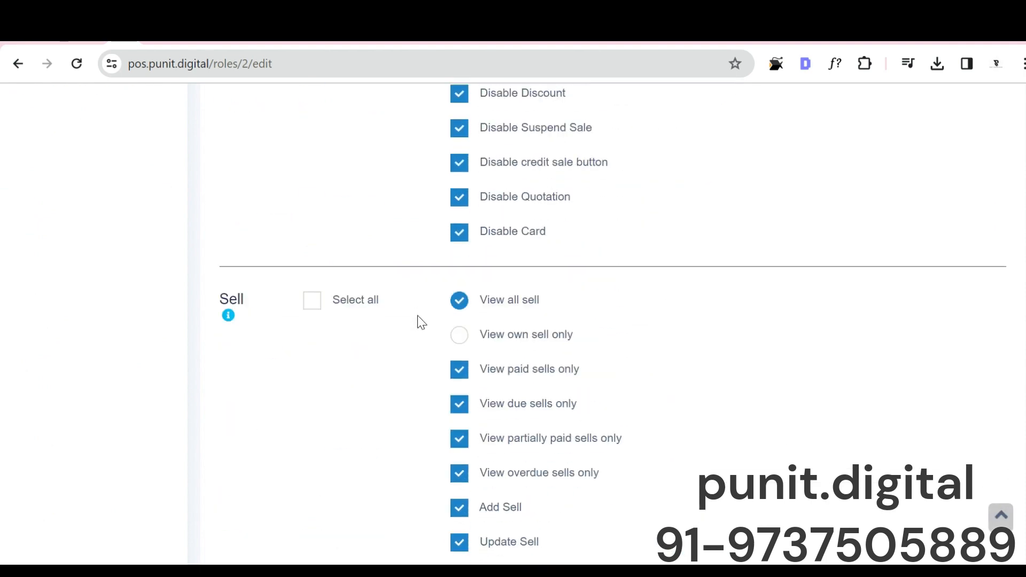
pyautogui.scroll(-5, 418, 330)
pyautogui.scroll(20, 419, 332)
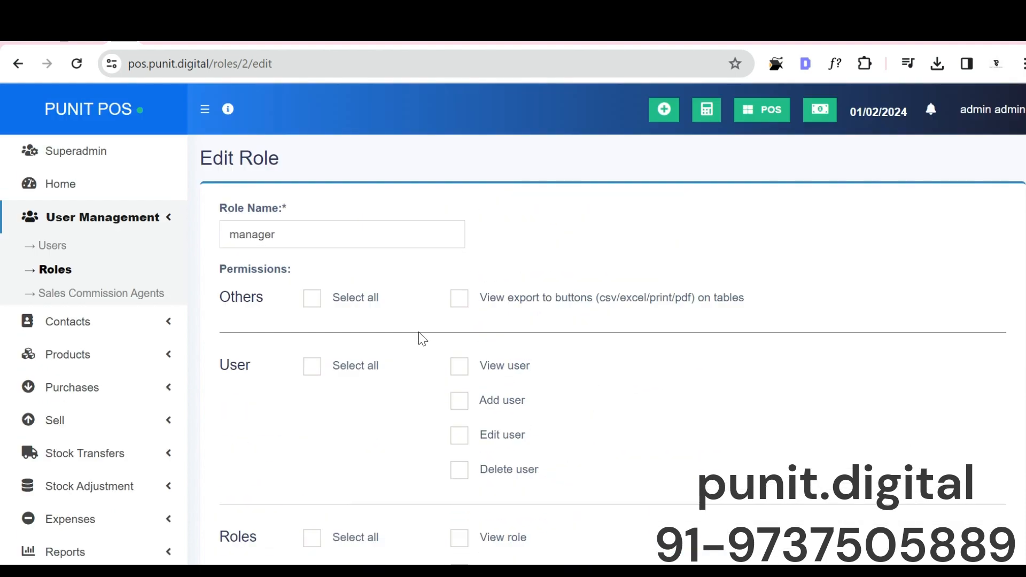
# Step: Change the business name to PUNIT POS 124 in the Business Settings and update the settings
pyautogui.scroll(-5, 16, 454)
pyautogui.click(50, 435)
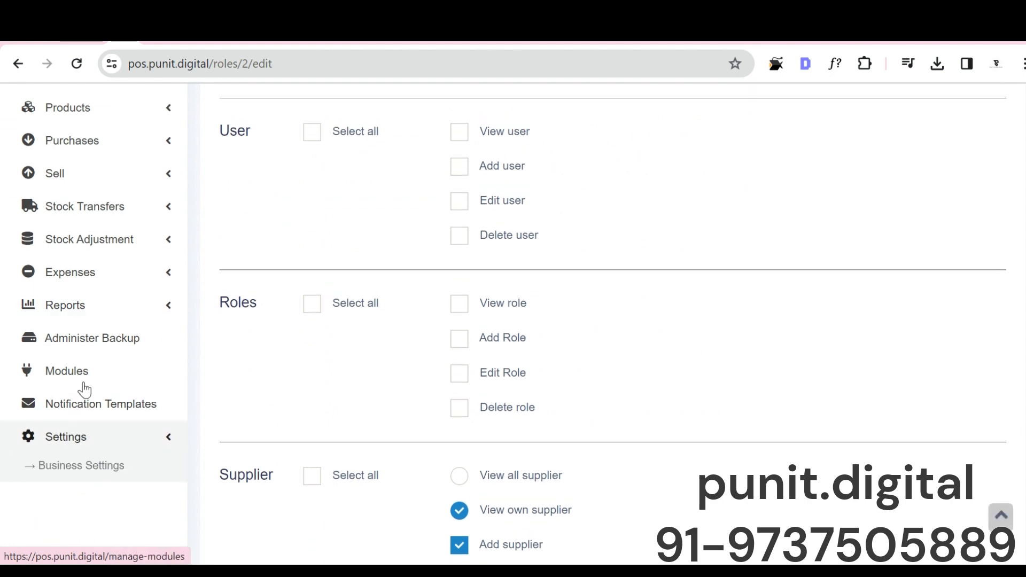
pyautogui.click(80, 464)
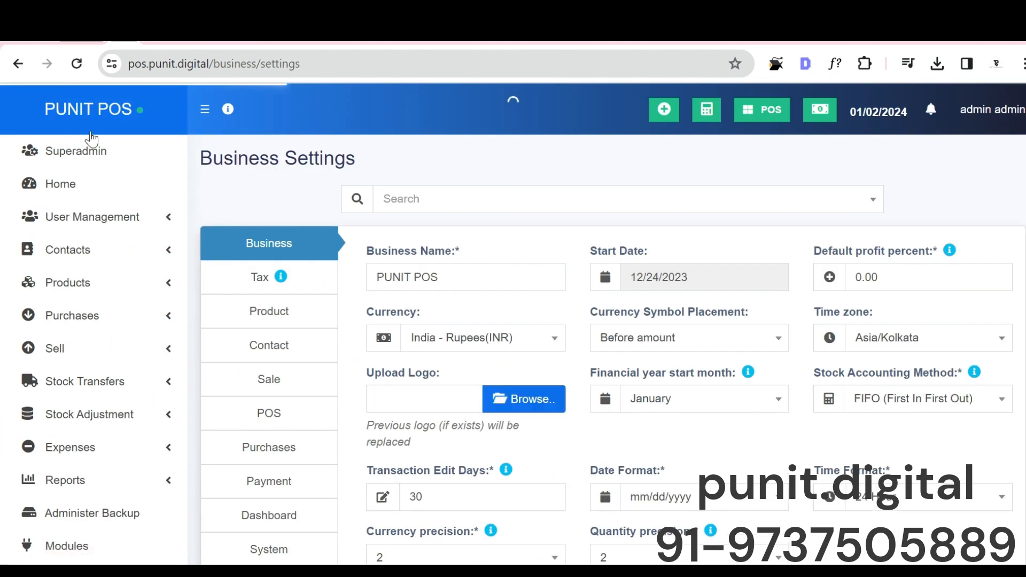
pyautogui.tripleClick(442, 271)
pyautogui.click(444, 273)
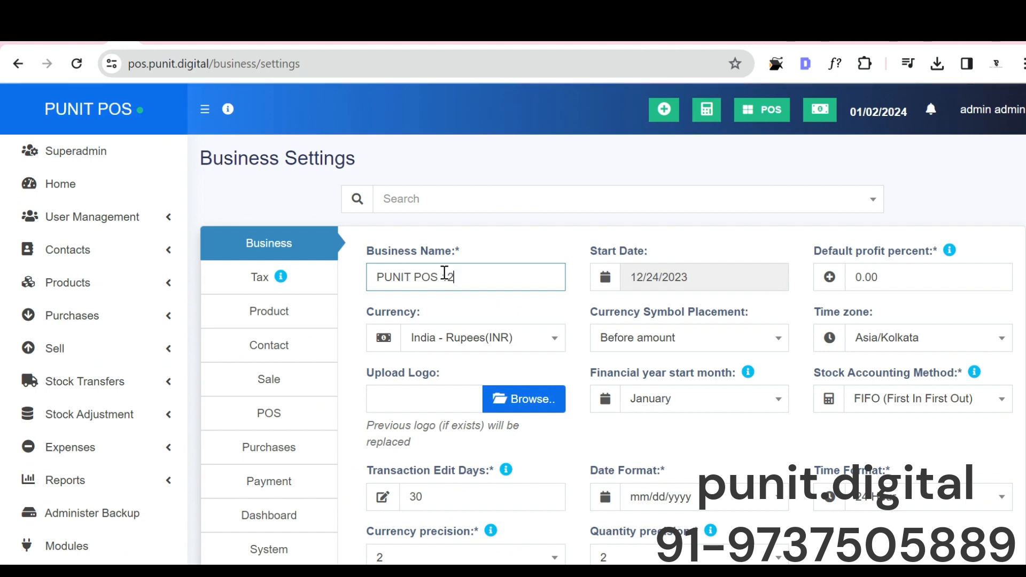
pyautogui.write('124')
pyautogui.scroll(-5, 443, 271)
pyautogui.click(586, 524)
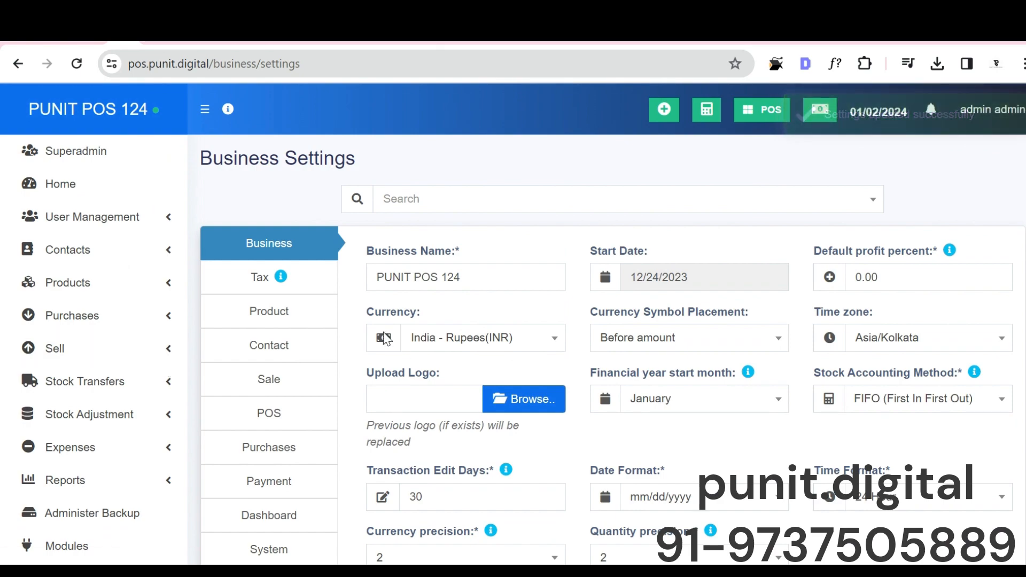
# Step: Review the Custom Labels section of the Business Settings, including the product, sell and shipping custom fields
pyautogui.scroll(-1, 292, 342)
pyautogui.scroll(-6, 292, 343)
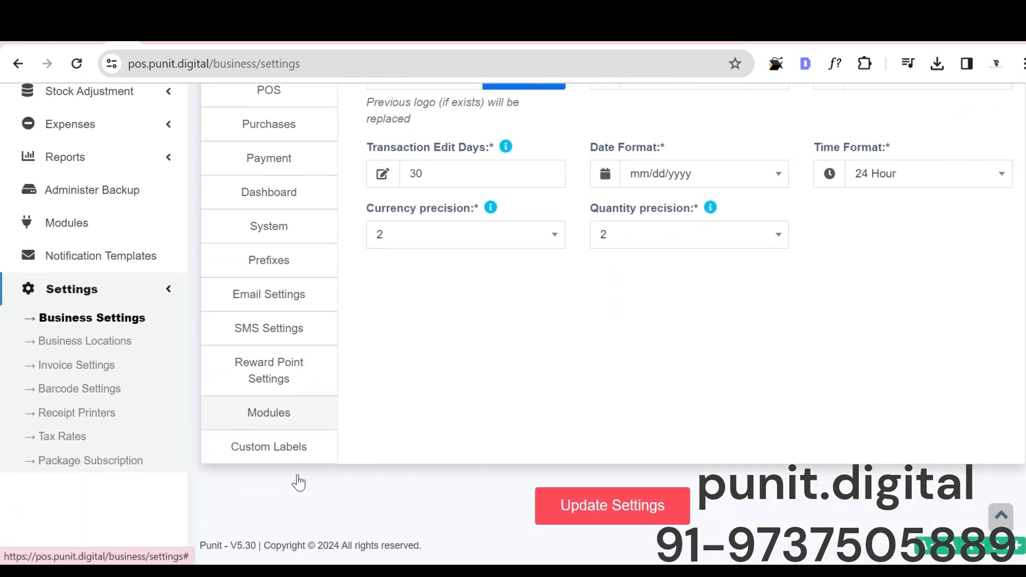
pyautogui.click(289, 446)
pyautogui.scroll(3, 73, 366)
pyautogui.scroll(-18, 493, 314)
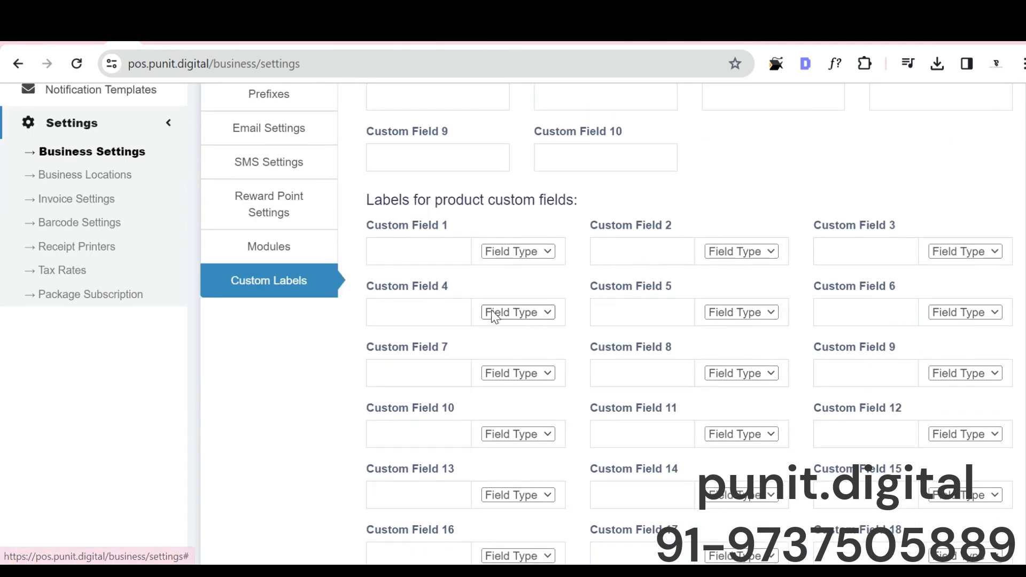
pyautogui.scroll(-8, 566, 264)
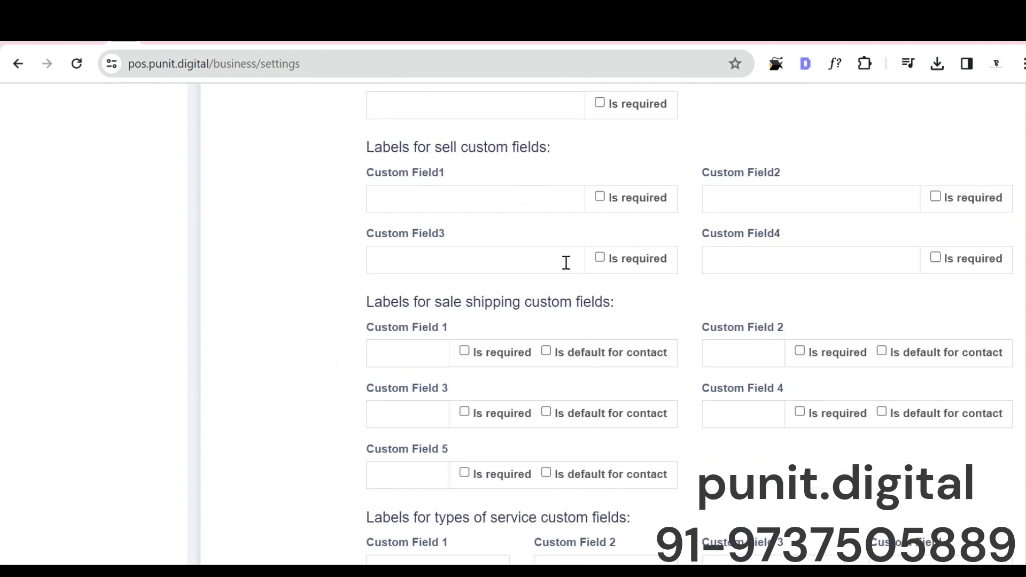
pyautogui.scroll(12, 591, 422)
pyautogui.scroll(15, 592, 424)
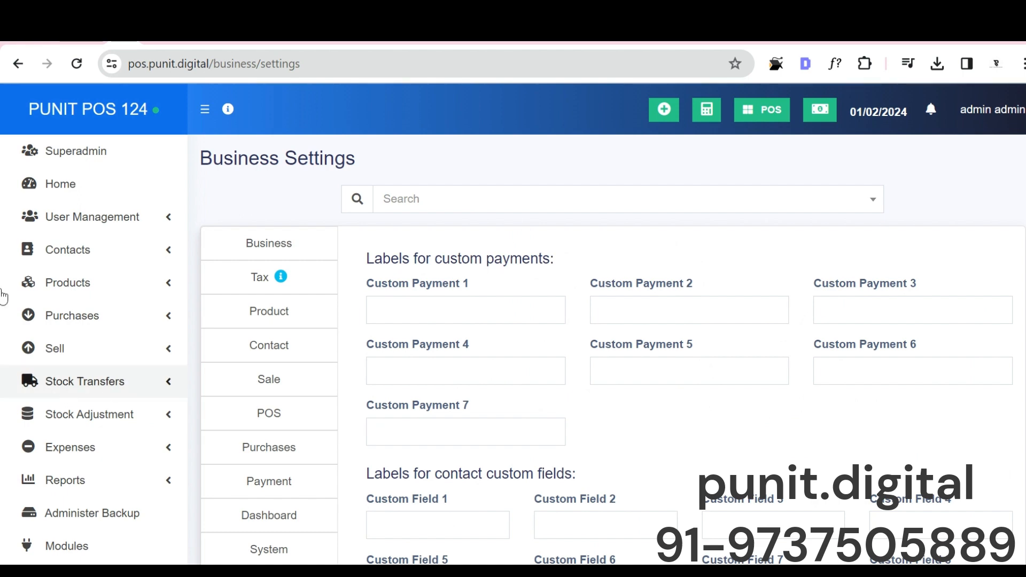
# Step: Open the blank form for adding a product and look over its fields
pyautogui.click(78, 286)
pyautogui.click(75, 334)
pyautogui.scroll(-1, 554, 234)
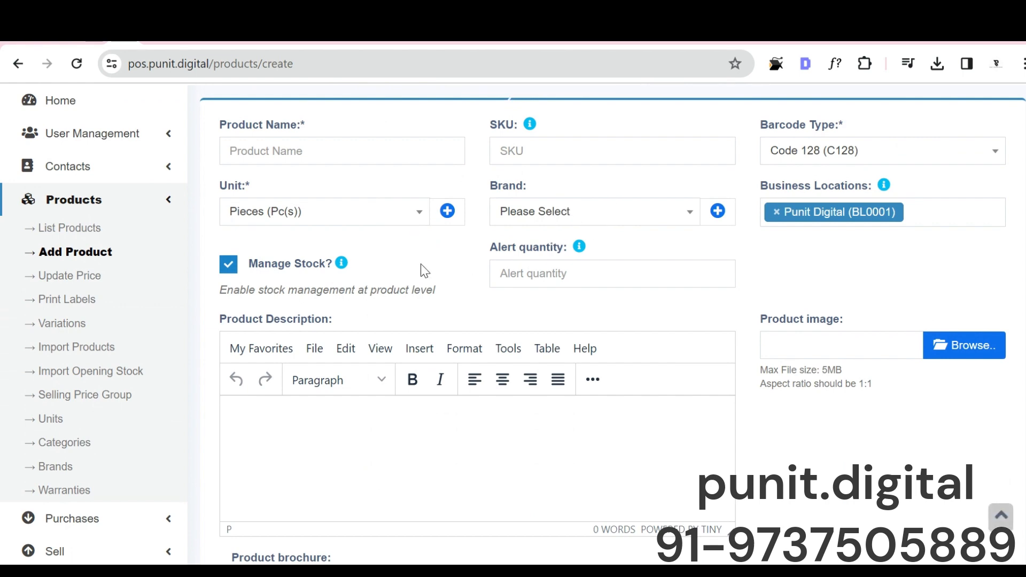
pyautogui.scroll(-10, 423, 274)
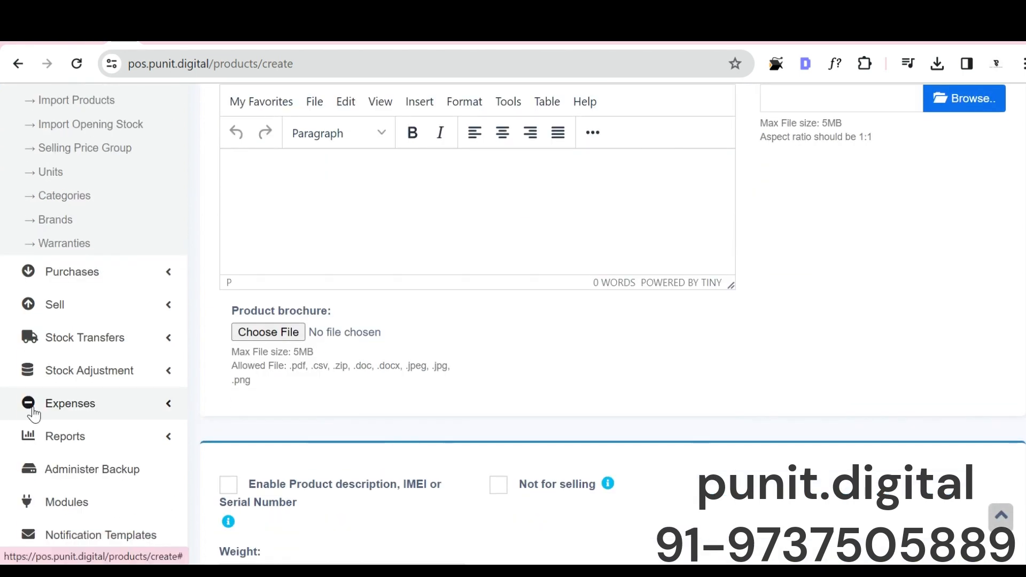
# Step: Return to the Custom Labels in the Business Settings and review the location, user and purchase custom fields
pyautogui.click(74, 212)
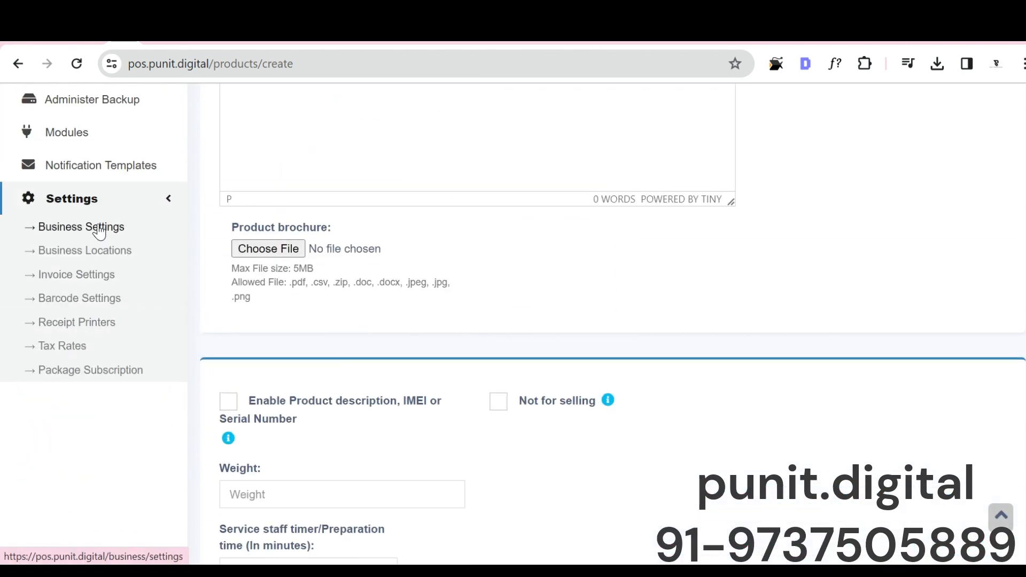
pyautogui.click(82, 227)
pyautogui.press('Return')
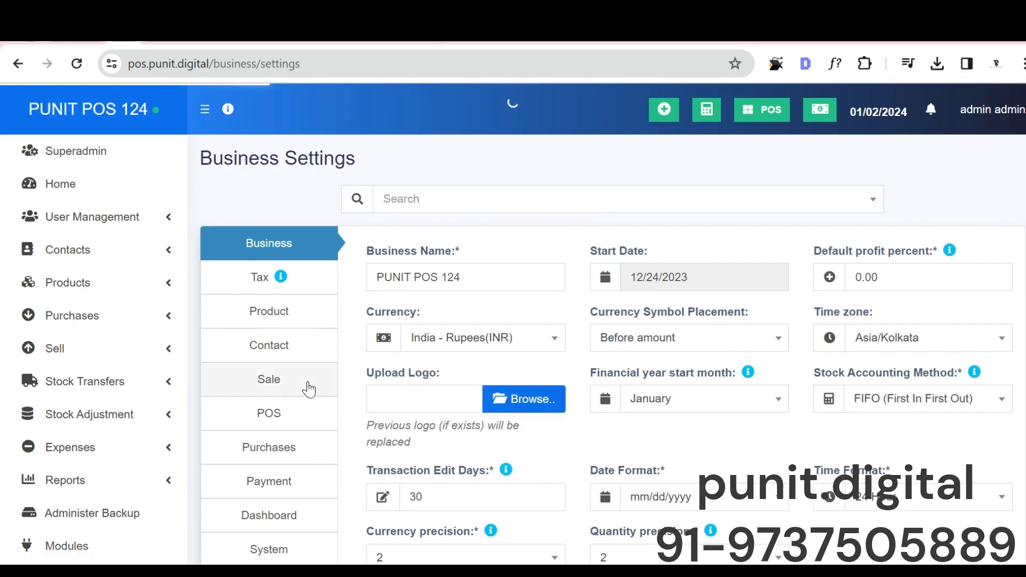
pyautogui.scroll(-5, 279, 524)
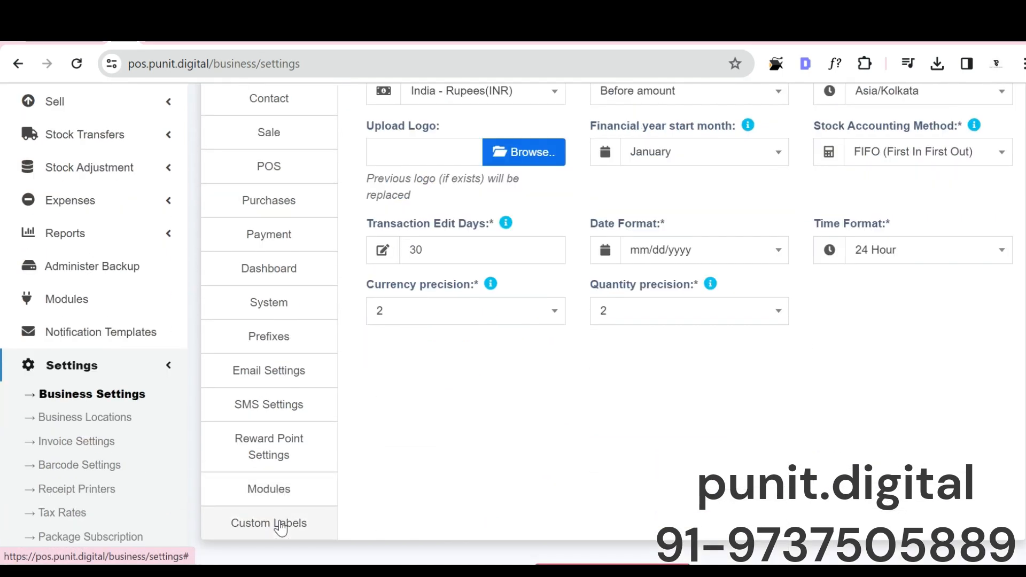
pyautogui.click(277, 524)
pyautogui.scroll(-3, 470, 279)
pyautogui.scroll(-10, 470, 279)
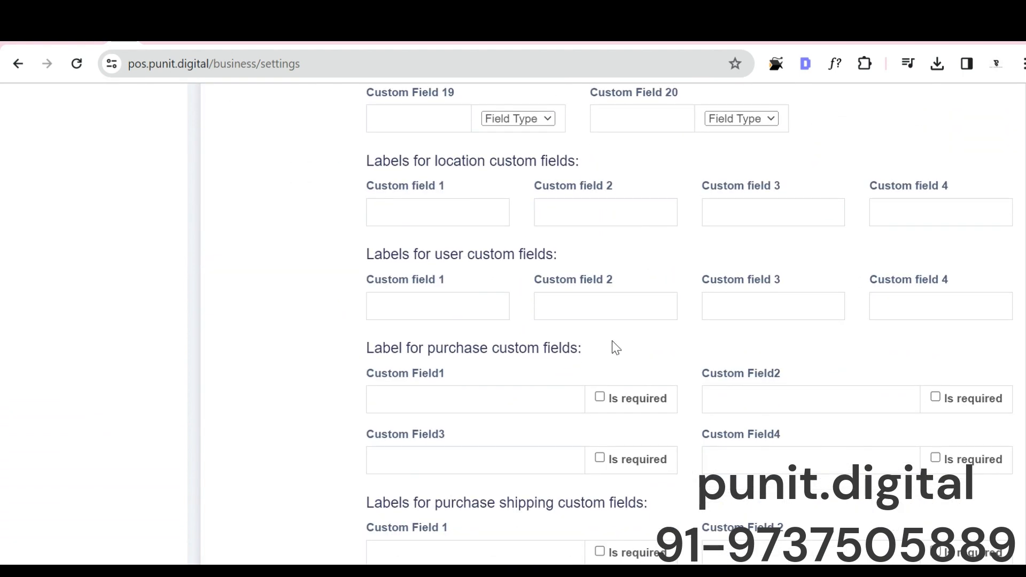
# Step: Review the remaining custom label groups in the Business Settings, including purchase, sell, sale shipping and types of service fields
pyautogui.scroll(-9, 316, 335)
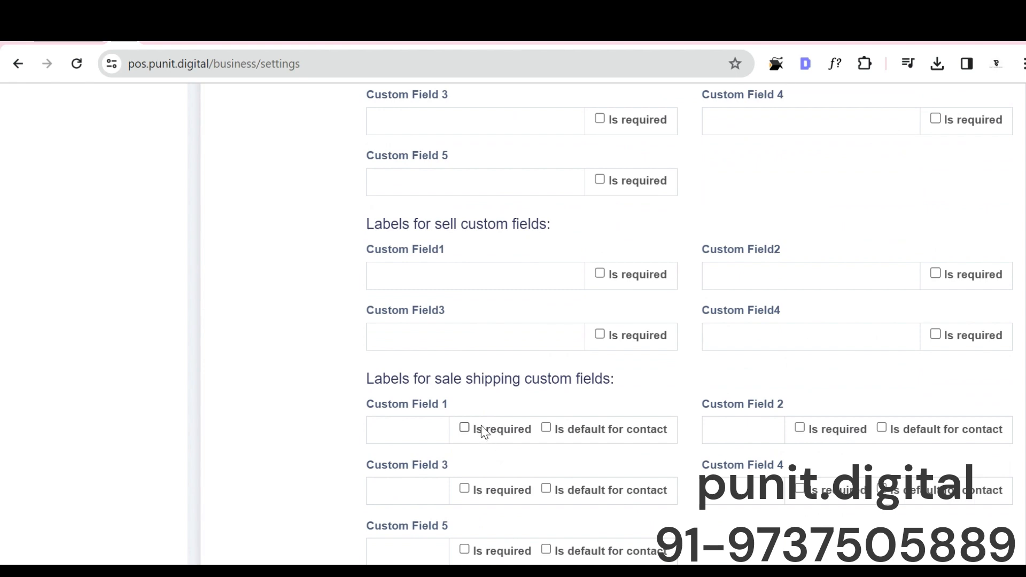
pyautogui.scroll(-3, 483, 432)
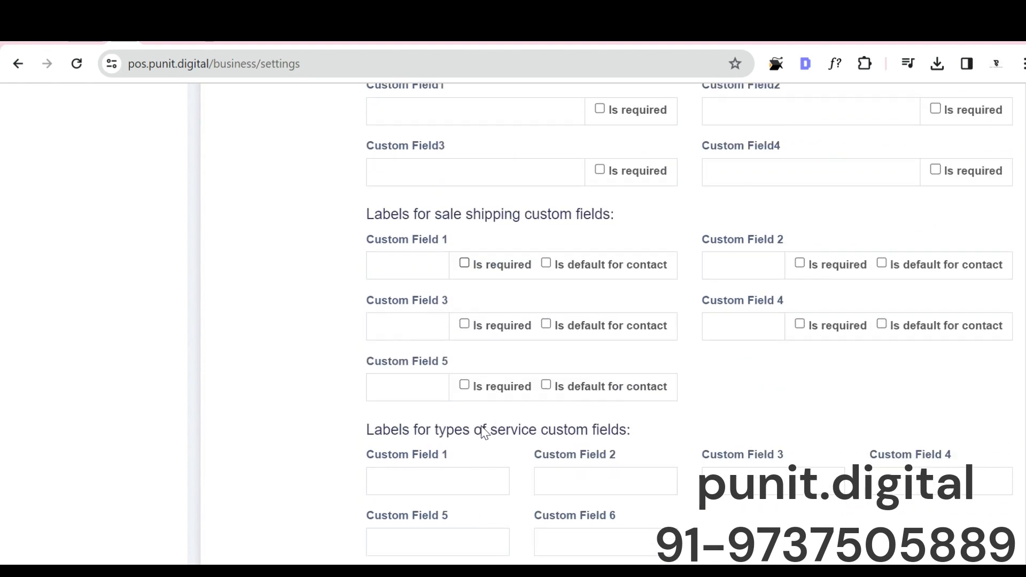
pyautogui.scroll(-2, 482, 426)
pyautogui.scroll(20, 482, 427)
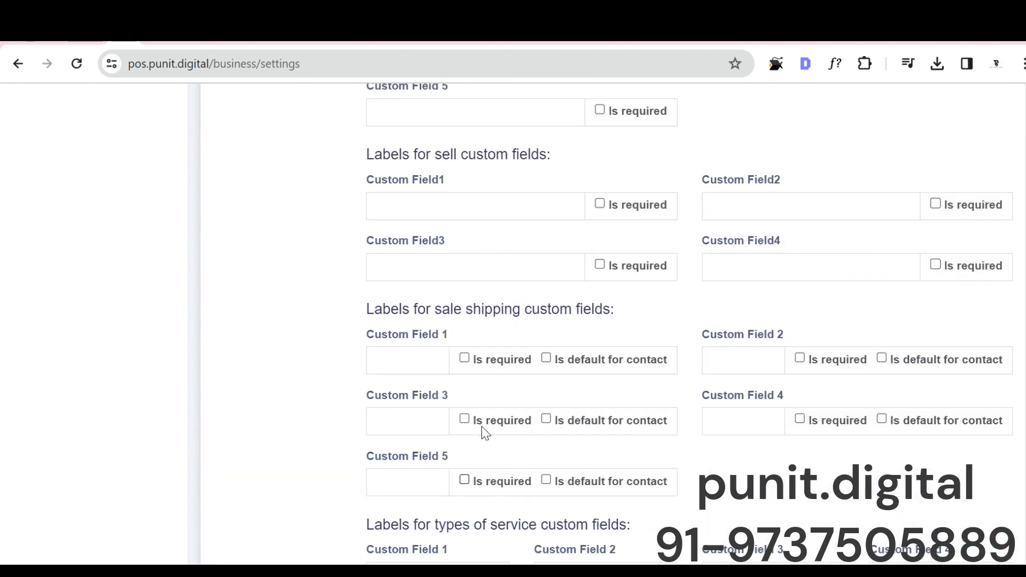
pyautogui.scroll(3, 482, 430)
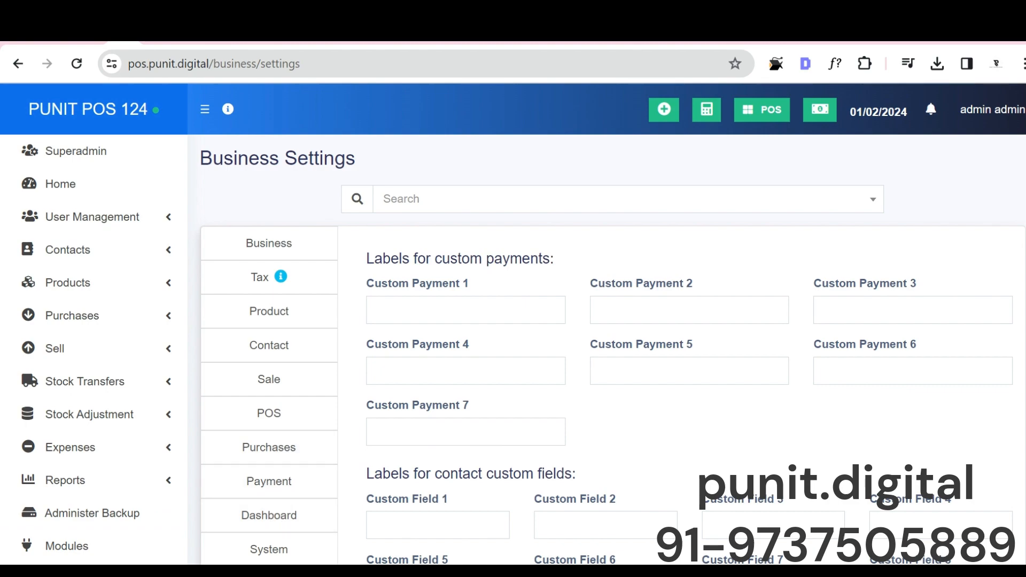
pyautogui.scroll(-10, 704, 353)
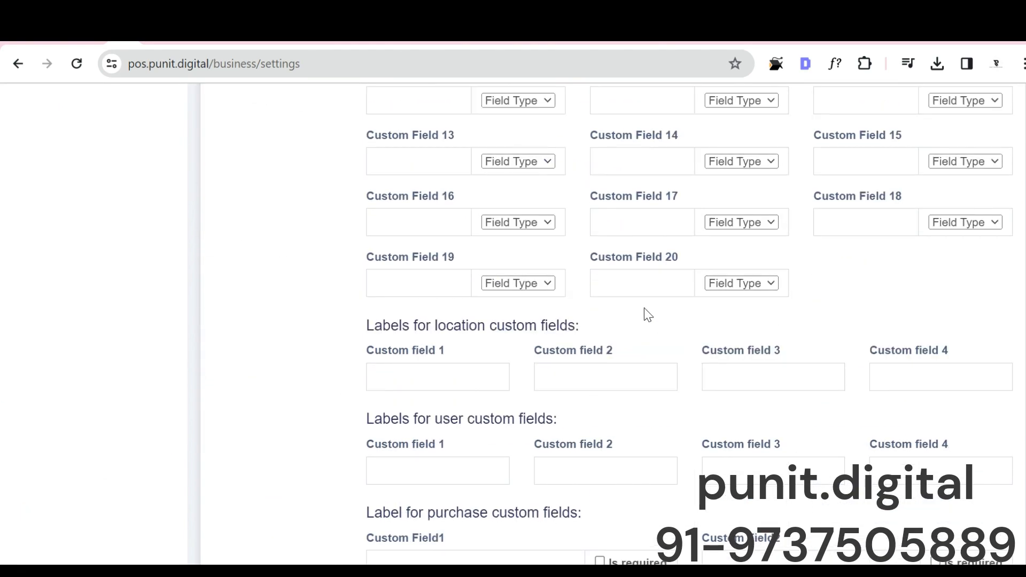
pyautogui.scroll(10, 644, 311)
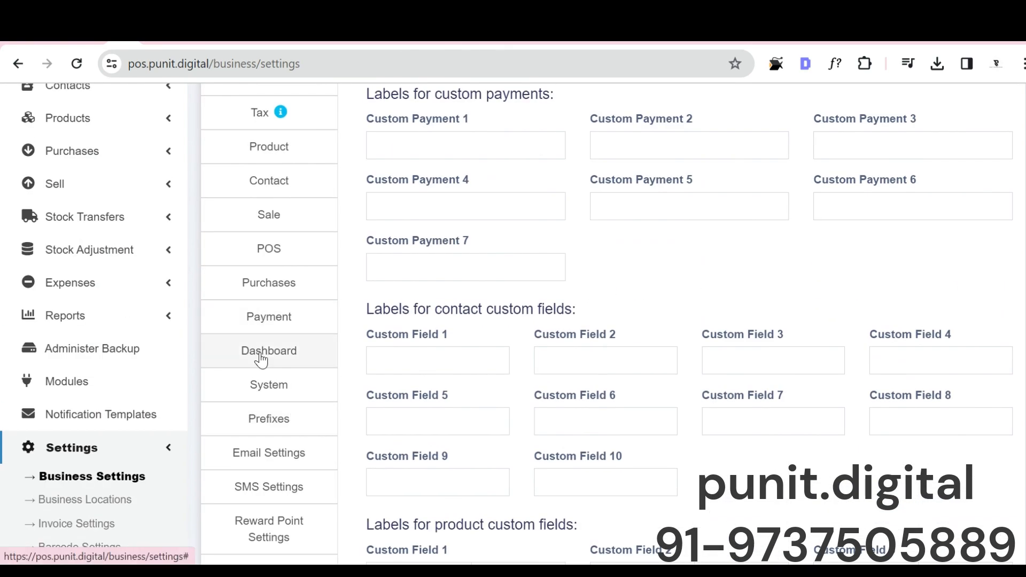
# Step: Look over the Dashboard and System sections of the Business Settings
pyautogui.click(262, 359)
pyautogui.scroll(-3, 273, 368)
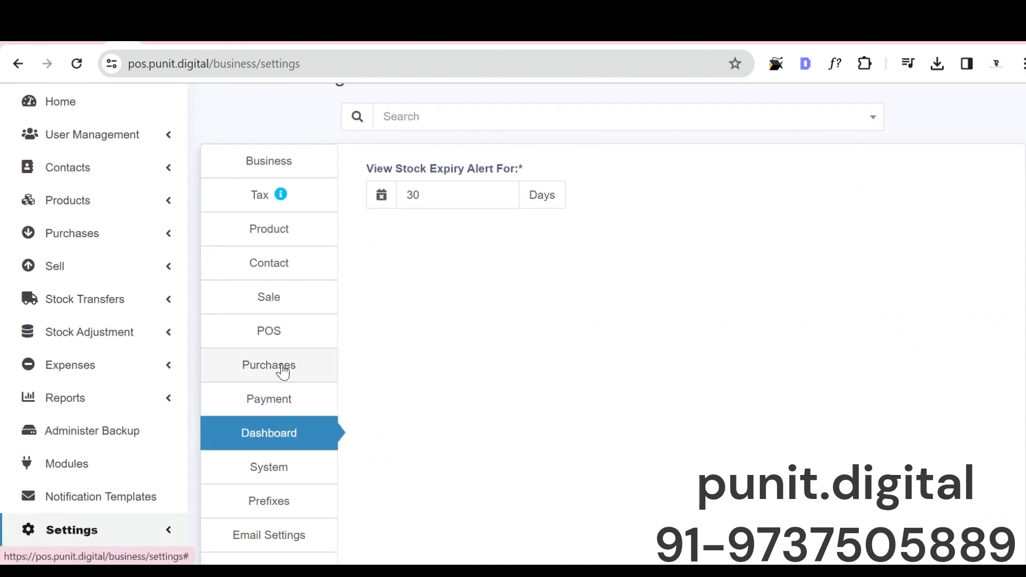
pyautogui.click(279, 419)
pyautogui.click(281, 393)
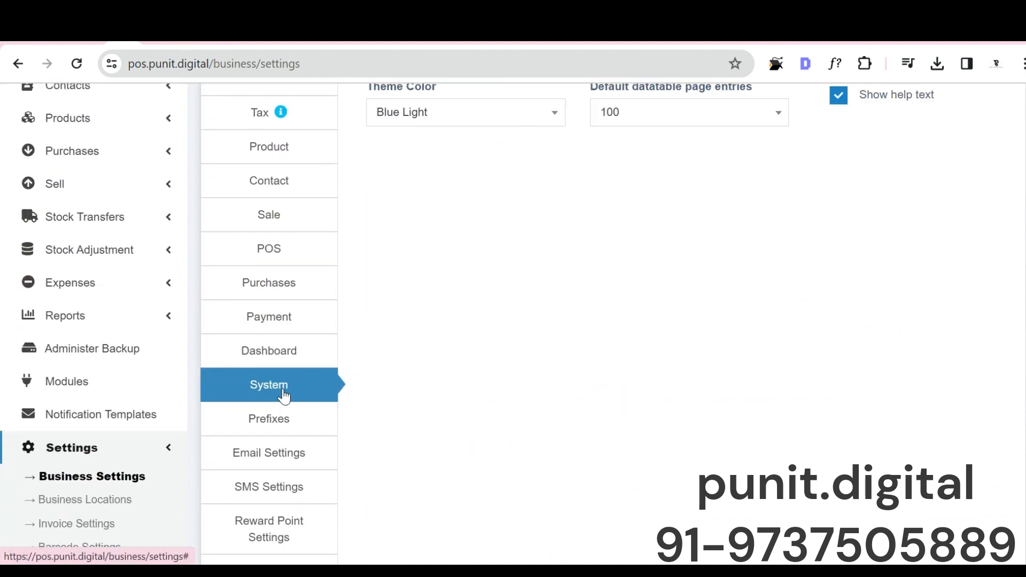
pyautogui.scroll(-1, 298, 372)
pyautogui.scroll(5, 390, 209)
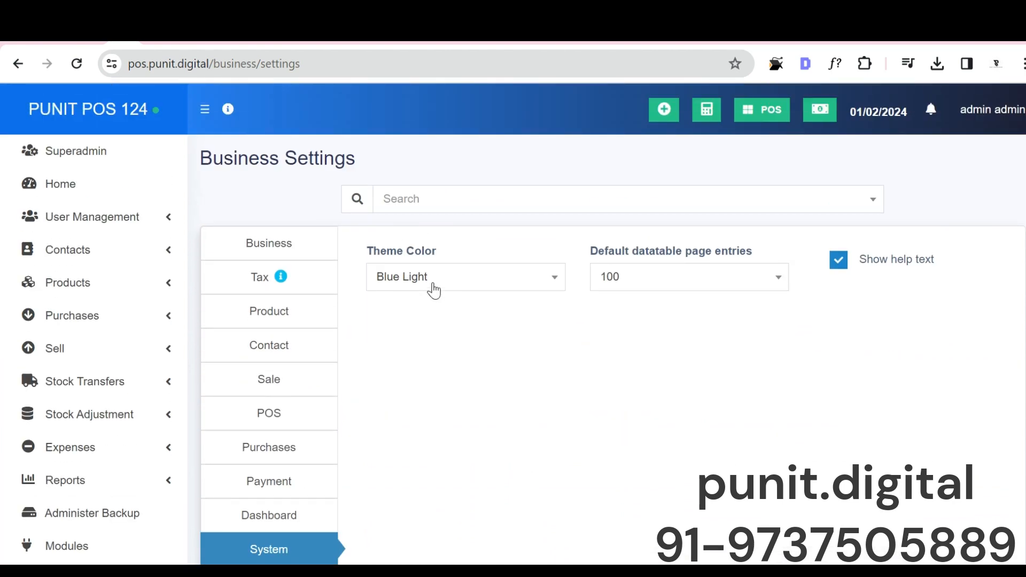
# Step: Change the system theme color from Blue Light to a dark theme and update the settings
pyautogui.click(434, 289)
pyautogui.click(434, 417)
pyautogui.scroll(-10, 501, 299)
pyautogui.click(591, 504)
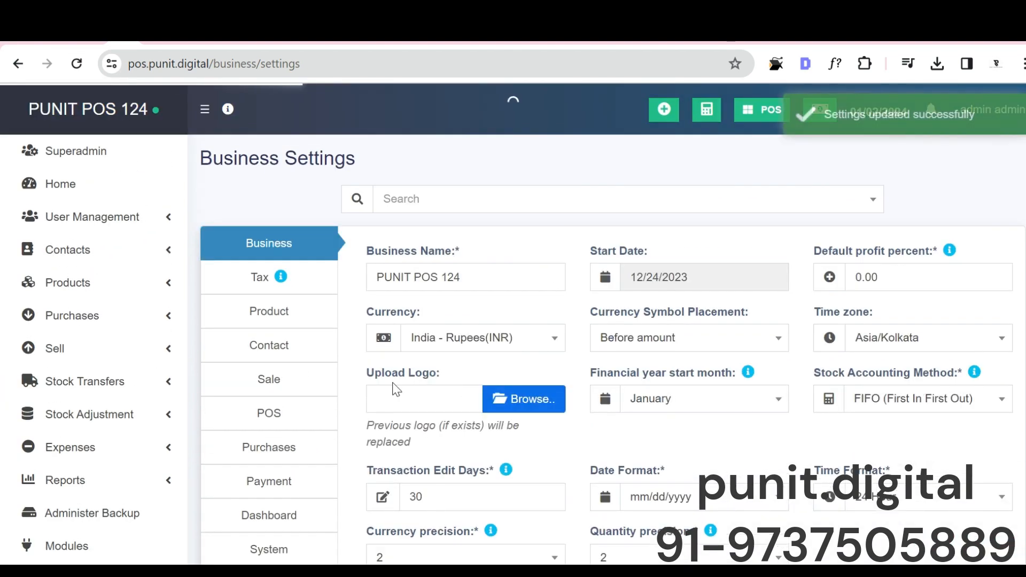
# Step: Open the home dashboard and filter its figures by Last 7 Days, followed by Last Month
pyautogui.click(103, 203)
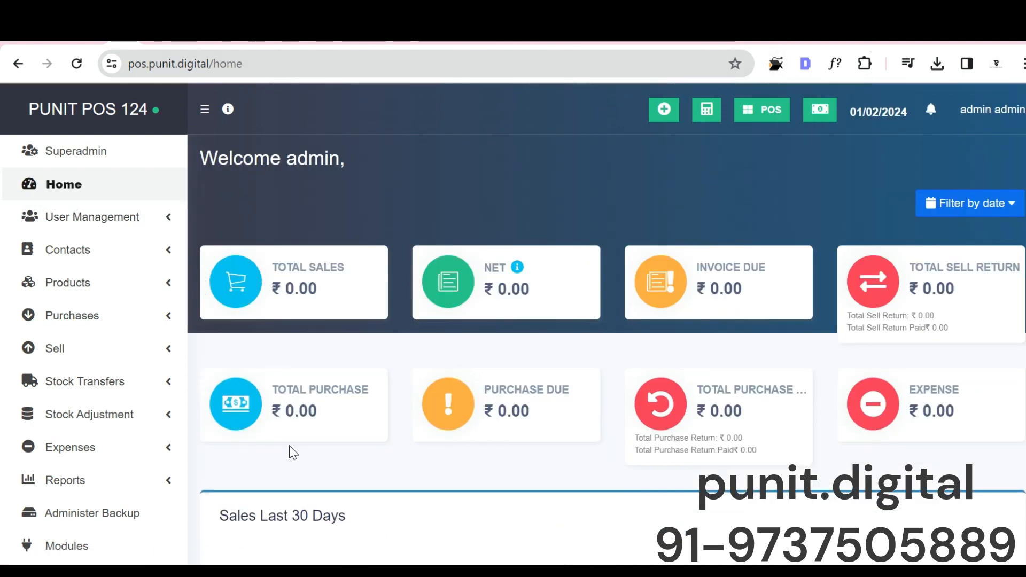
pyautogui.click(998, 205)
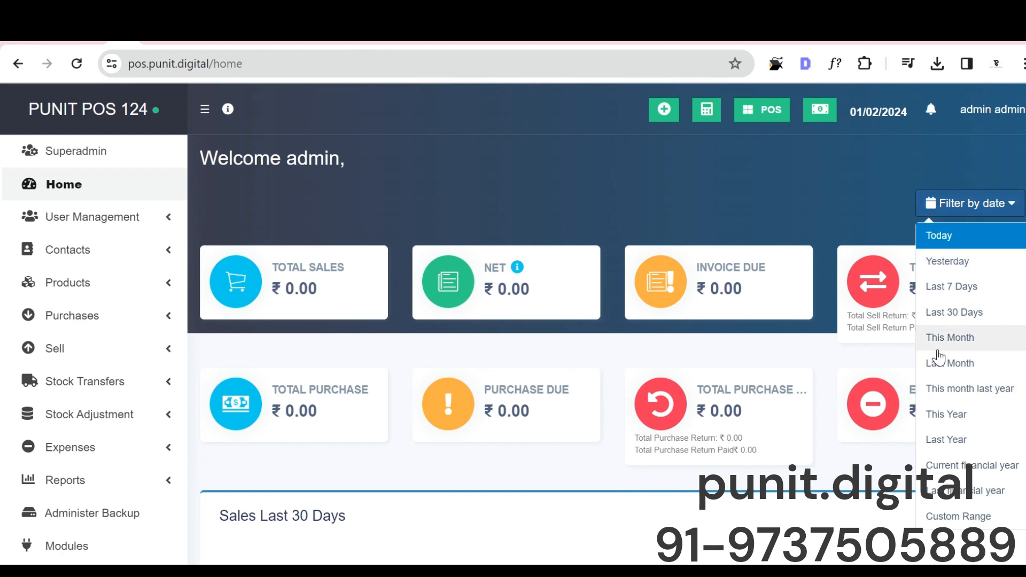
pyautogui.click(999, 287)
pyautogui.click(898, 203)
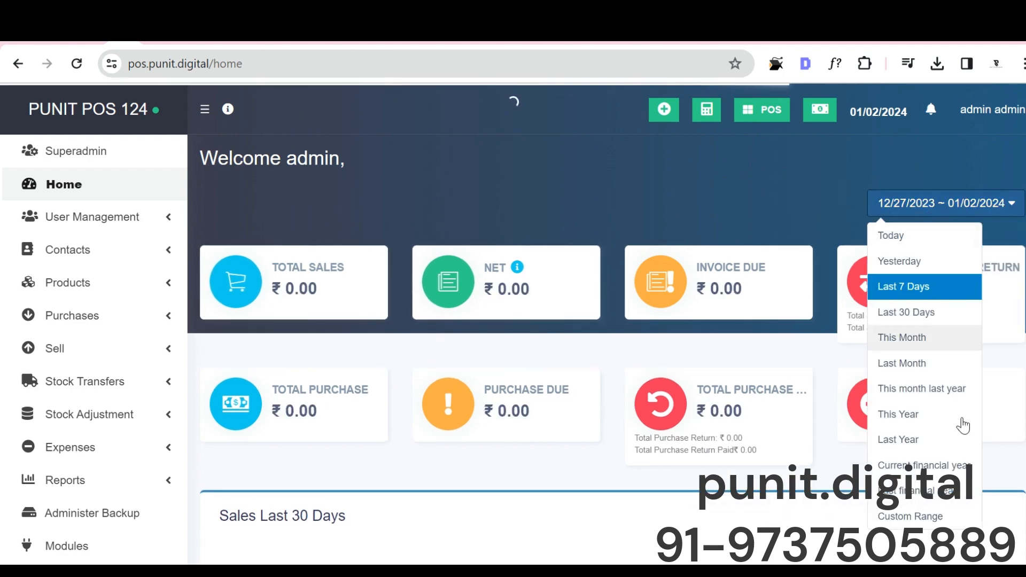
pyautogui.click(920, 364)
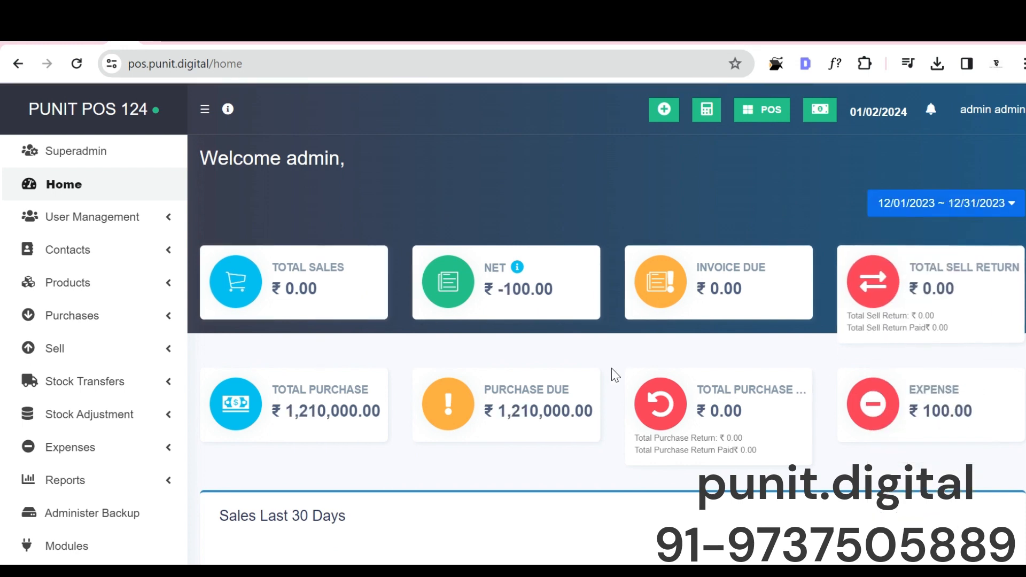
# Step: Review the home dashboard's sales charts and its payment due, product stock alert and sales order tables
pyautogui.scroll(-10, 453, 289)
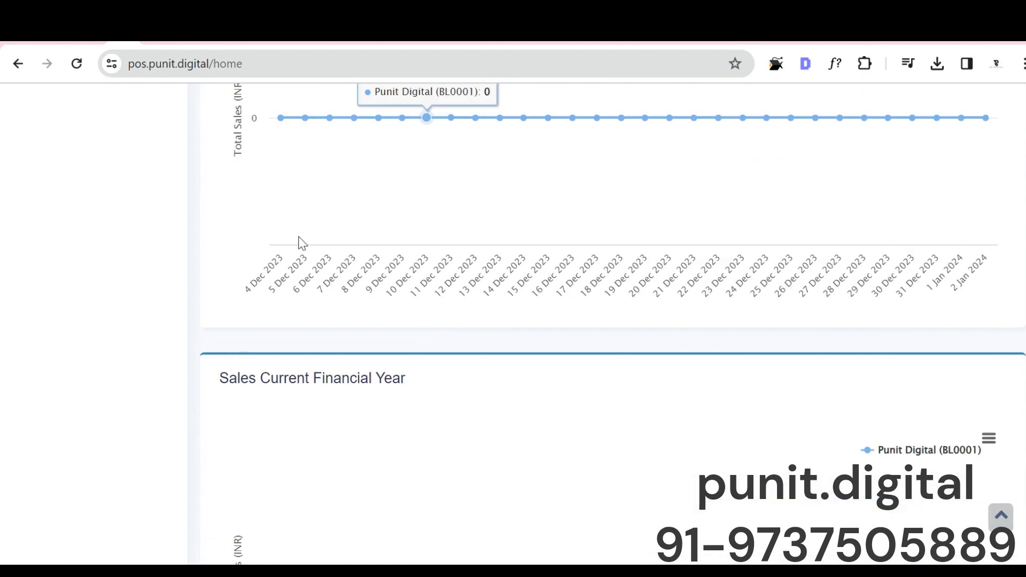
pyautogui.scroll(3, 453, 255)
pyautogui.scroll(-15, 453, 255)
pyautogui.scroll(2, 364, 293)
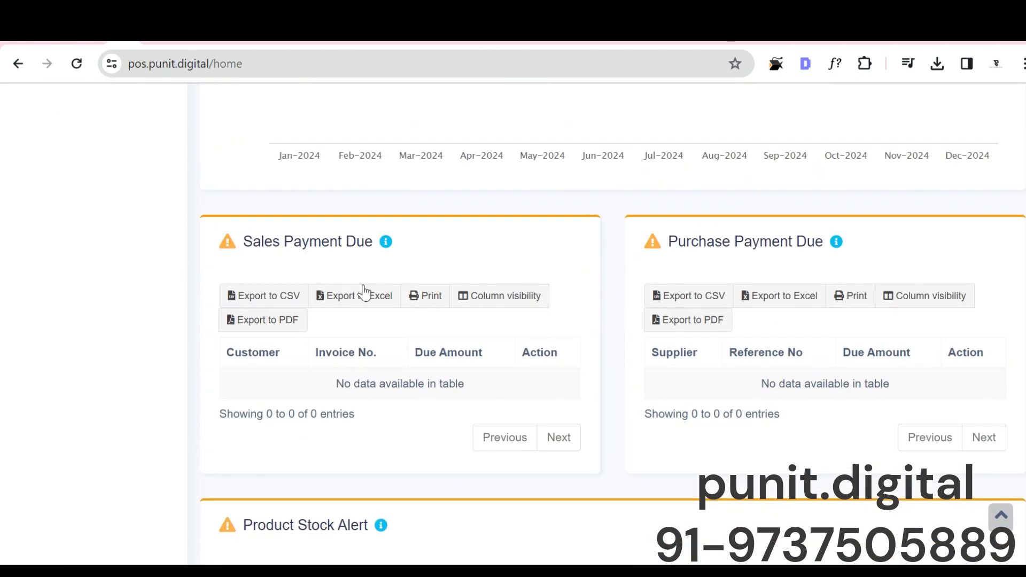
pyautogui.scroll(-8, 771, 257)
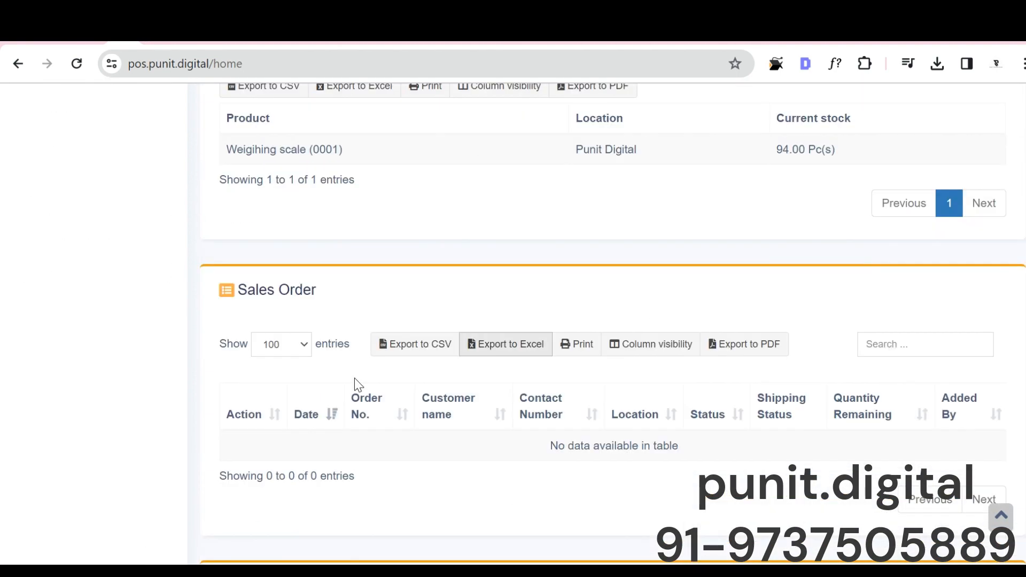
pyautogui.scroll(18, 366, 374)
pyautogui.scroll(7, 371, 374)
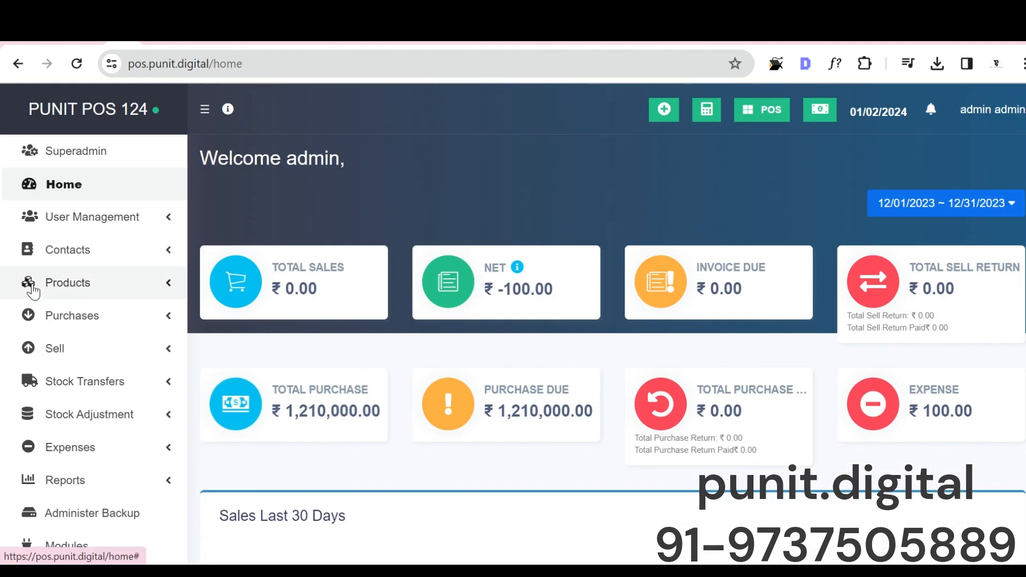
# Step: Open the list of products and look over its entries
pyautogui.click(47, 280)
pyautogui.click(49, 310)
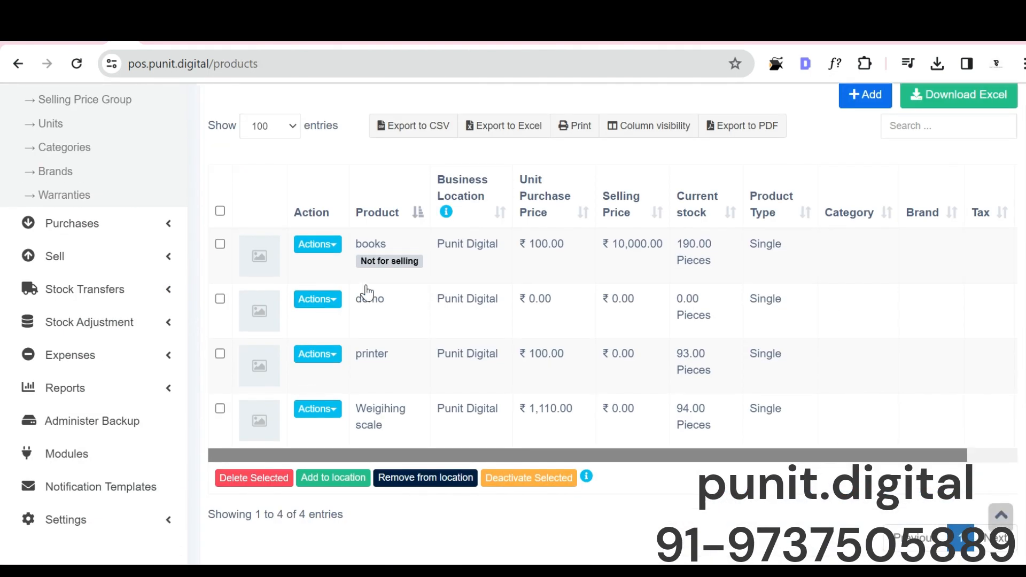
pyautogui.scroll(3, 377, 335)
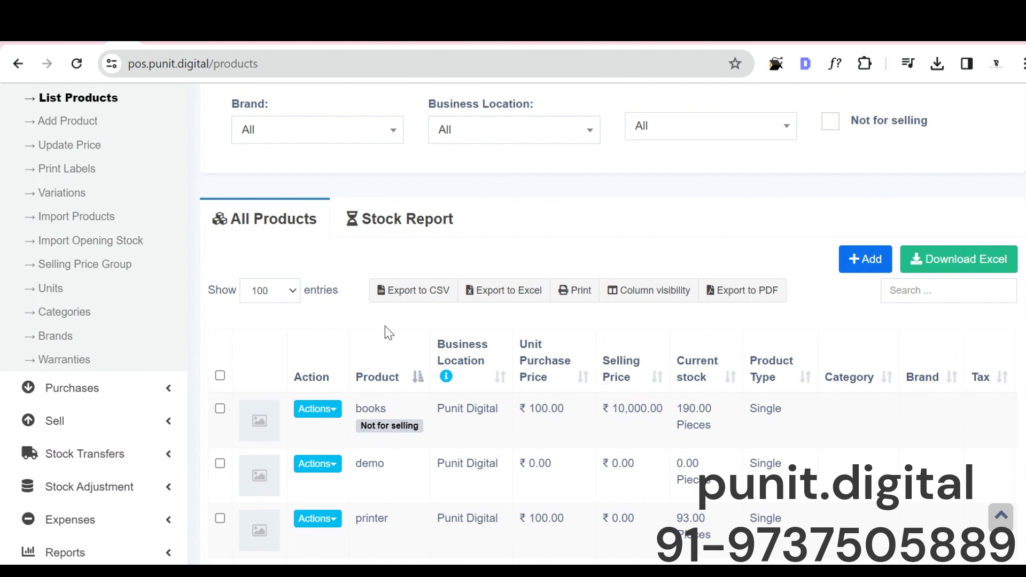
# Step: Show the stock report for the products and examine its current stock and stock value columns
pyautogui.click(371, 229)
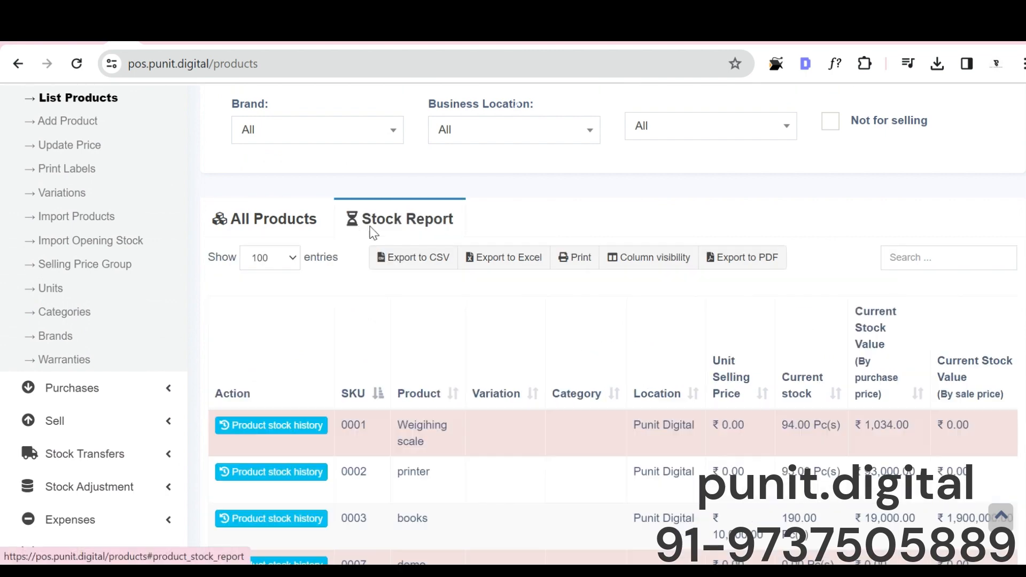
pyautogui.scroll(-4, 504, 408)
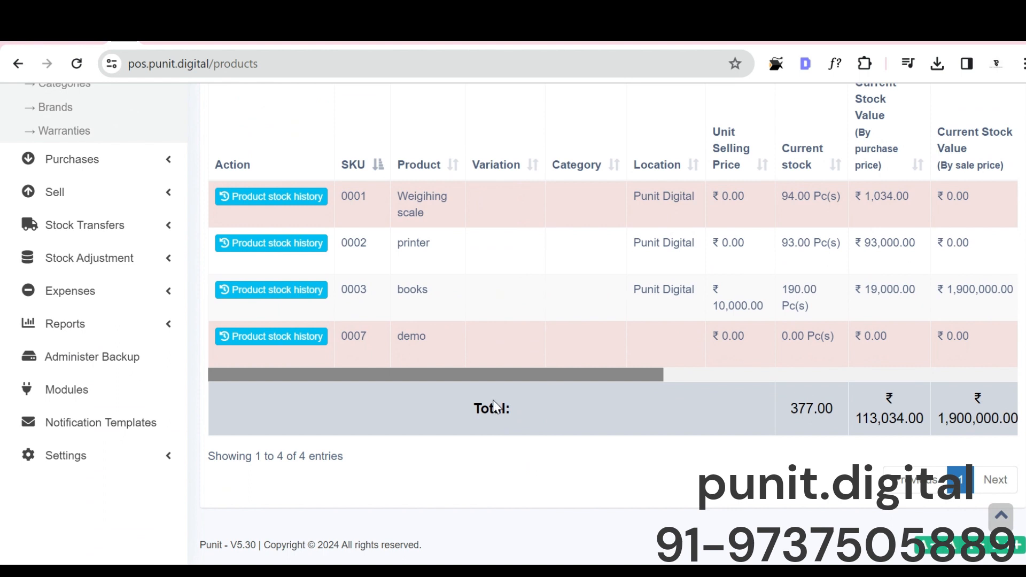
pyautogui.moveTo(526, 377); pyautogui.dragTo(546, 378)
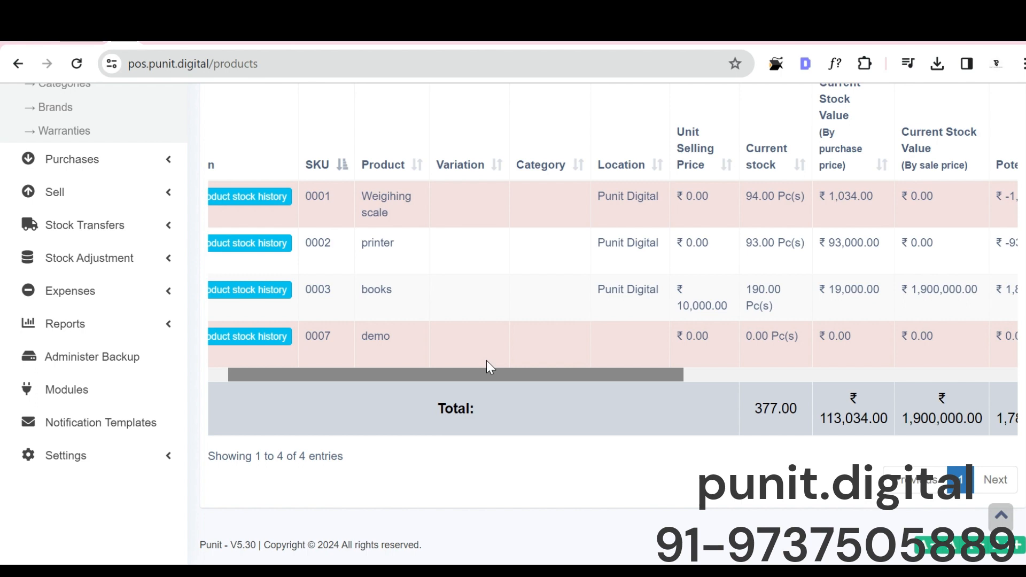
pyautogui.scroll(5, 149, 155)
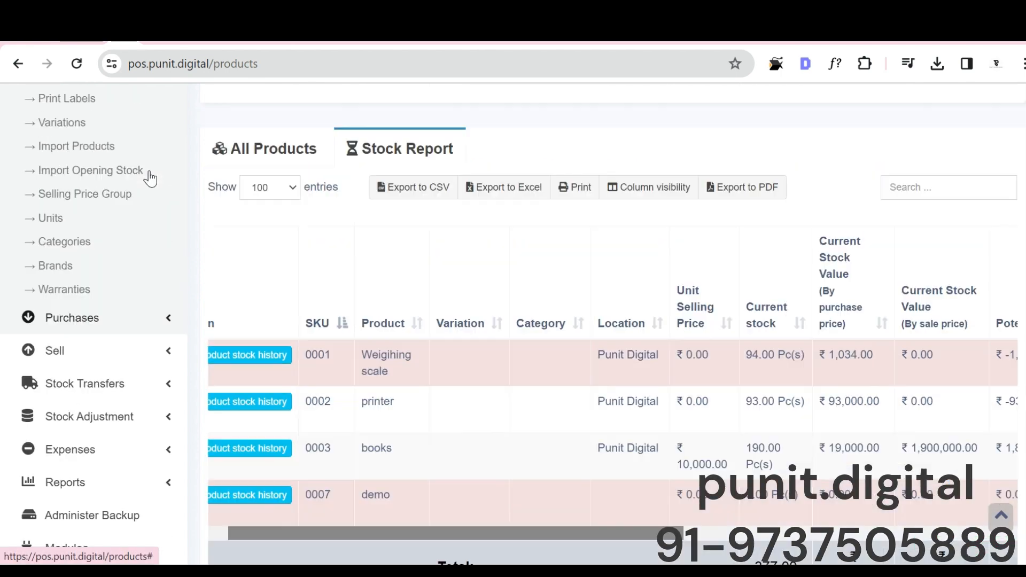
# Step: Collapse the Products submenu, return to the home dashboard and look at its sales charts
pyautogui.scroll(4, 53, 264)
pyautogui.scroll(-2, 62, 263)
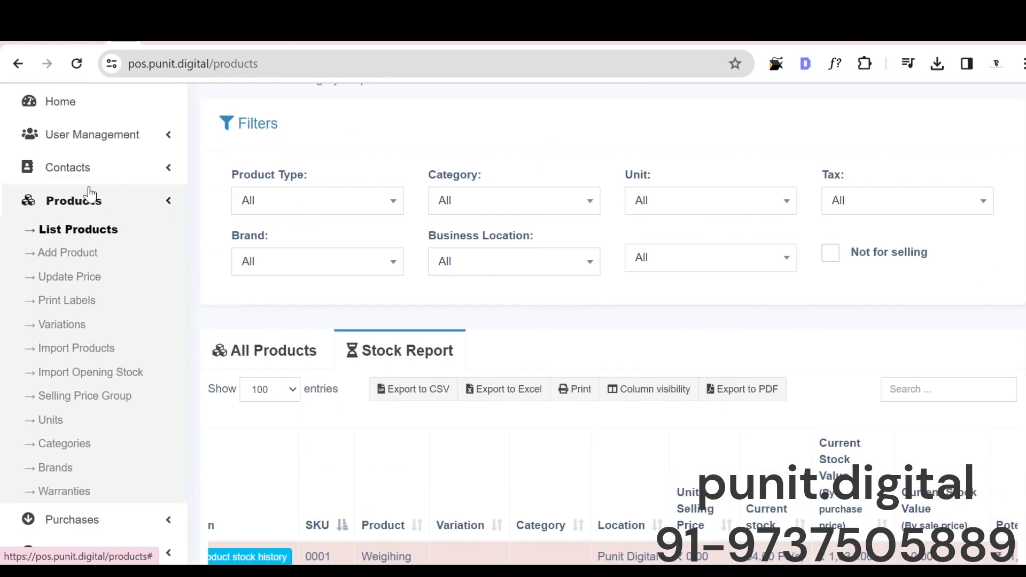
pyautogui.click(91, 197)
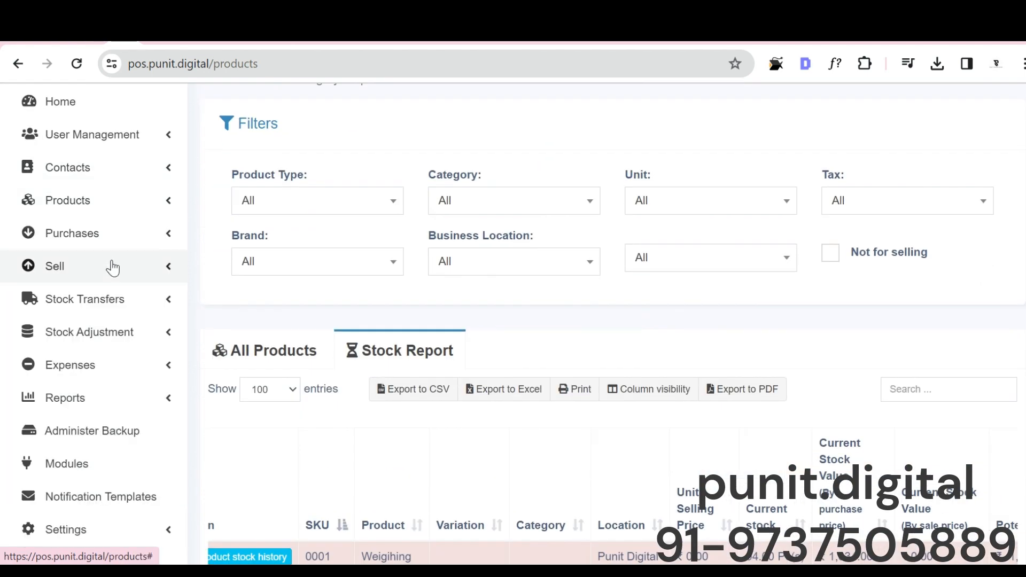
pyautogui.scroll(-1, 114, 424)
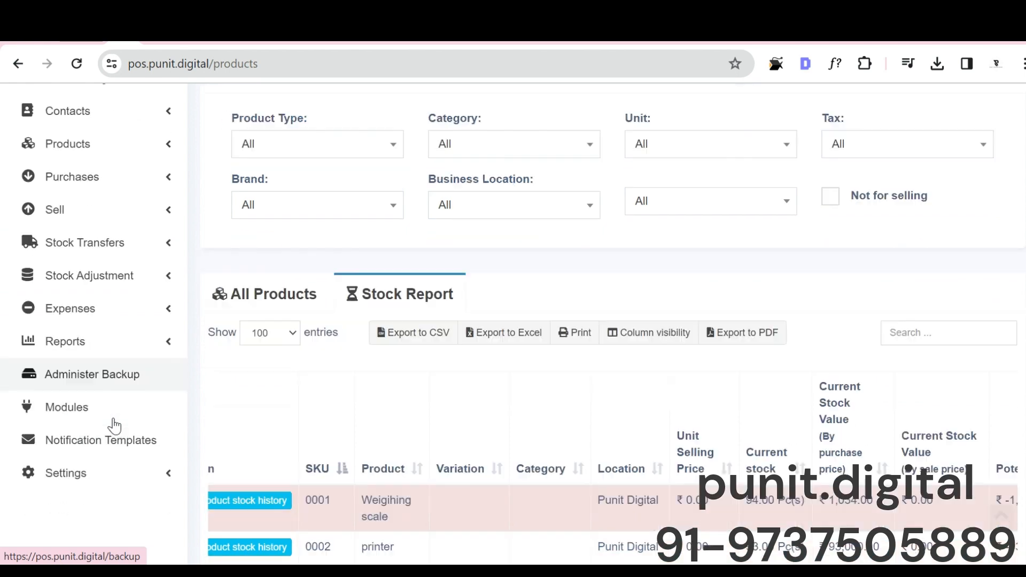
pyautogui.scroll(3, 114, 424)
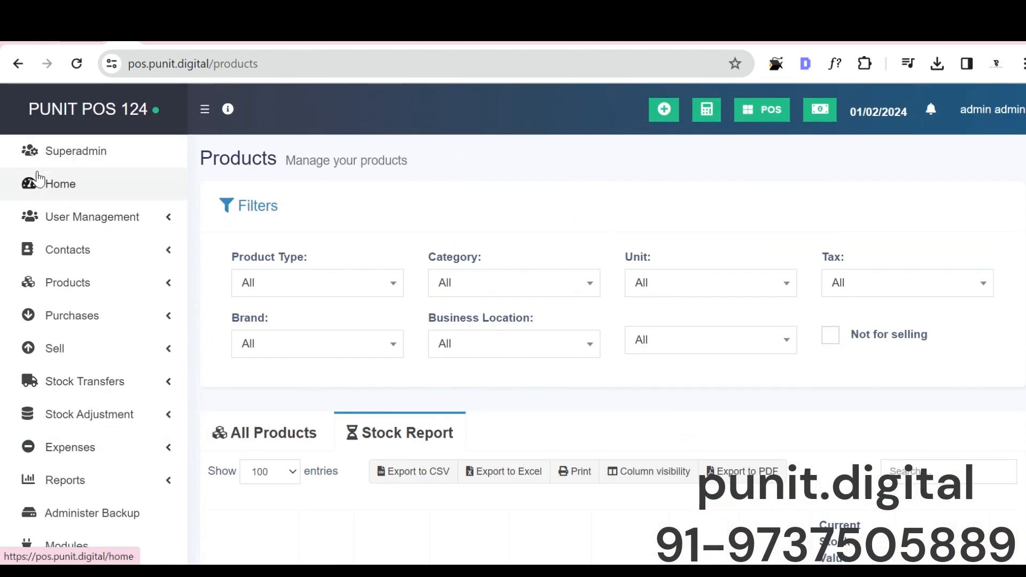
pyautogui.click(84, 191)
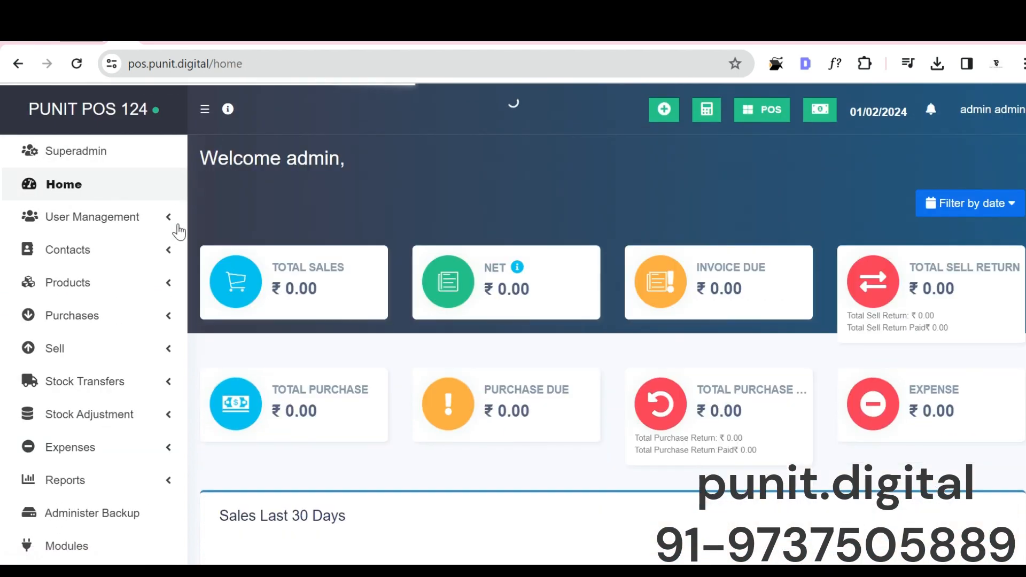
pyautogui.scroll(-8, 323, 213)
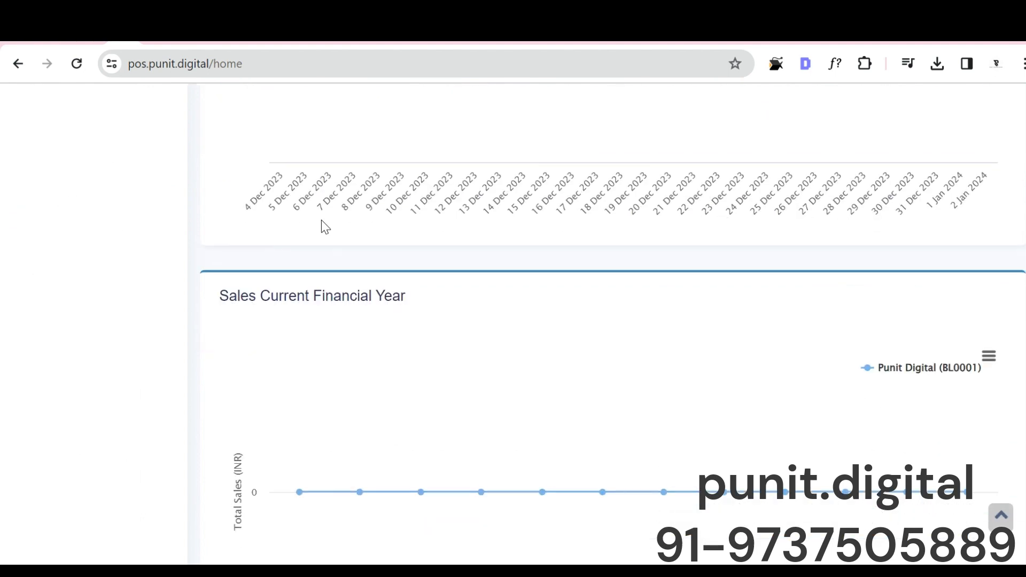